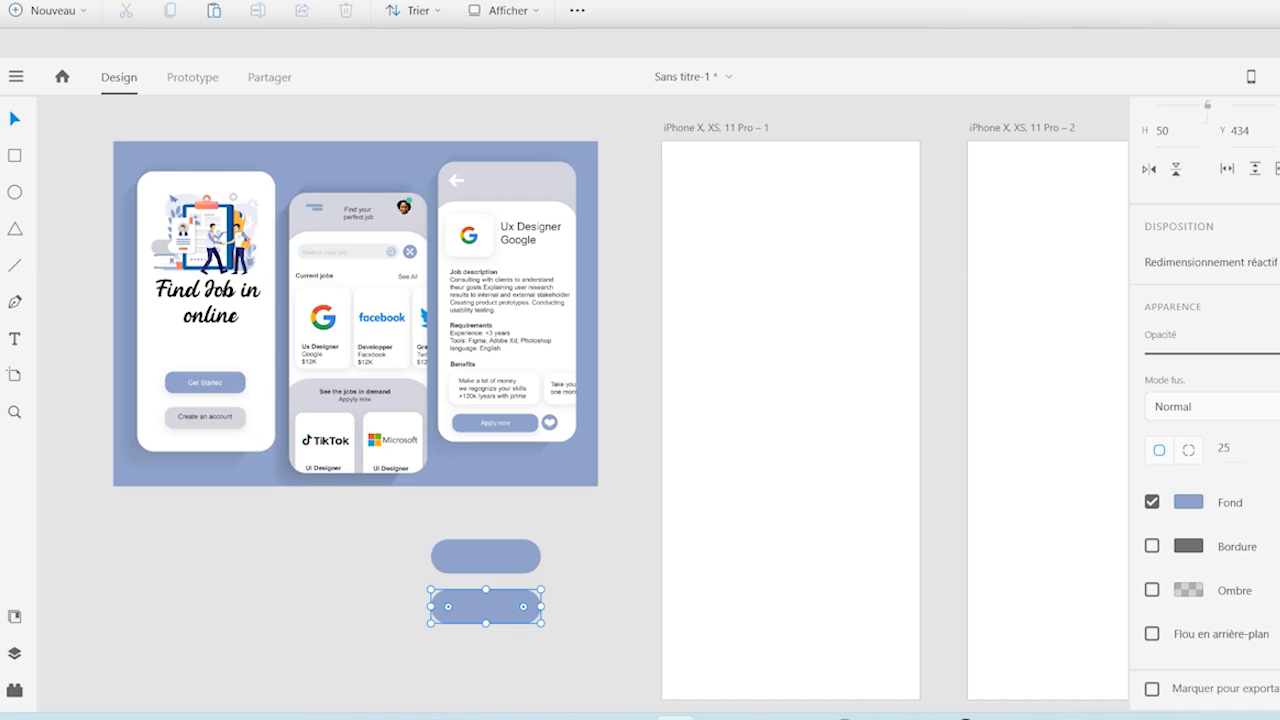
Step: Fill the lower rounded button with the mockup's light grey and move both buttons onto the lower part of the first iPhone artboard
click(184, 424)
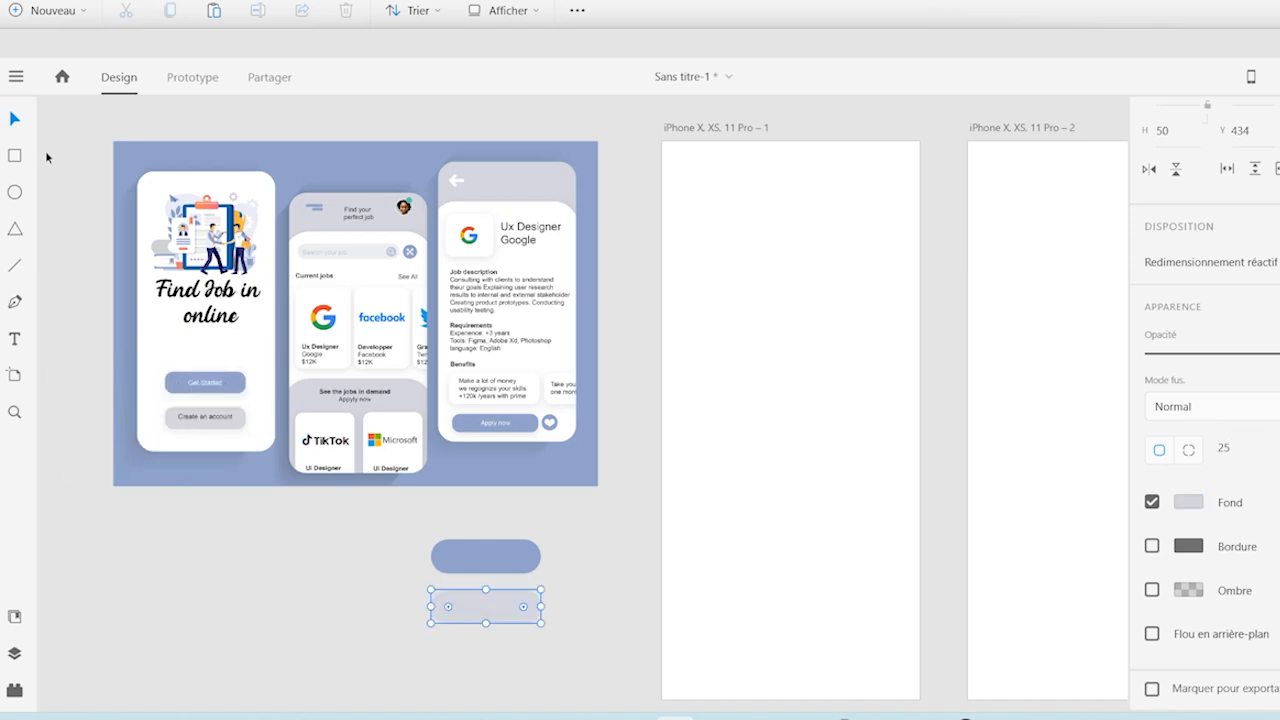
drag(432, 541, 540, 649)
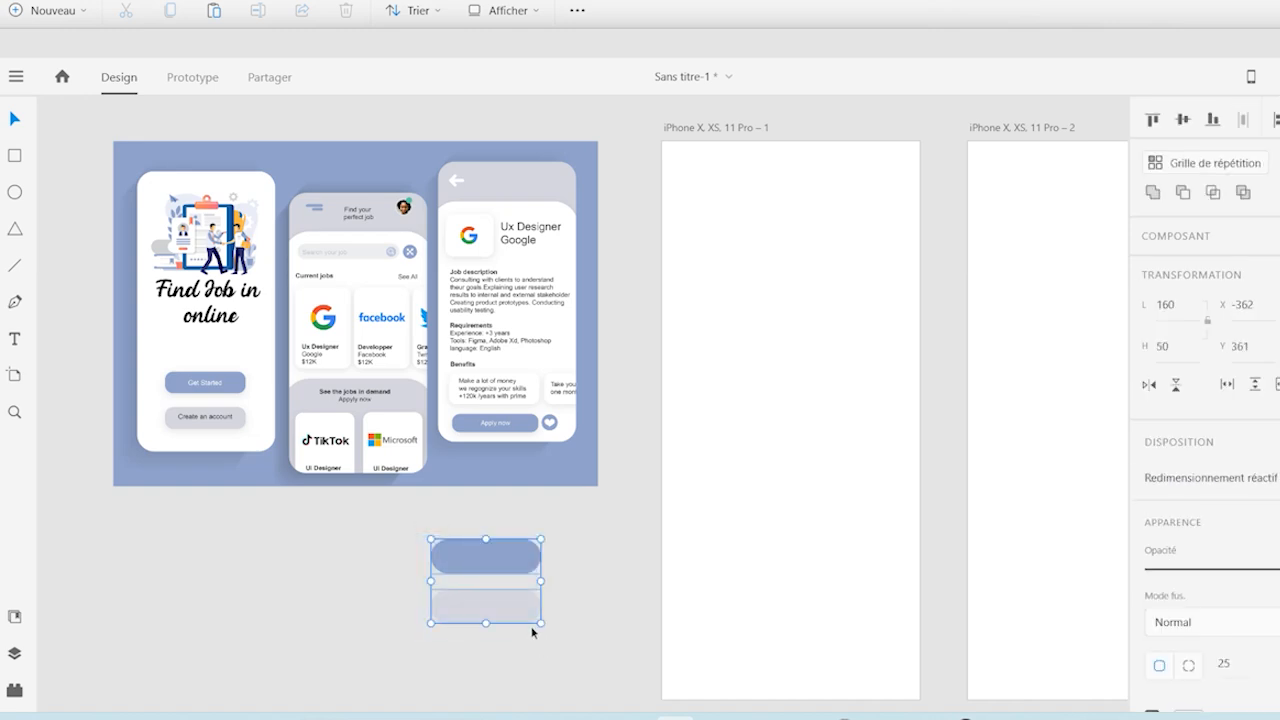
drag(503, 557, 810, 553)
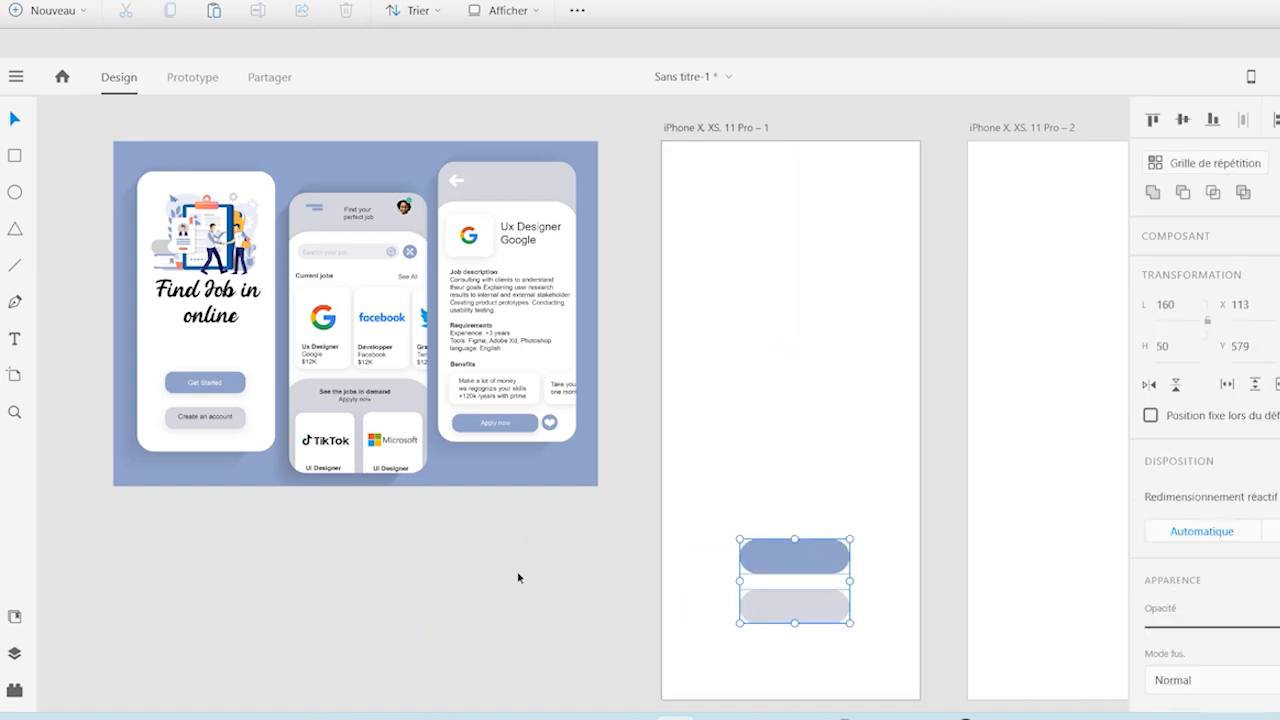
click(518, 577)
Step: Import the Capture illustration, scale it down to fit the first artboard's width, and place it in the artboard's upper part
key(ctrl+shift+i)
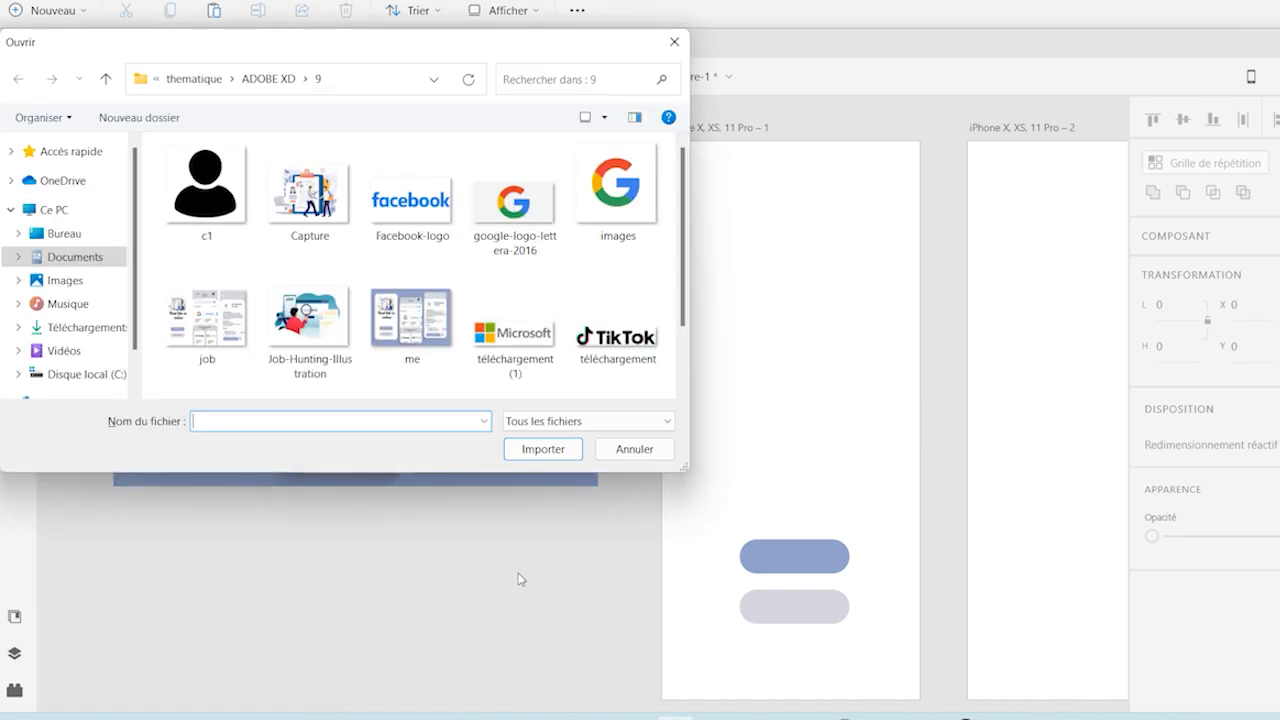
click(310, 210)
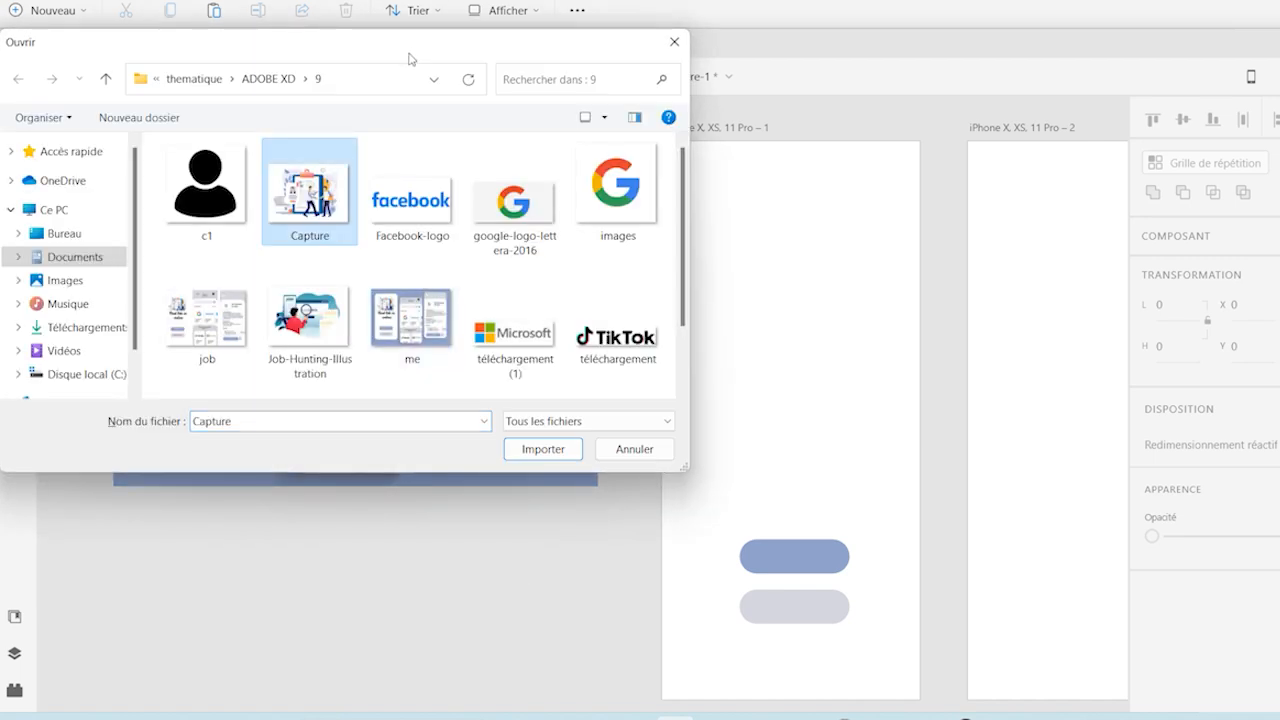
drag(410, 50, 688, 181)
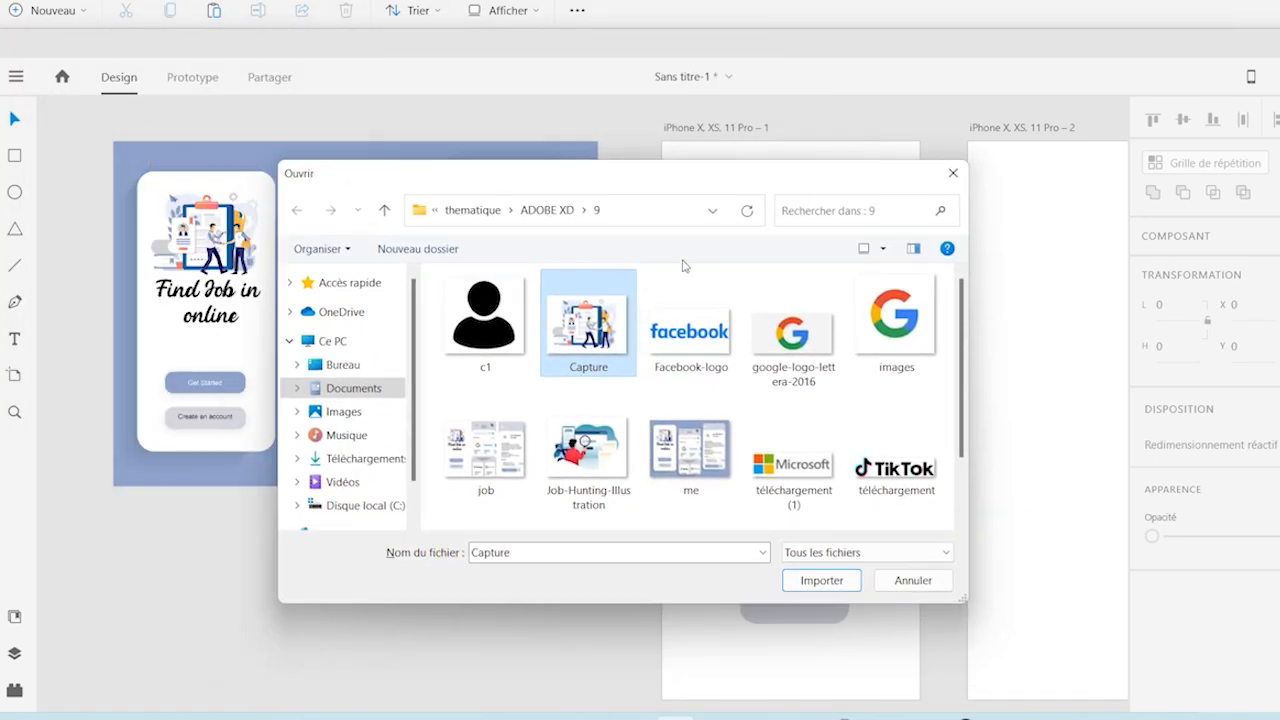
double_click(598, 329)
drag(697, 370, 925, 279)
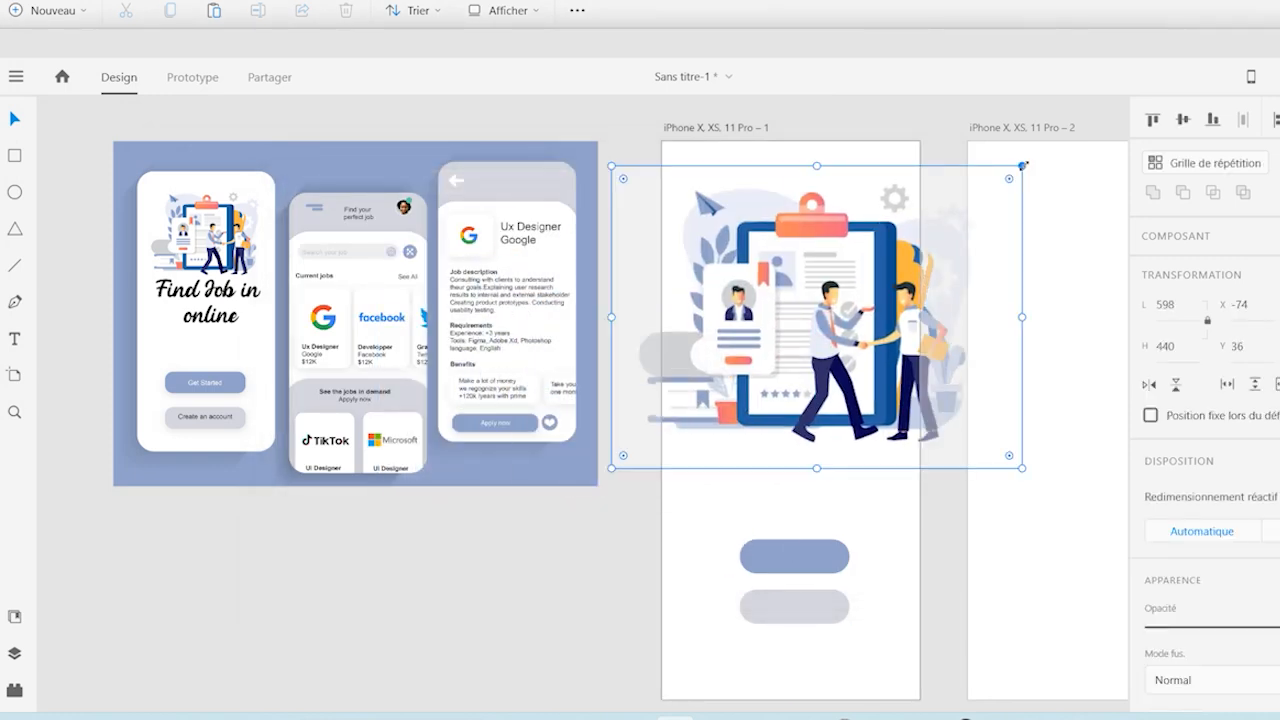
drag(1022, 165, 930, 228)
drag(848, 348, 823, 307)
click(799, 441)
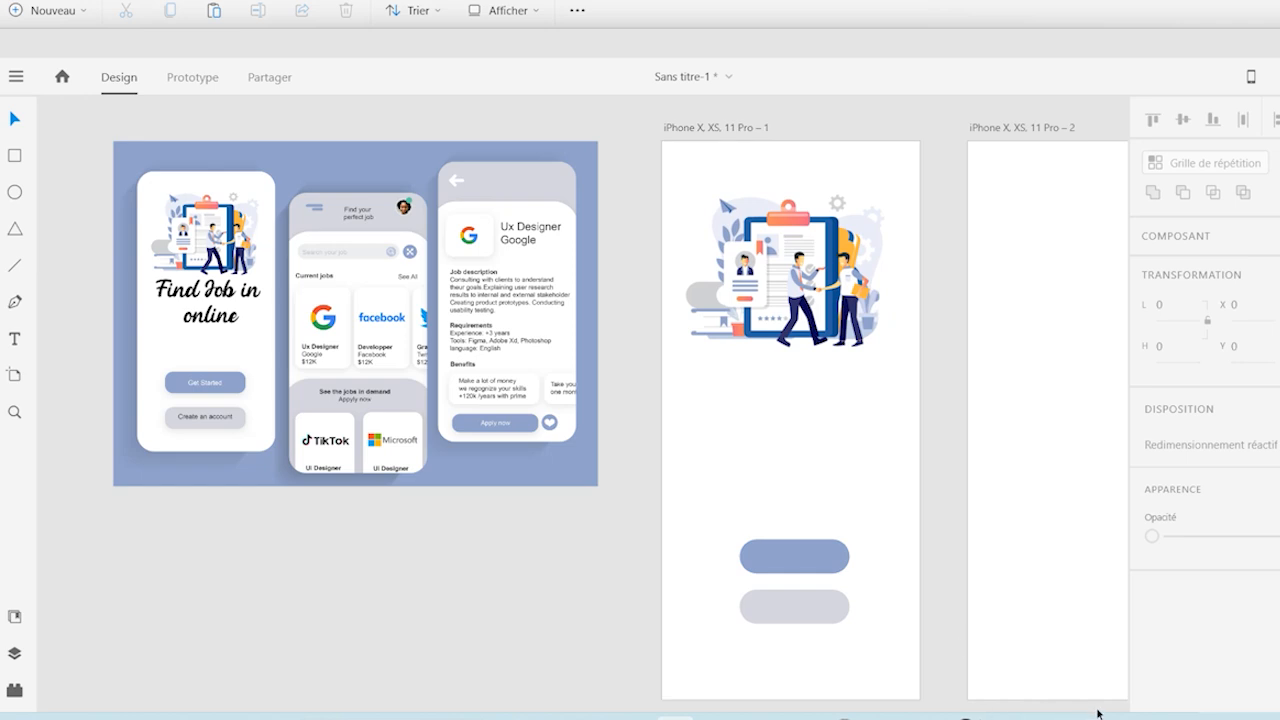
Step: Draw a 375 × 812 rectangle covering the whole second iPhone artboard
scroll(1104, 708, down, 2)
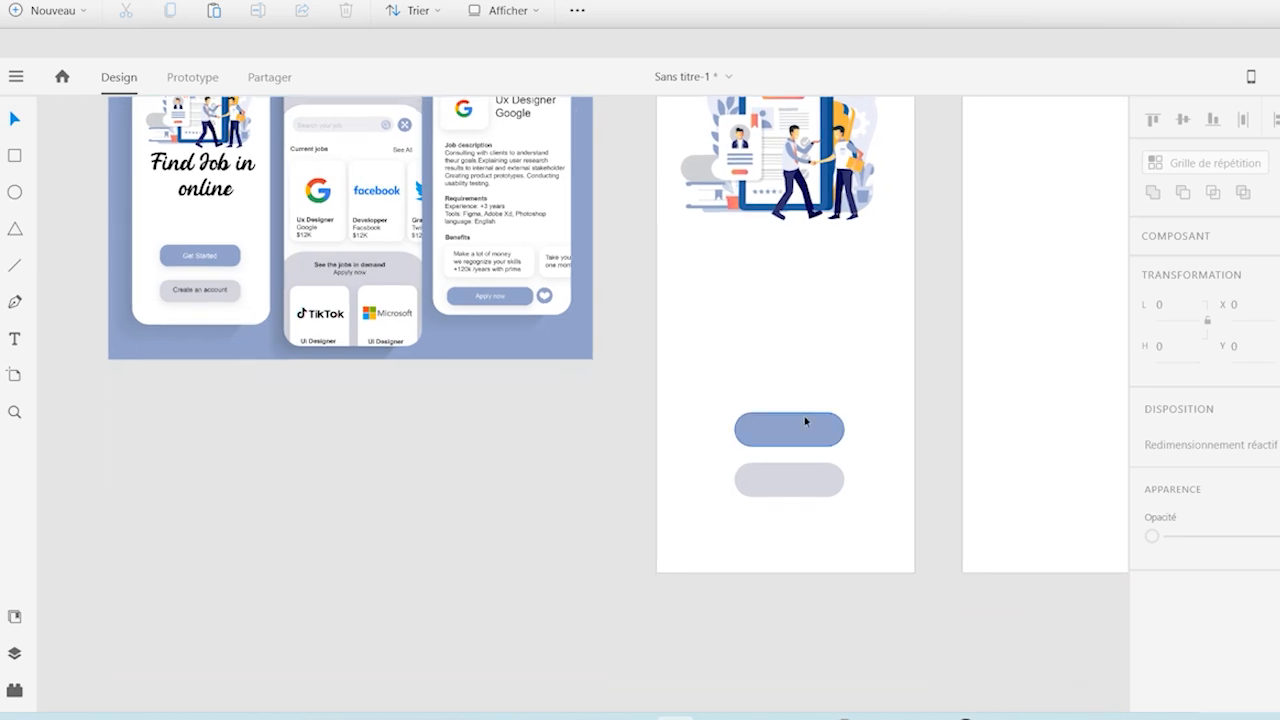
scroll(938, 108, up, 2)
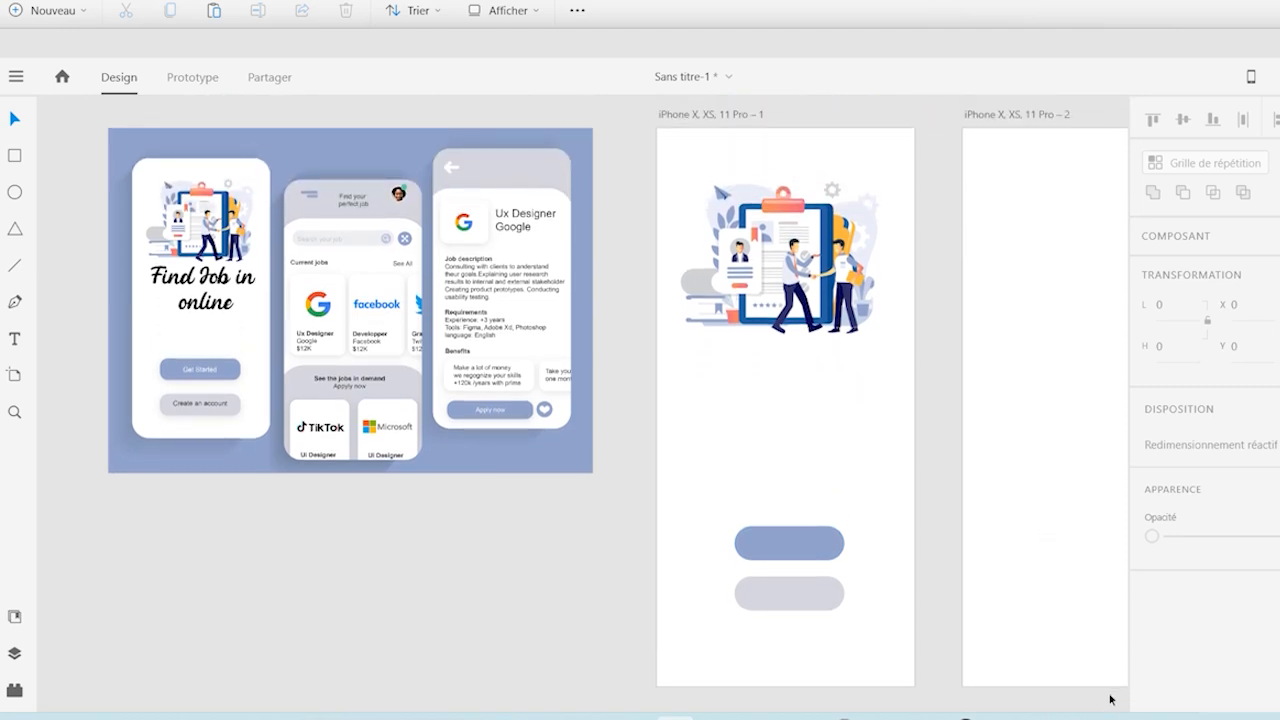
scroll(1115, 697, right, 4)
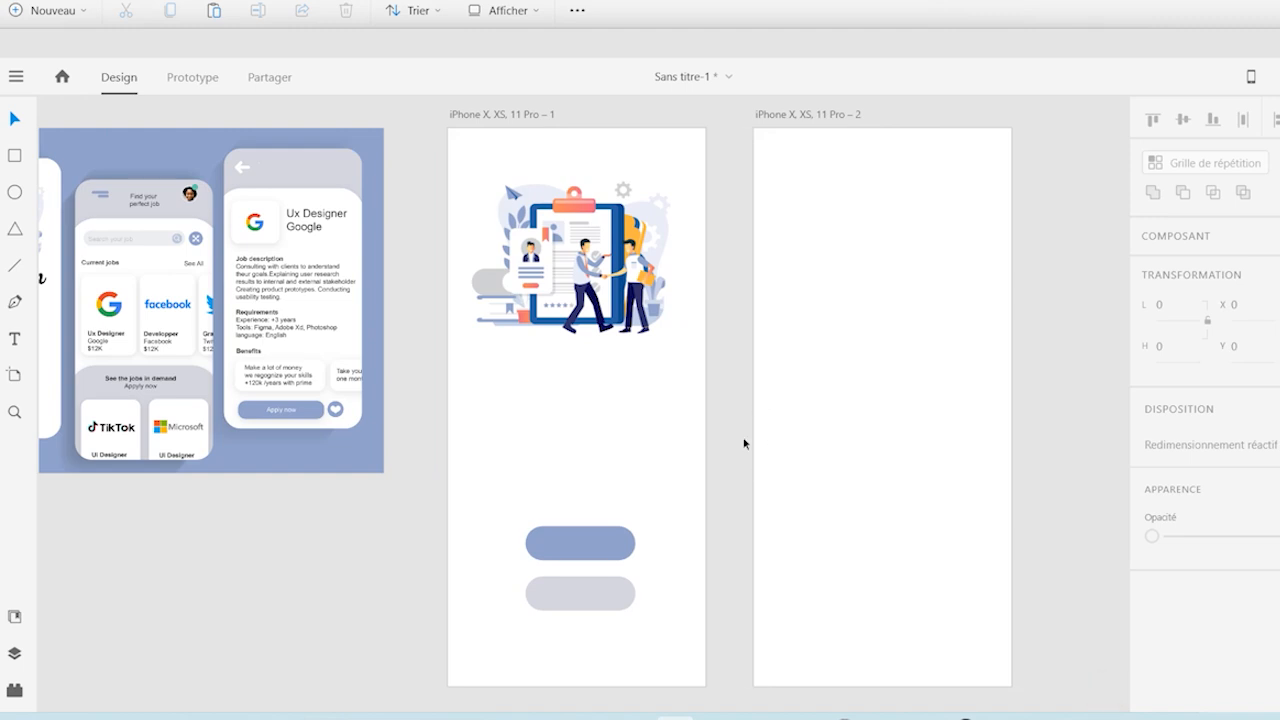
click(14, 155)
drag(754, 128, 946, 601)
drag(958, 645, 1012, 686)
scroll(1200, 400, down, 2)
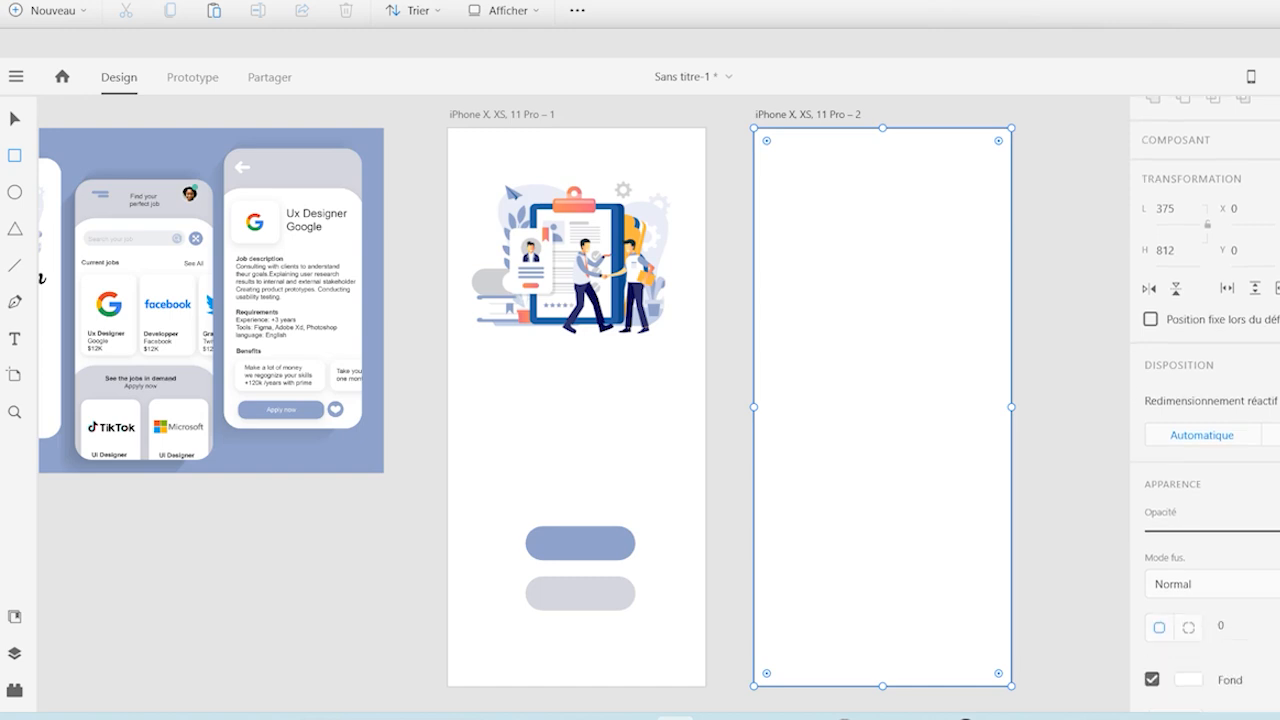
Step: Remove the rectangle's border and fill it with the light grey sampled from the mockup's header
click(1152, 651)
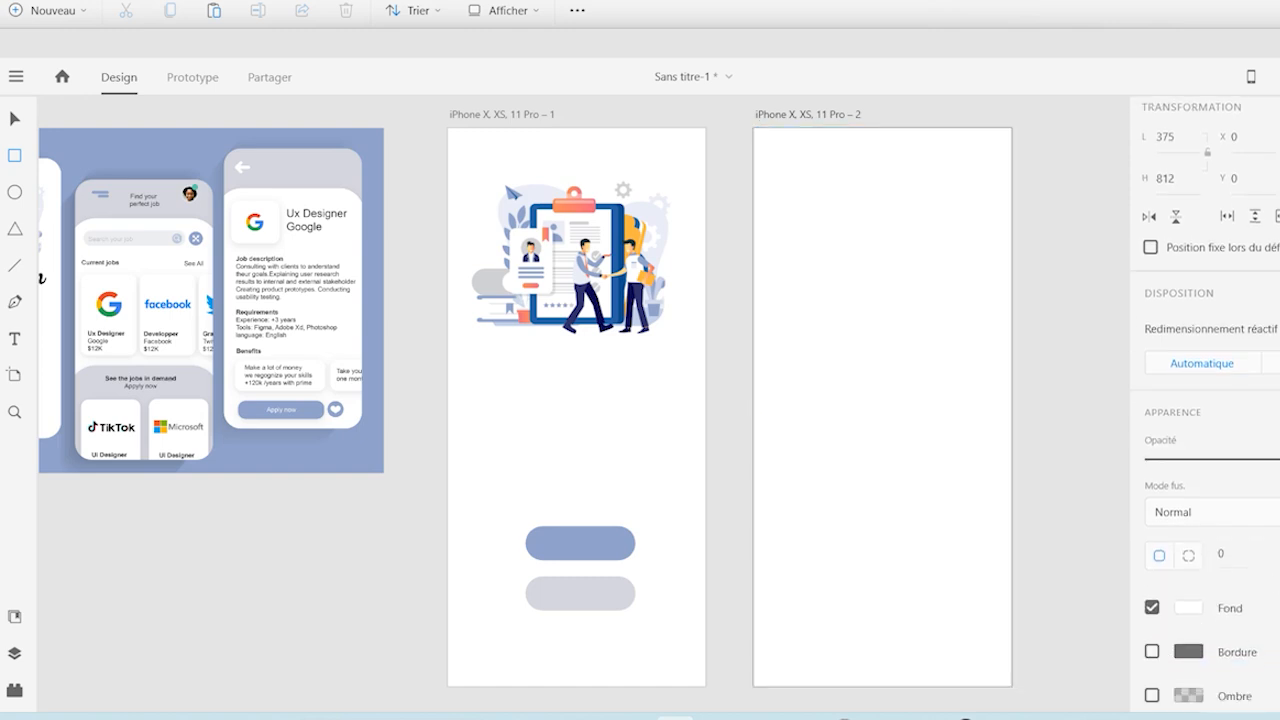
key(i)
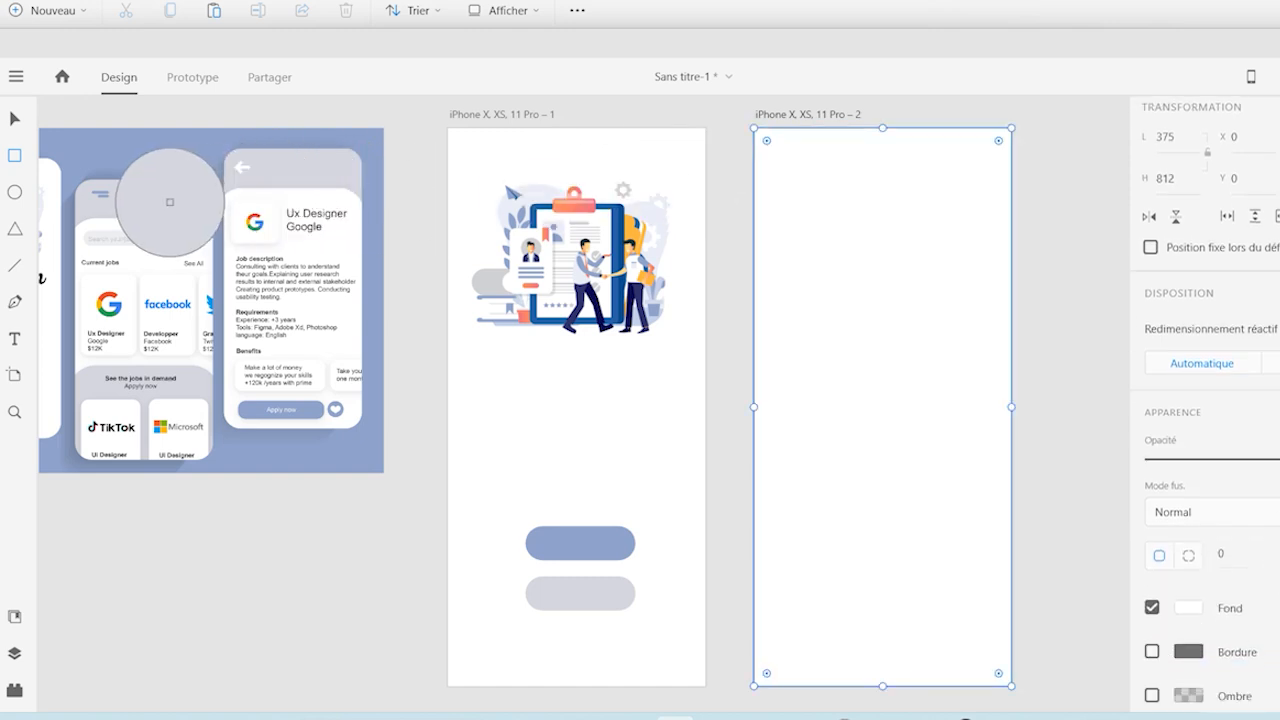
click(306, 175)
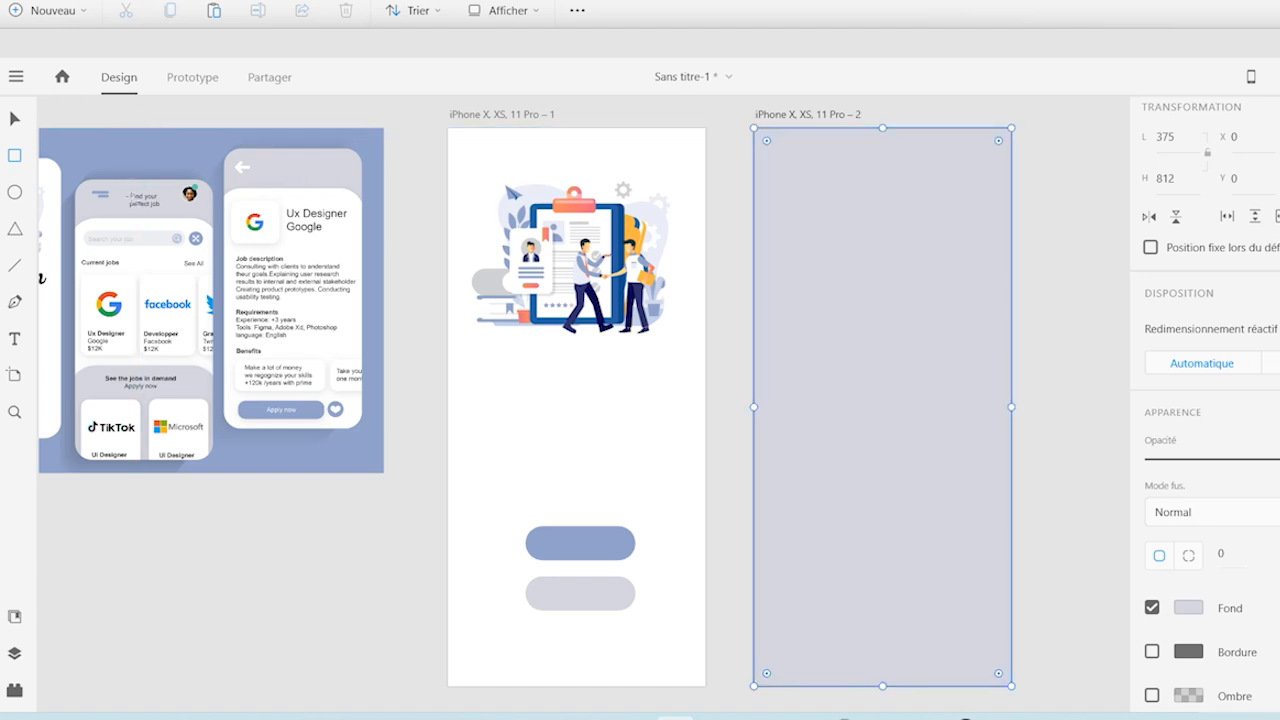
Step: Duplicate the grey rectangle directly over the original and lower the copy's upper edge to Y 69
click(15, 119)
drag(890, 351, 917, 371)
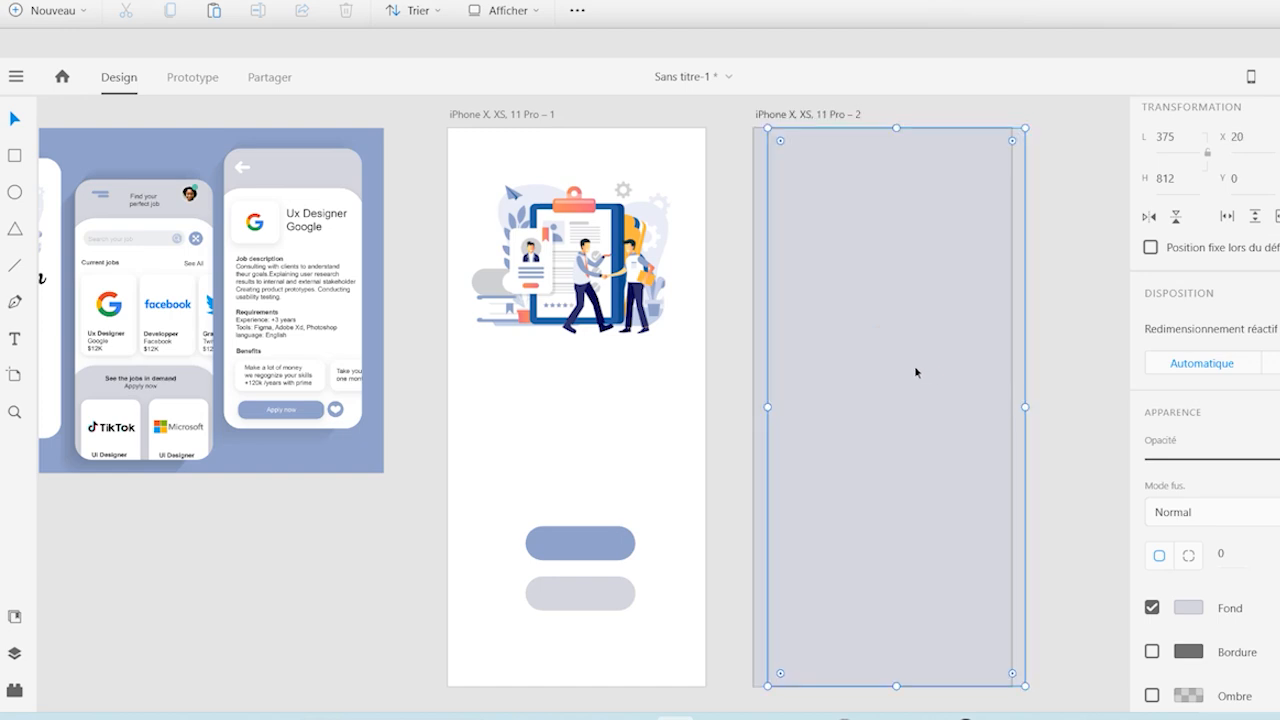
drag(885, 214, 871, 211)
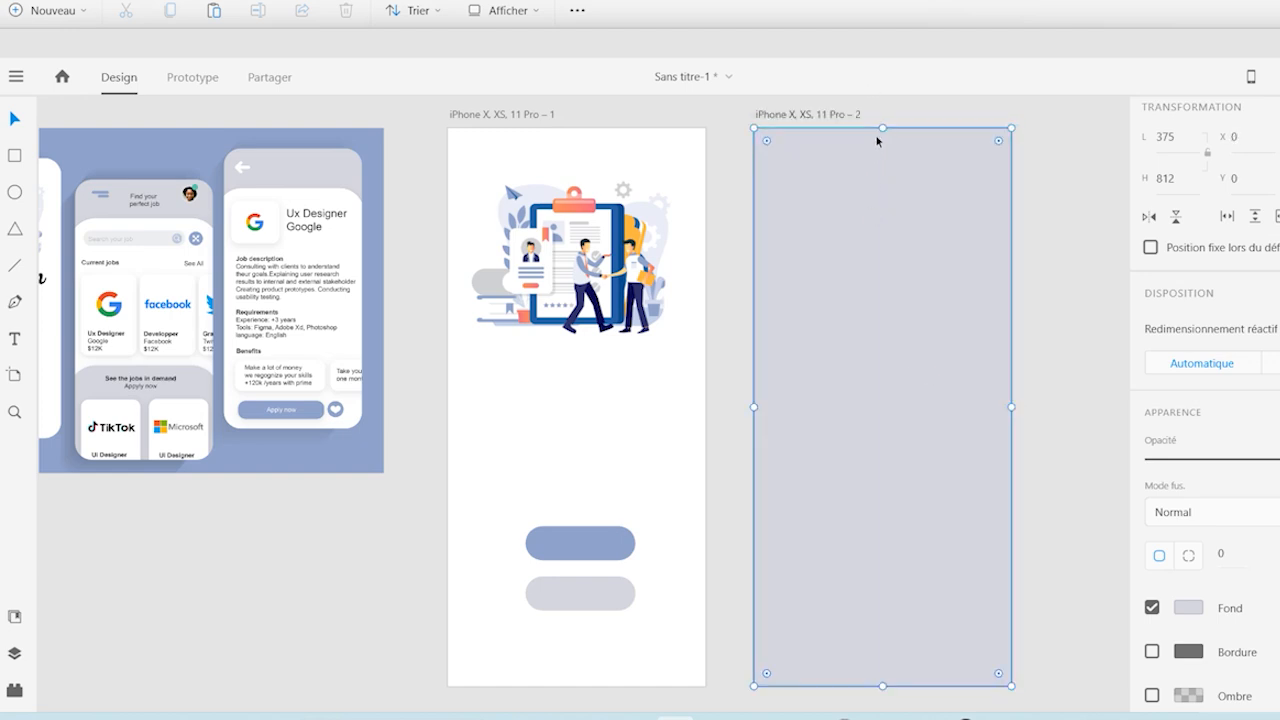
drag(882, 129, 884, 175)
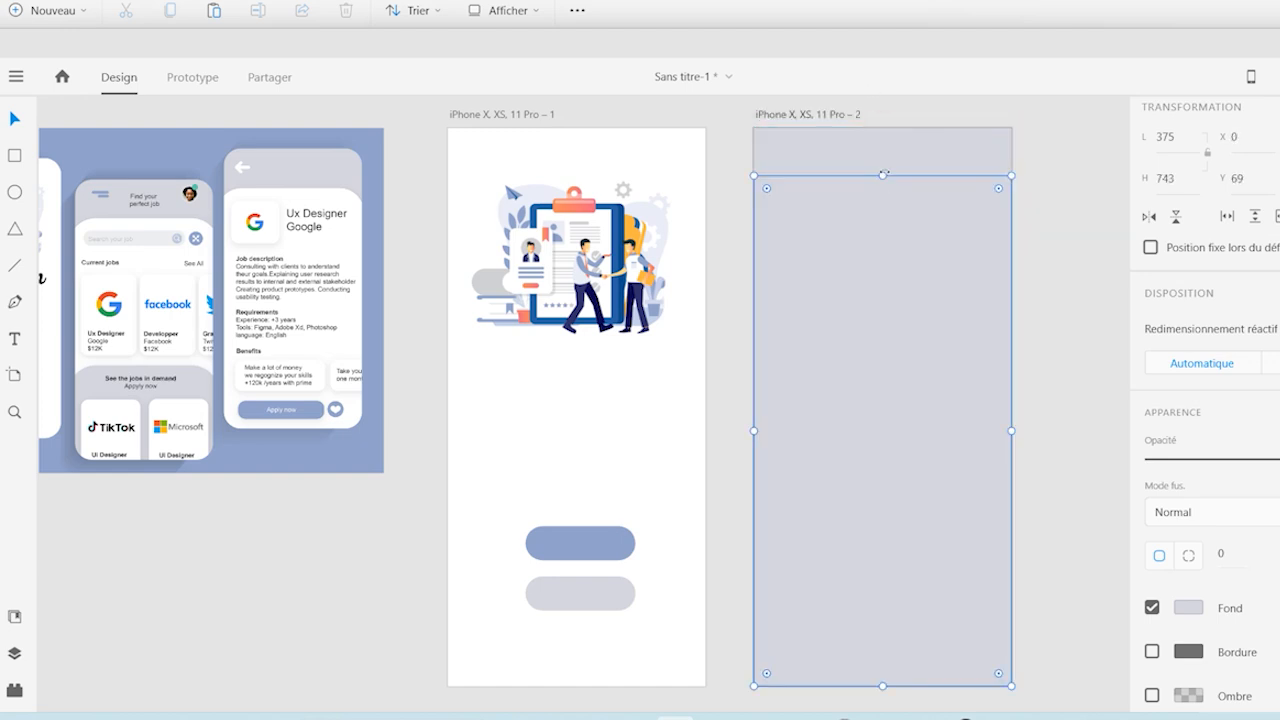
Step: Round the copy's corners to a radius of 49 and fill it with the white sampled from the first artboard
drag(766, 190, 794, 198)
key(i)
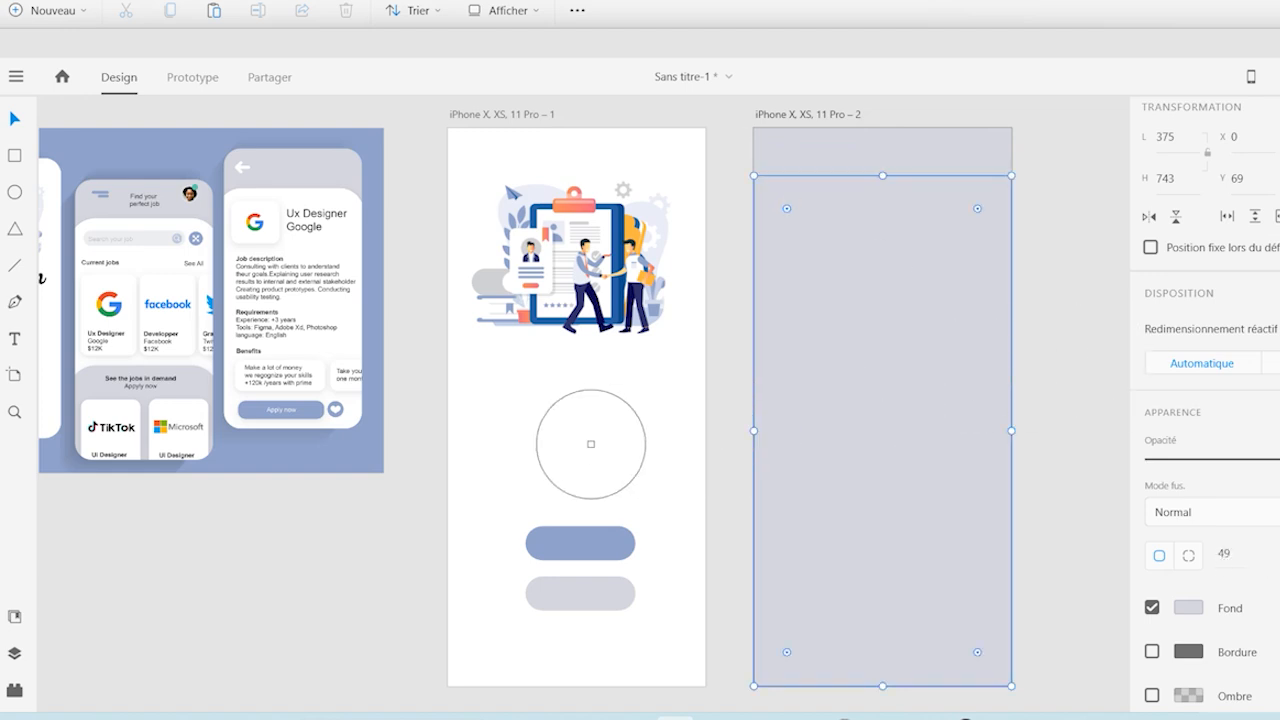
click(591, 443)
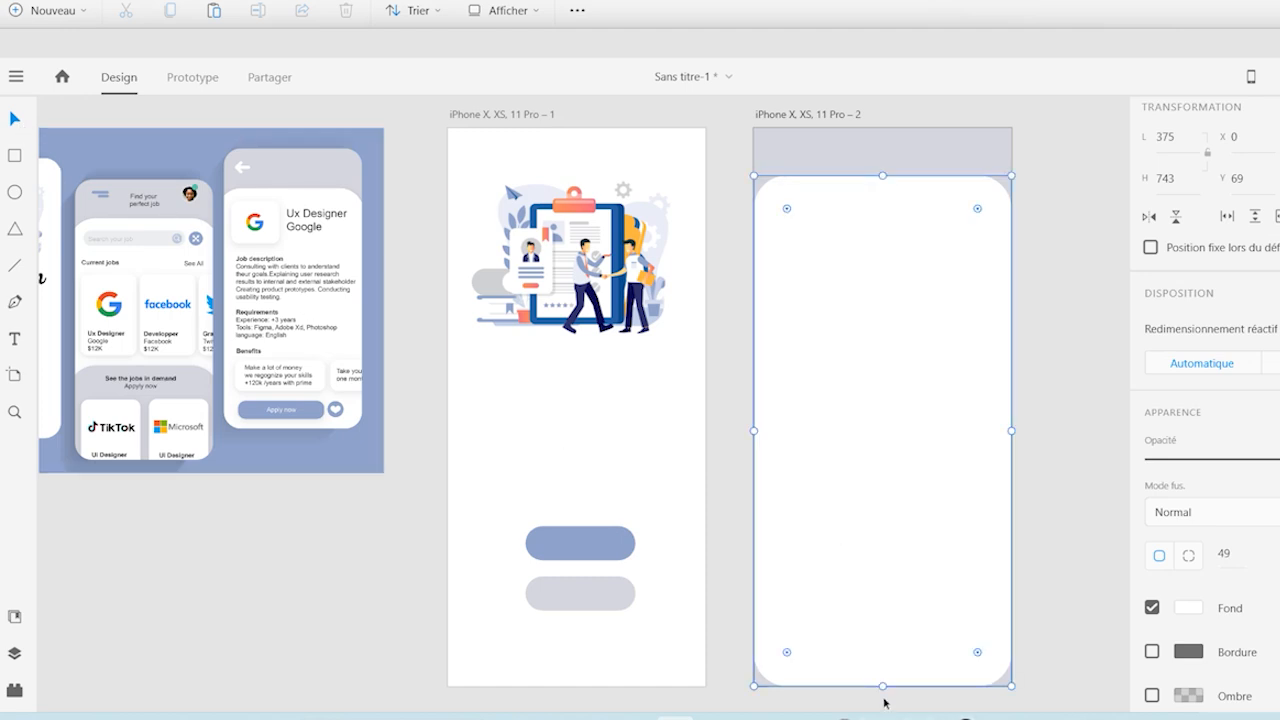
Step: Extend the white panel below the artboard to a height of 1027 and move it down to Y 108
drag(882, 688, 881, 701)
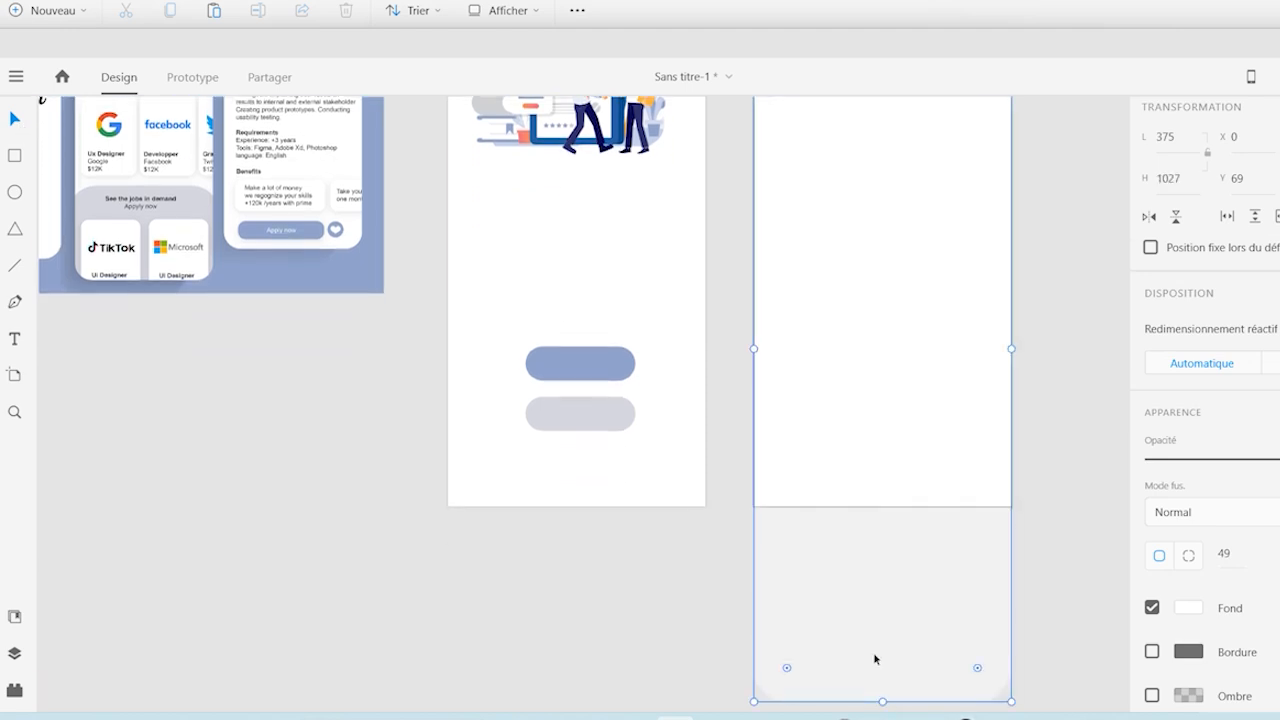
click(1061, 183)
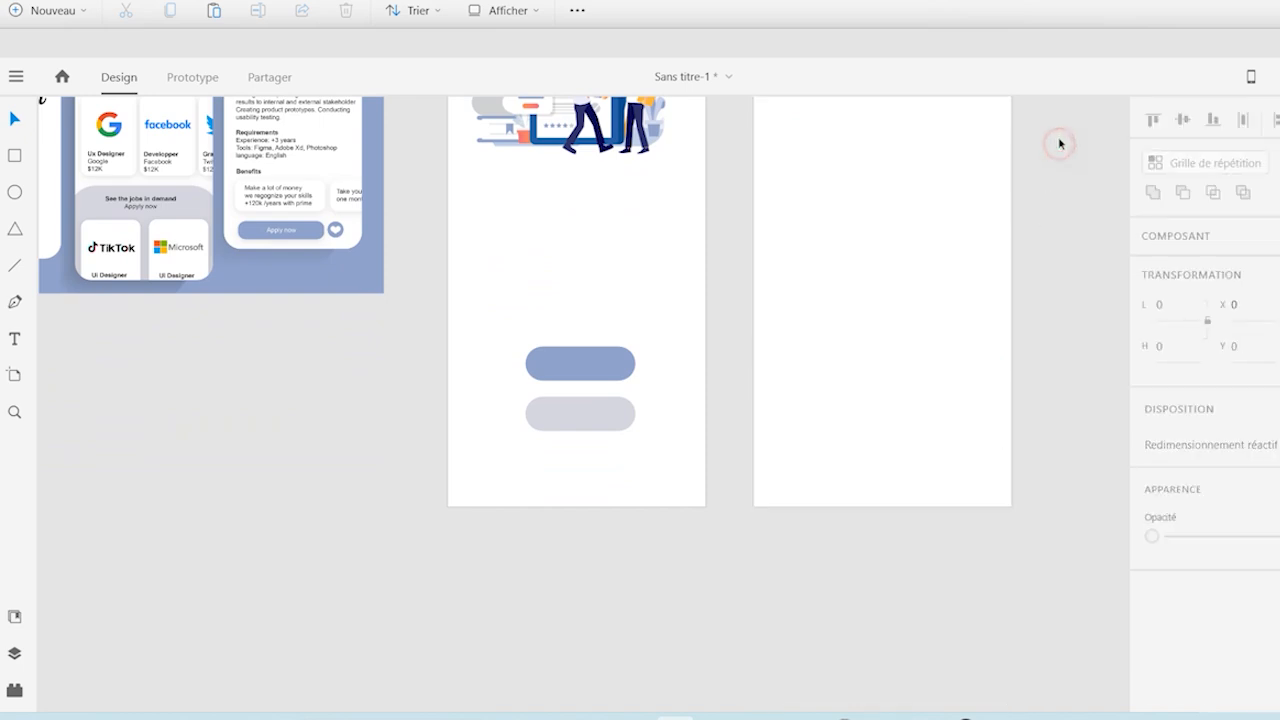
scroll(1049, 126, up, 3)
scroll(1049, 110, up, 1)
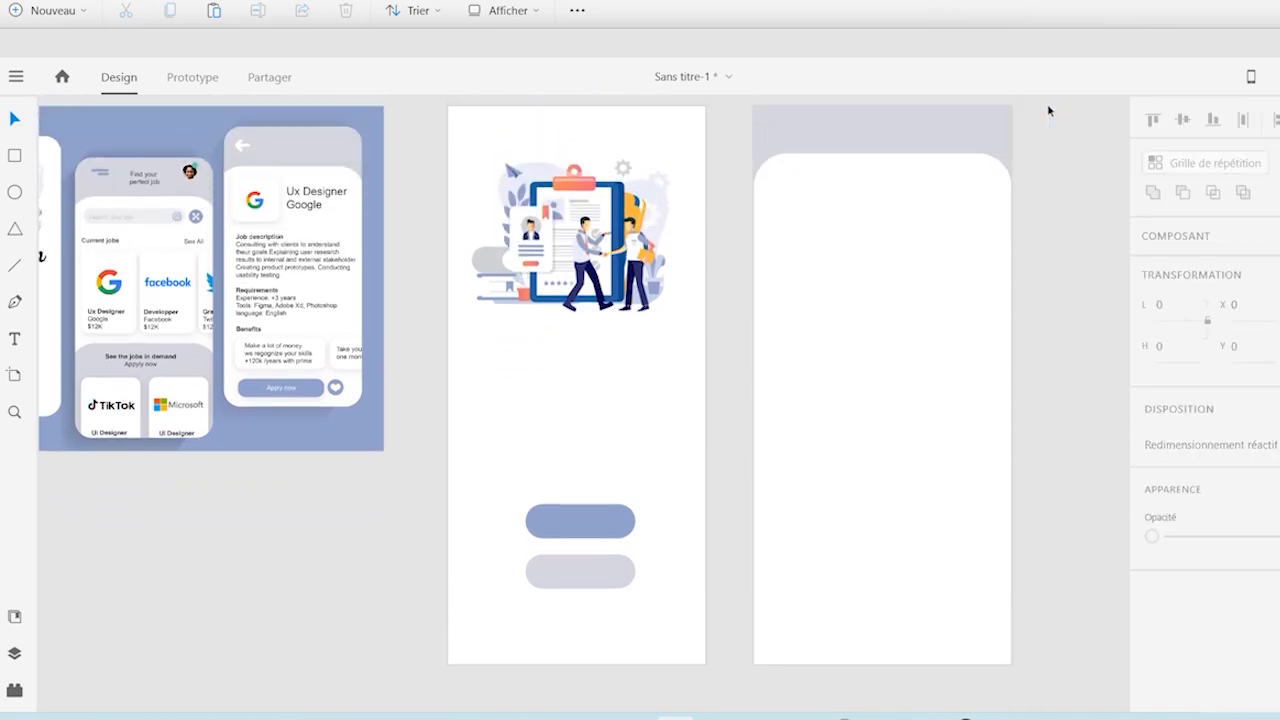
click(871, 246)
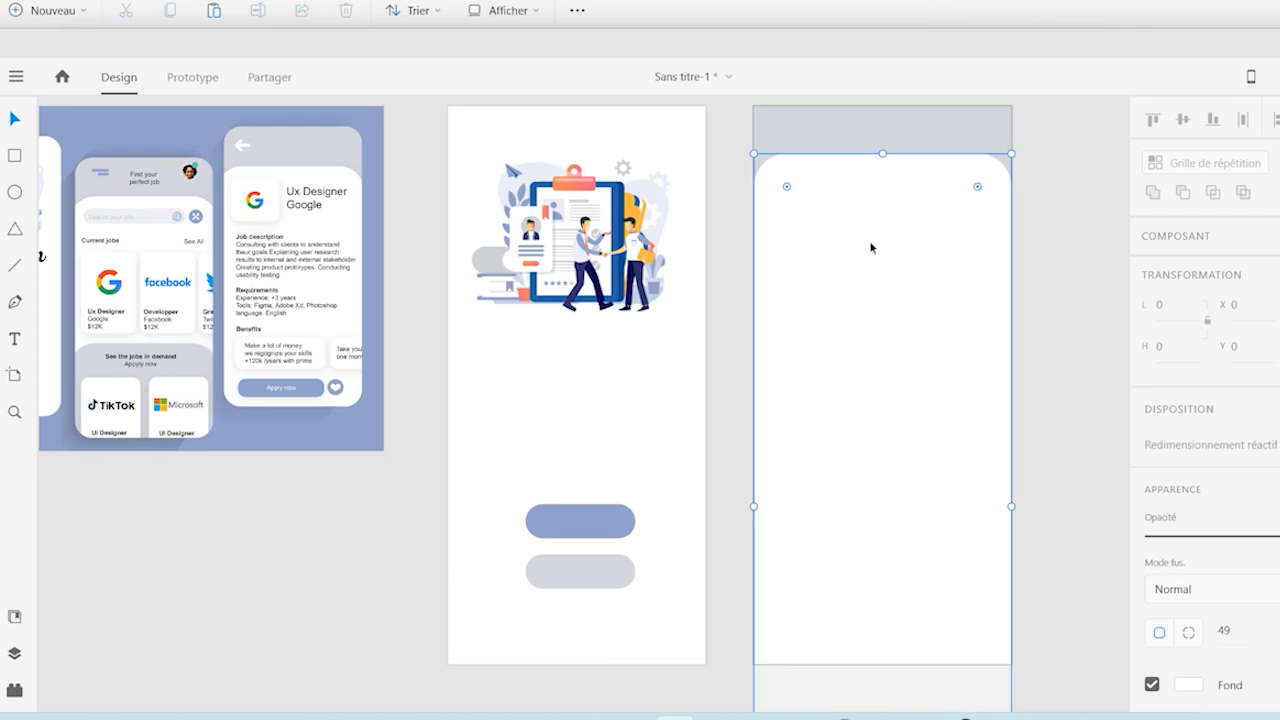
drag(880, 246, 938, 263)
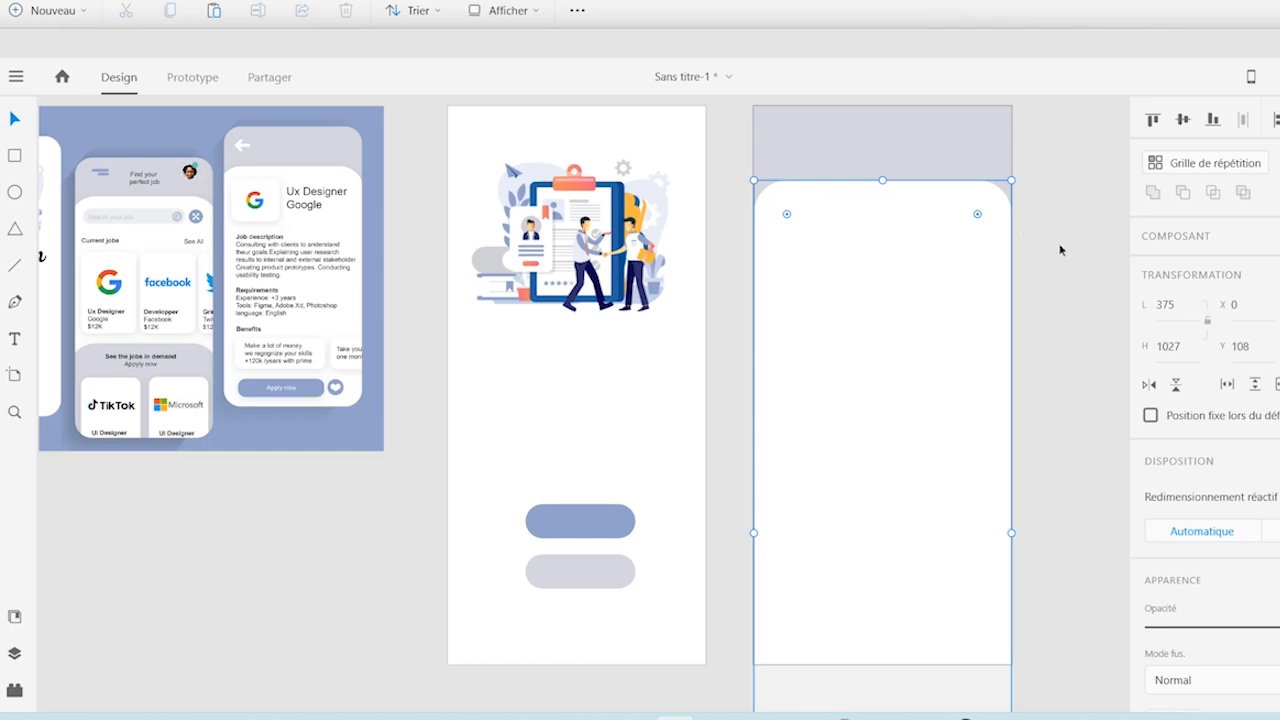
key(Escape)
Step: Import the user picture, scale it to 148 × 83, and place it at the right end of the second artboard's grey header
key(ctrl+shift+i)
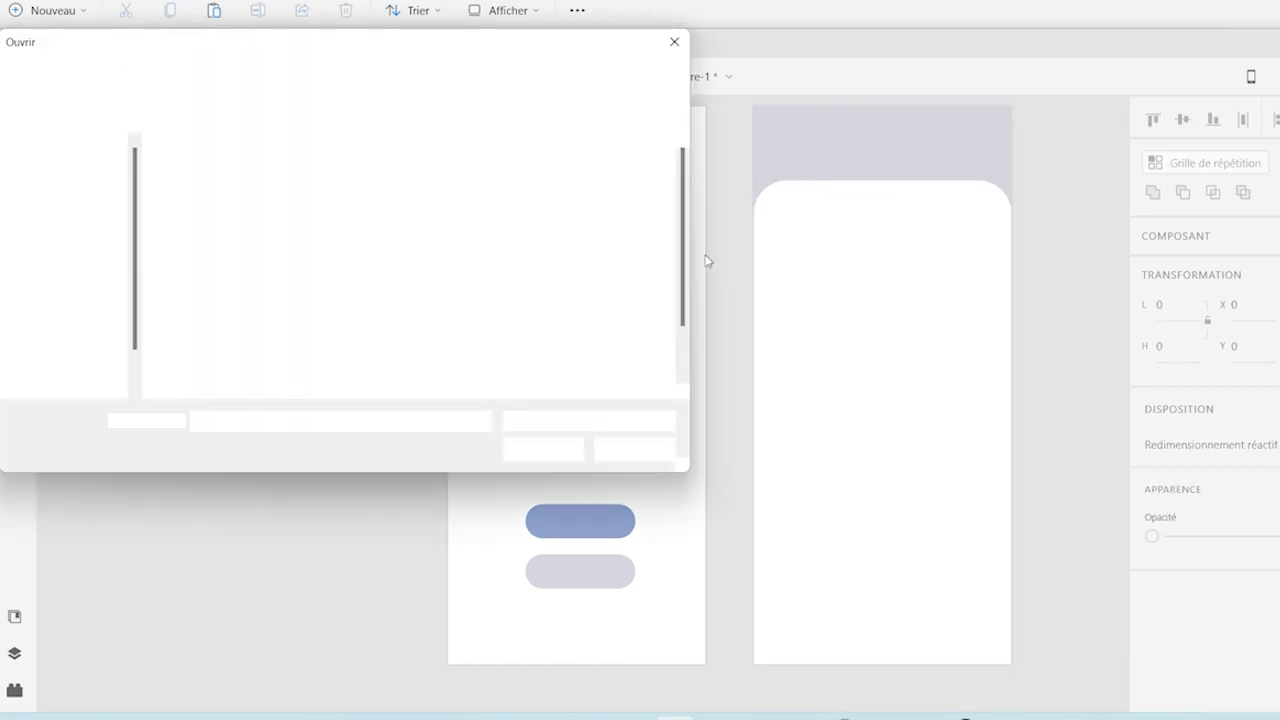
drag(683, 290, 682, 335)
double_click(312, 345)
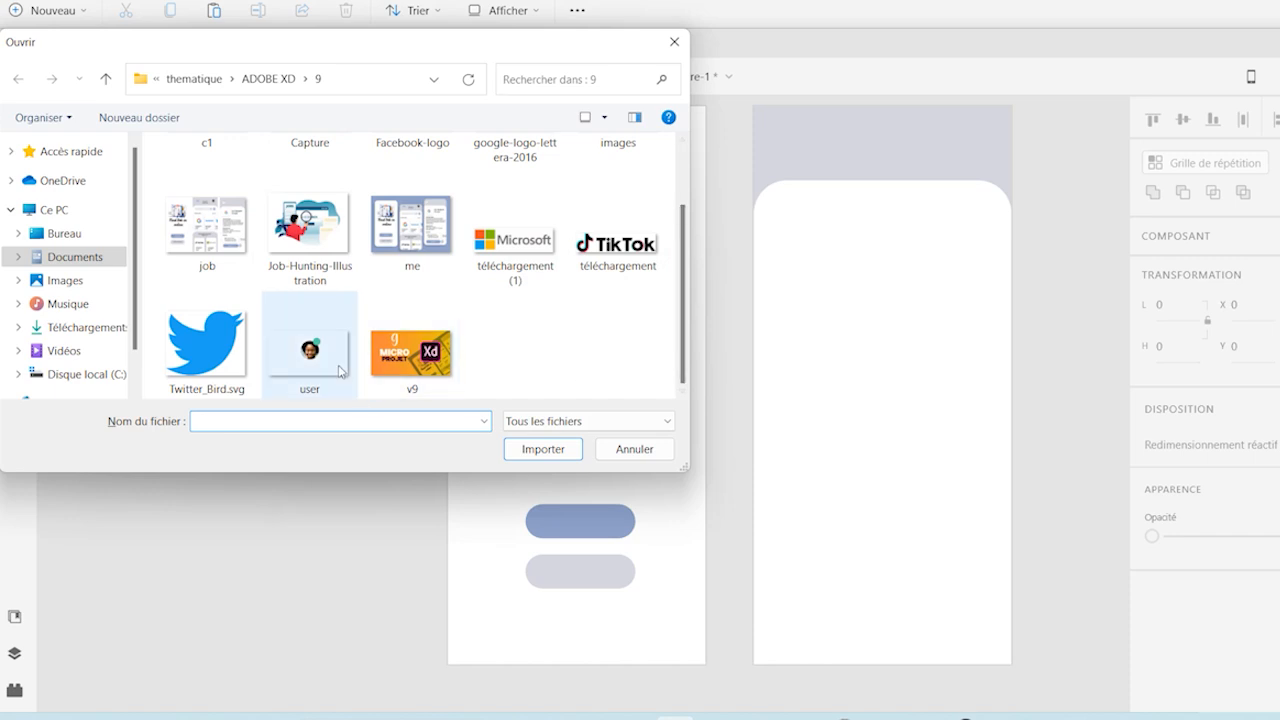
drag(613, 407, 958, 212)
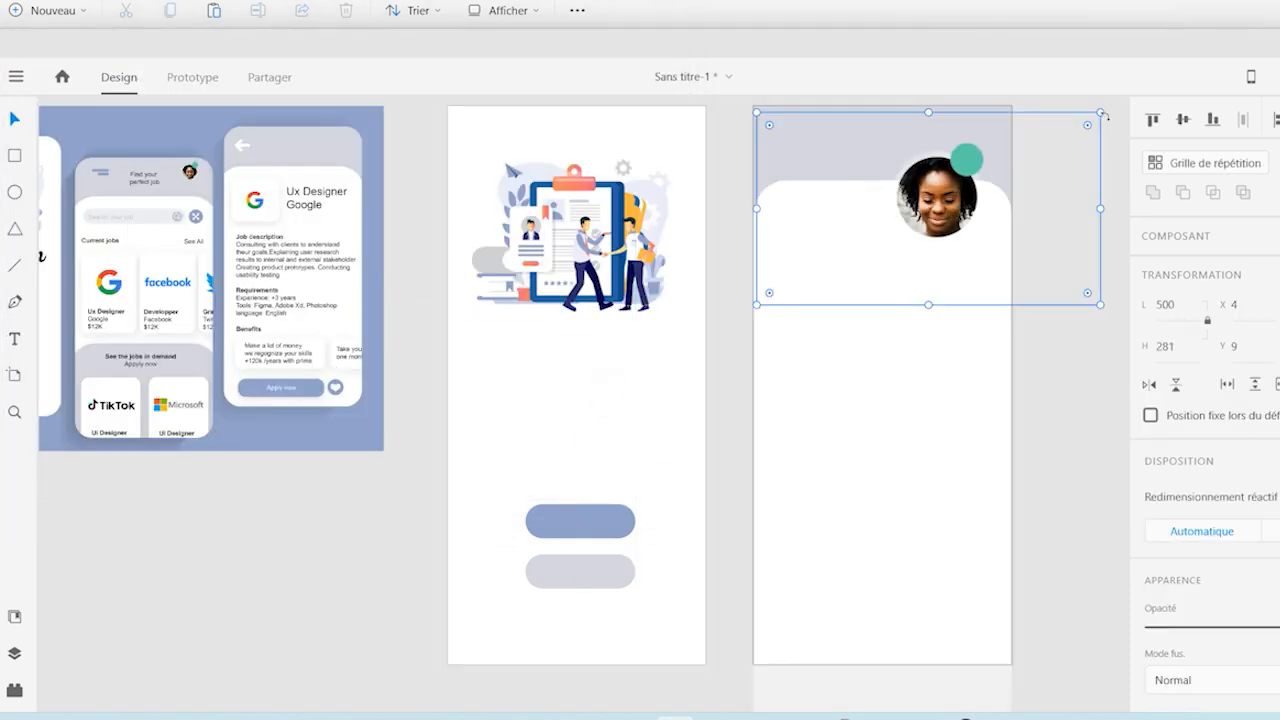
drag(1100, 112, 998, 176)
drag(932, 208, 972, 140)
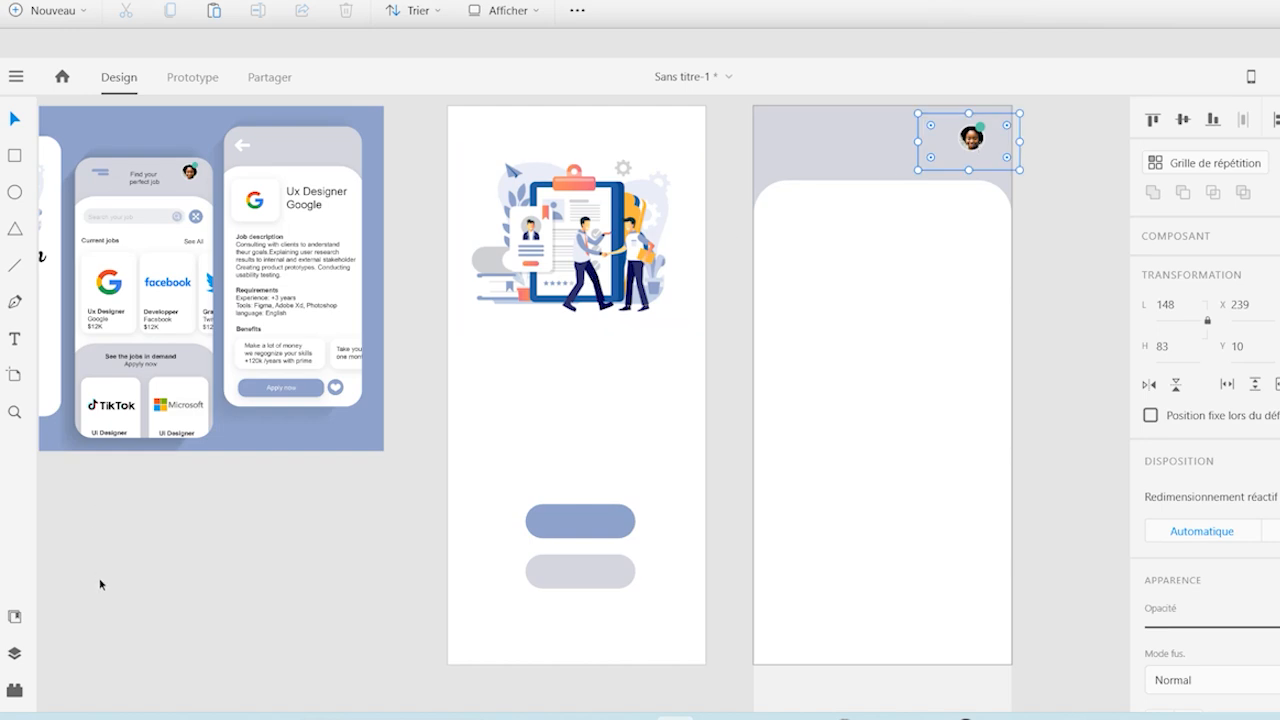
Step: Add the Composant 16 menu icon from the document assets to the left end of the grey header, sized 18 × 18 at X 26, Y 27
click(14, 617)
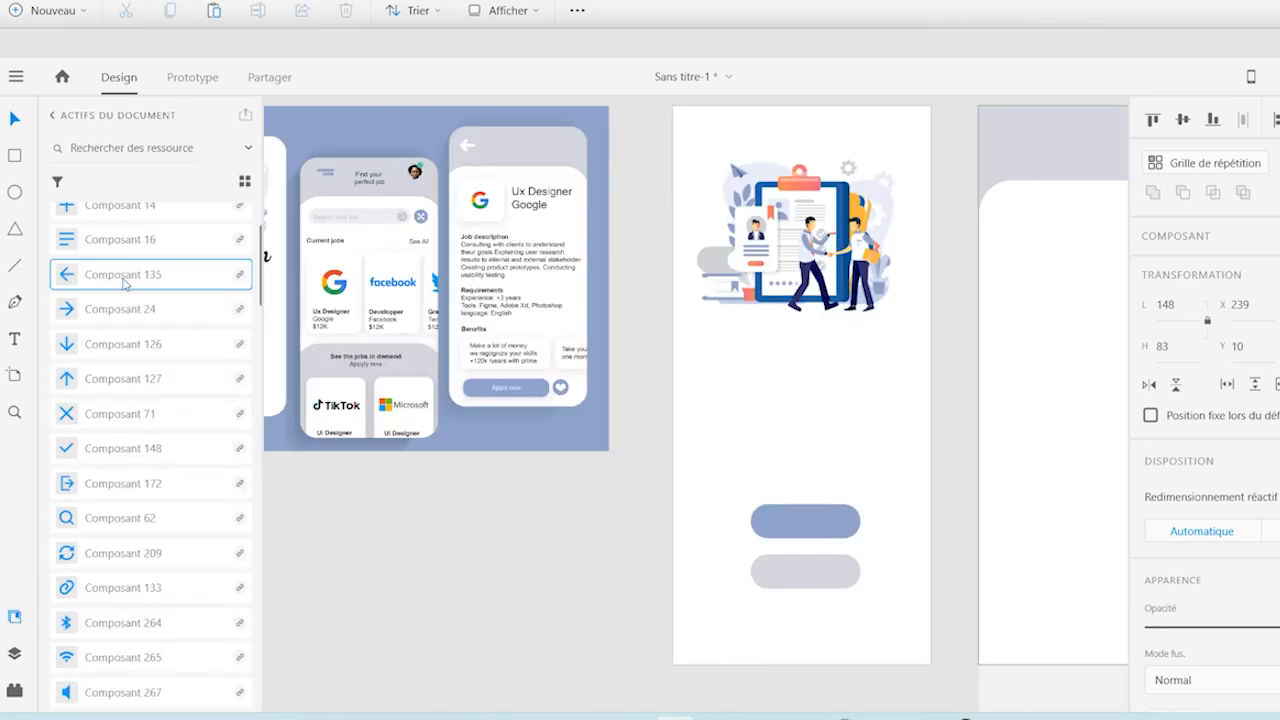
drag(100, 244, 1075, 134)
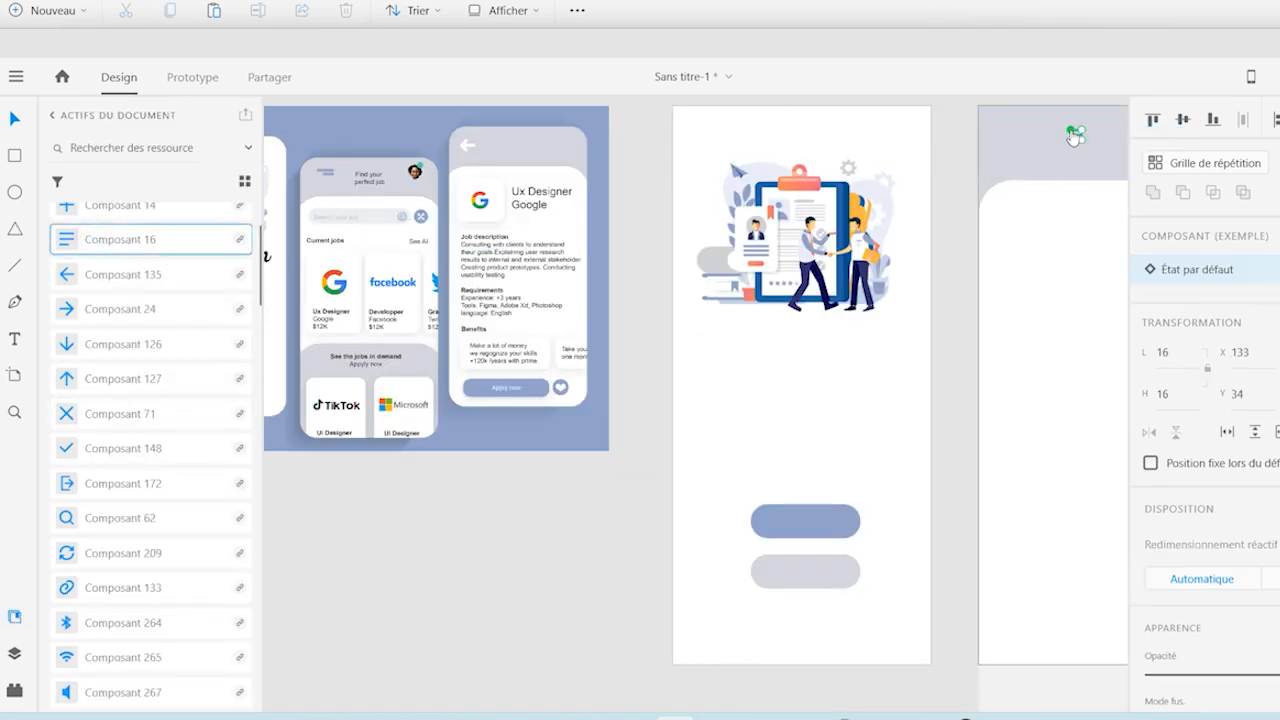
click(16, 617)
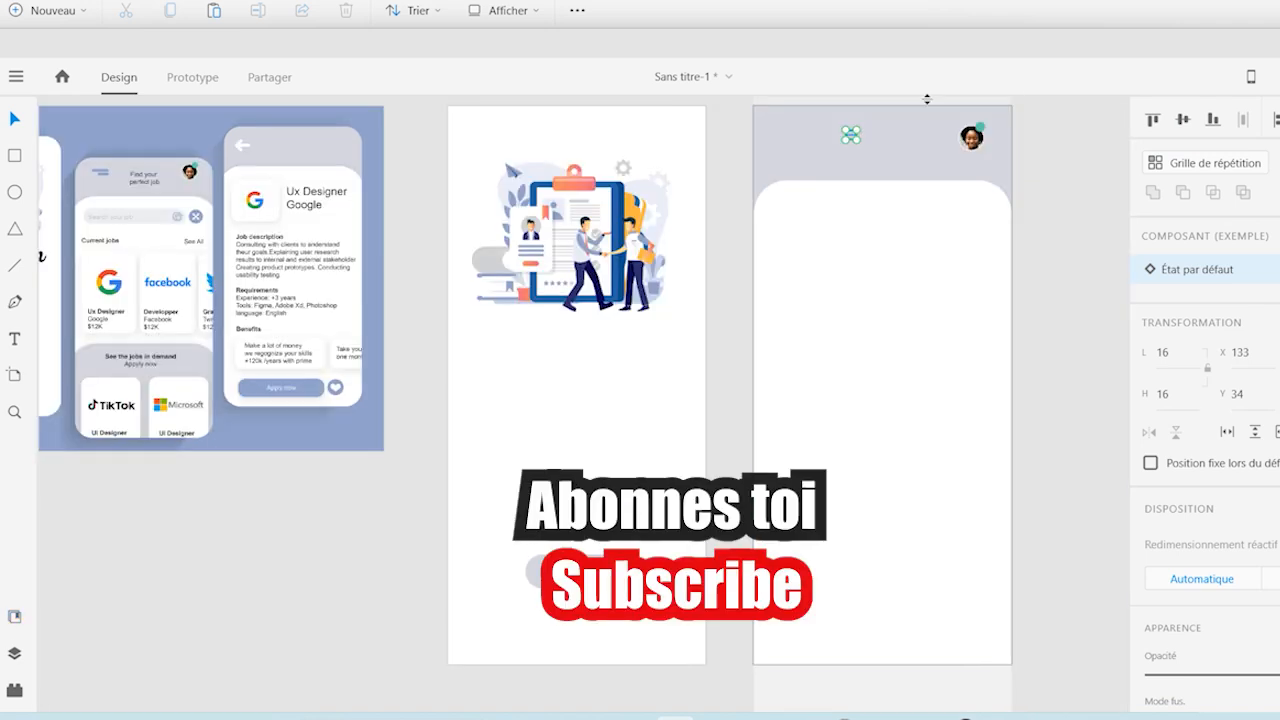
drag(851, 137, 786, 122)
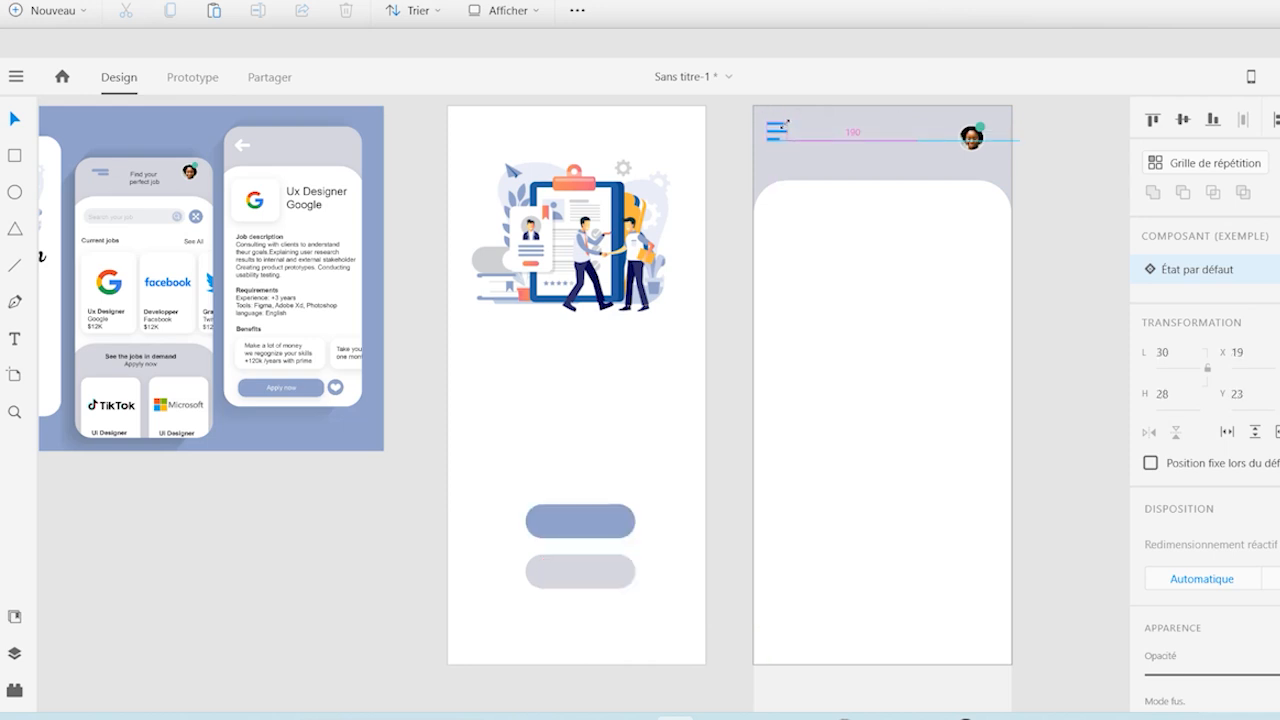
key(ctrl+z)
drag(785, 125, 788, 123)
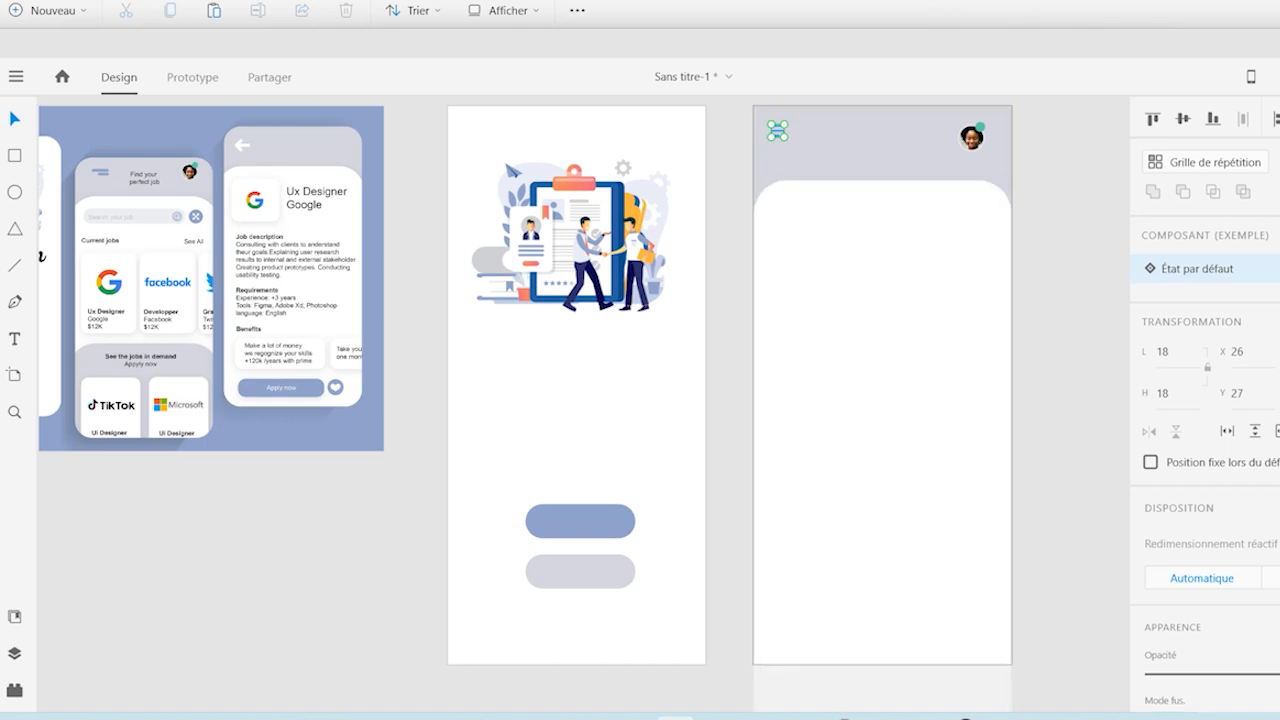
Step: Fill the menu icon with the blue sampled from the welcome screen's upper button and enlarge it to 32 × 32
scroll(1210, 400, down, 3)
scroll(1205, 400, down, 1)
key(i)
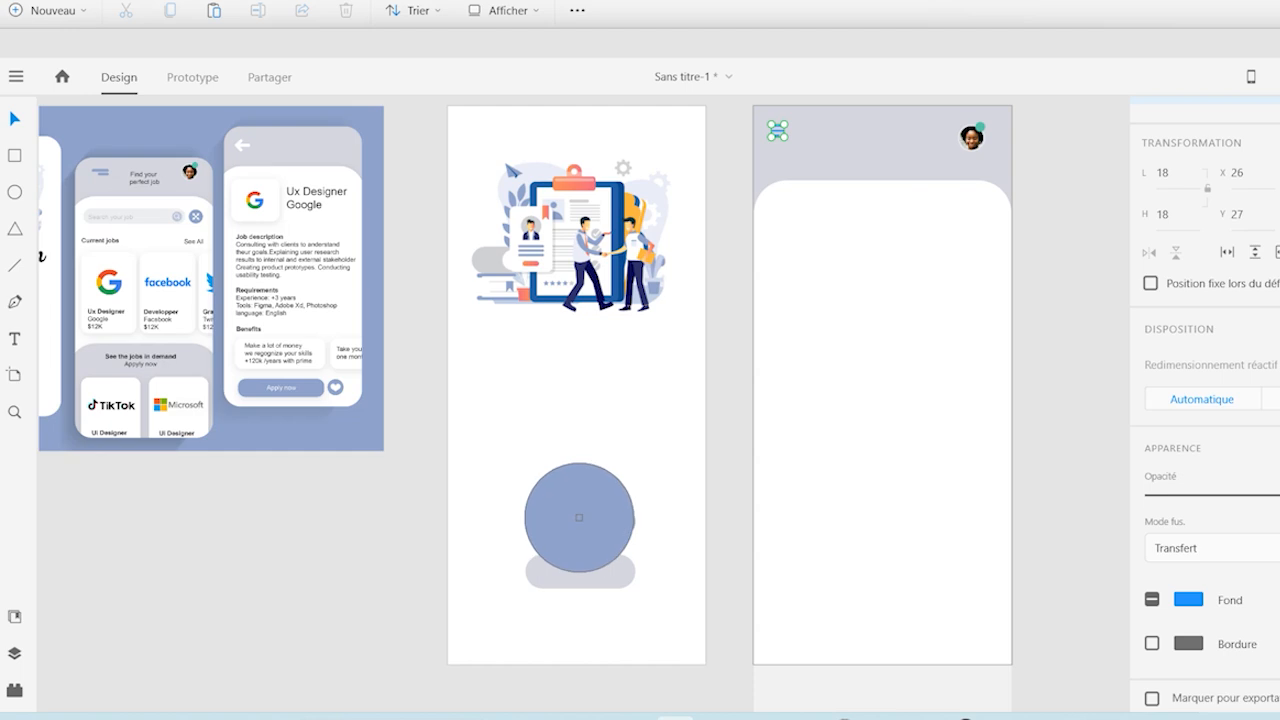
click(579, 517)
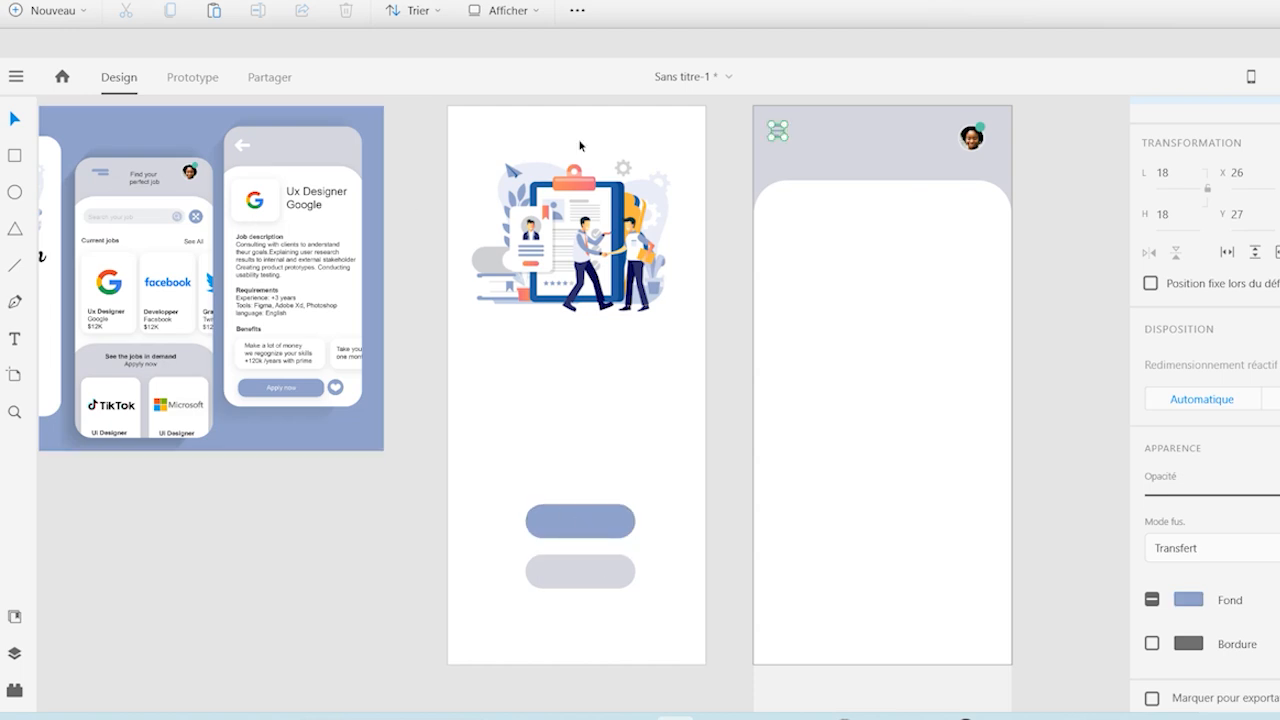
key(alt)
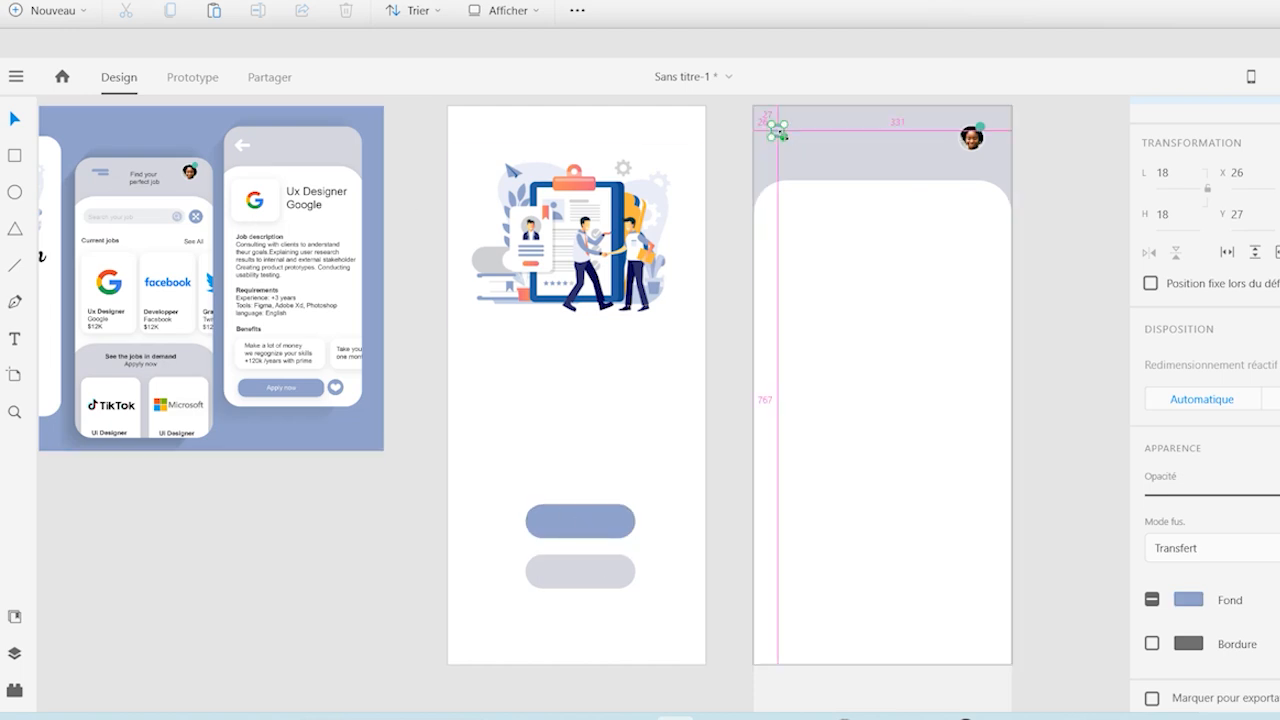
drag(782, 134, 793, 141)
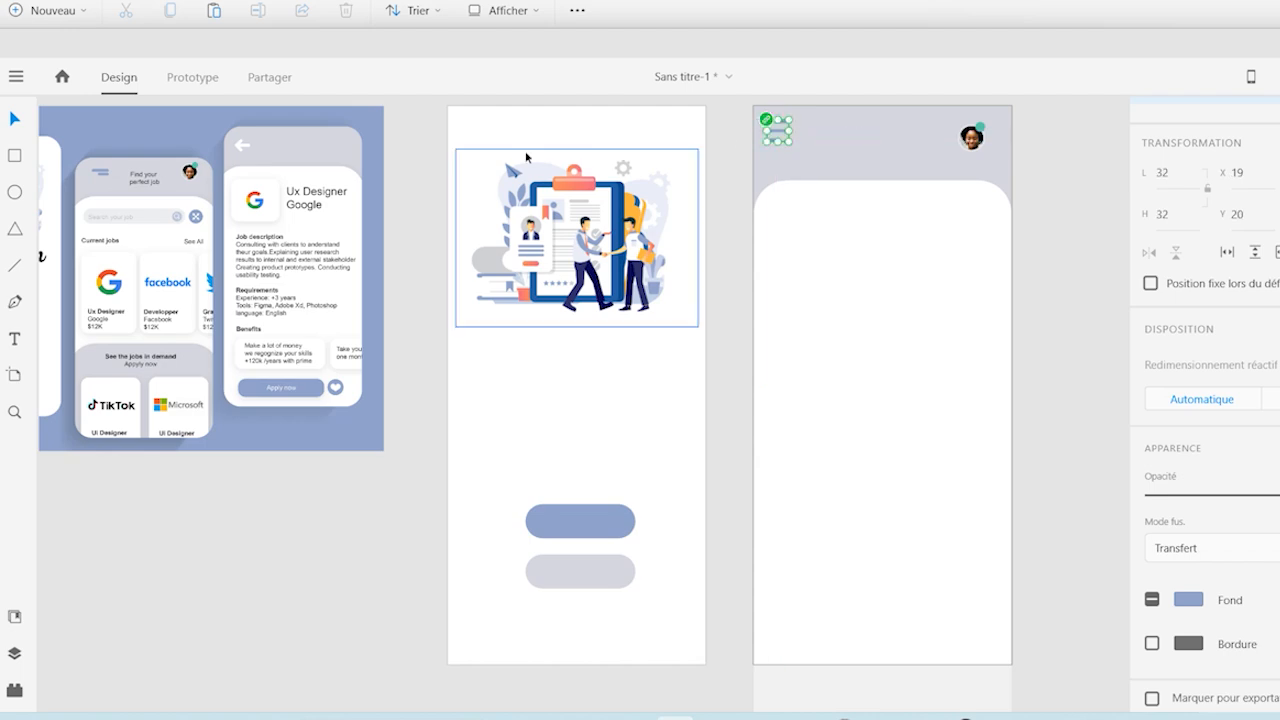
click(736, 226)
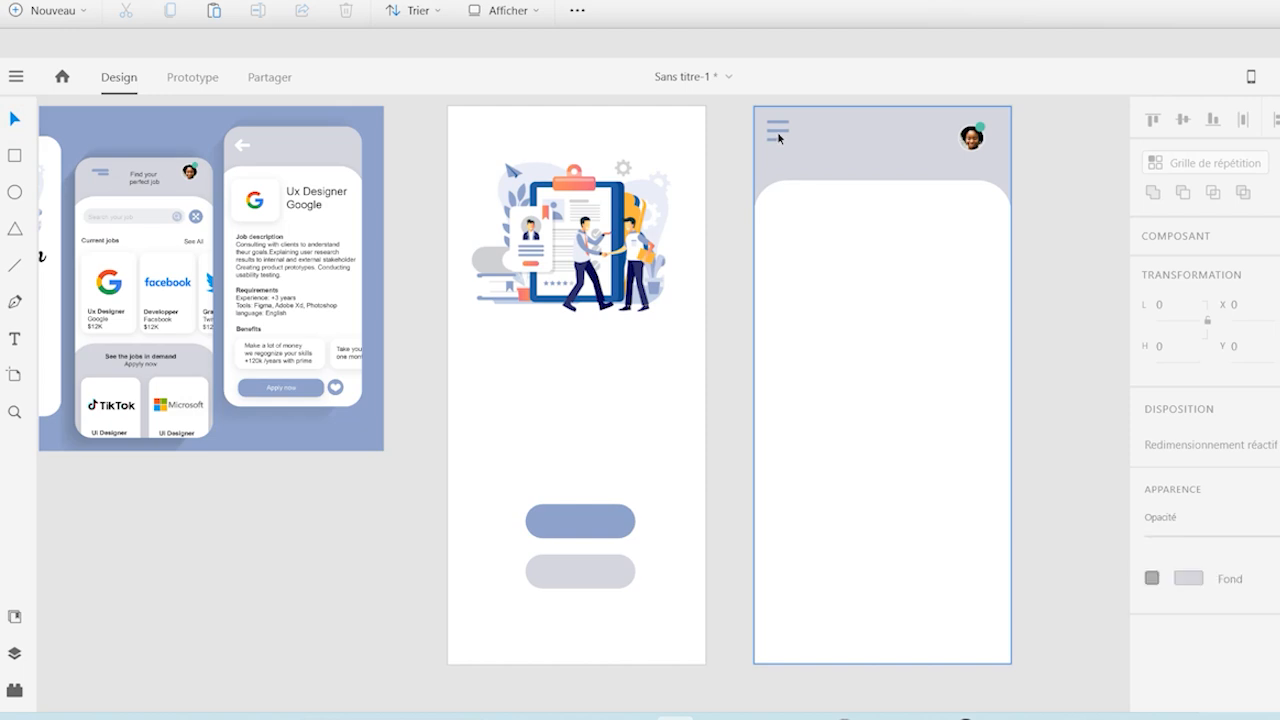
Step: Nudge the menu lines inside the icon component to X 35, Y 28 in the grey header
click(778, 137)
click(778, 137)
key(Right)
key(Right)
key(Right)
key(Right)
key(Right)
key(Right)
key(Right)
key(Right)
key(Right)
key(Right)
key(Right)
key(Right)
key(Right)
key(Right)
key(Right)
key(Right)
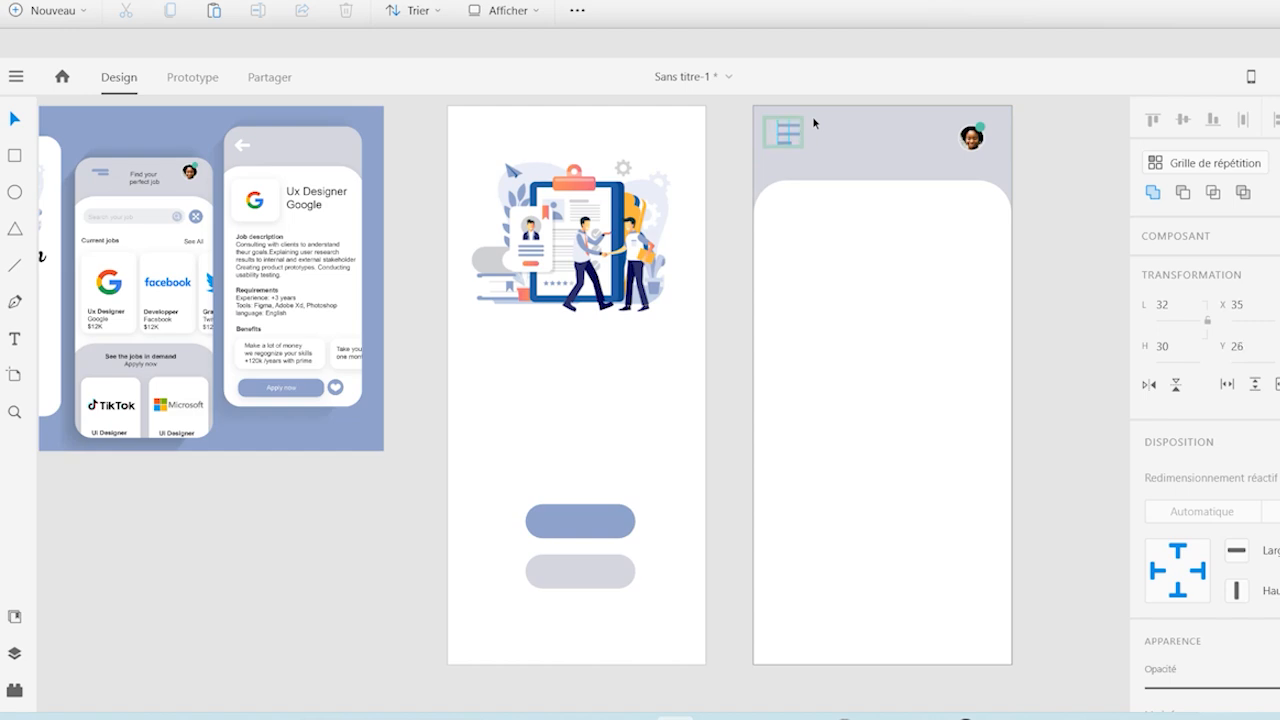
key(Down)
key(Down)
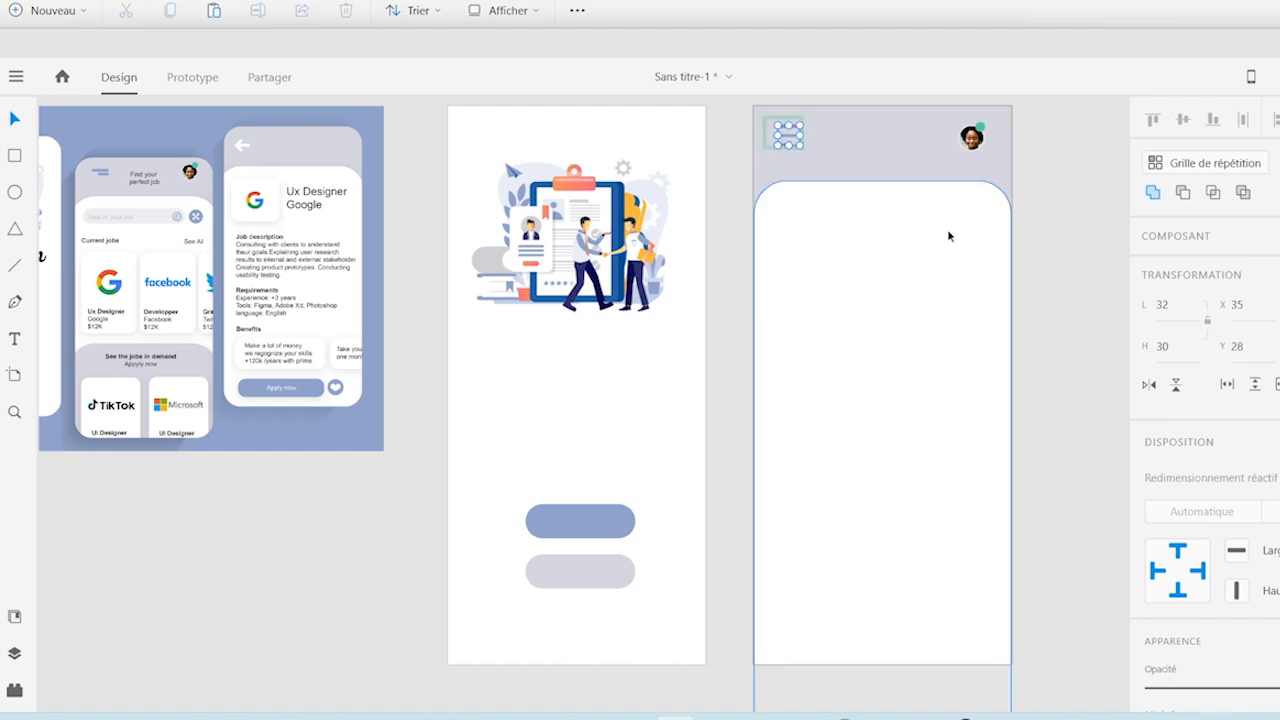
click(1059, 254)
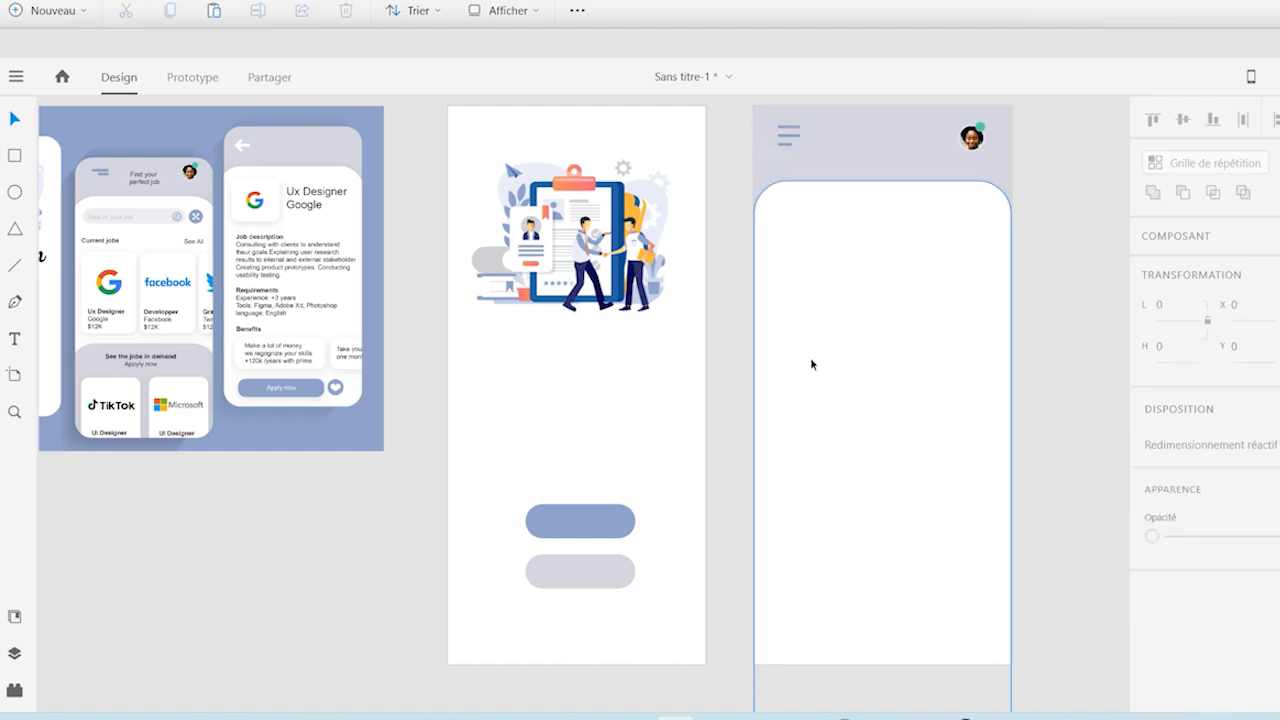
Step: Round the white panel's corners to a radius of 72 and duplicate it lower on the artboard at Y 422
click(923, 441)
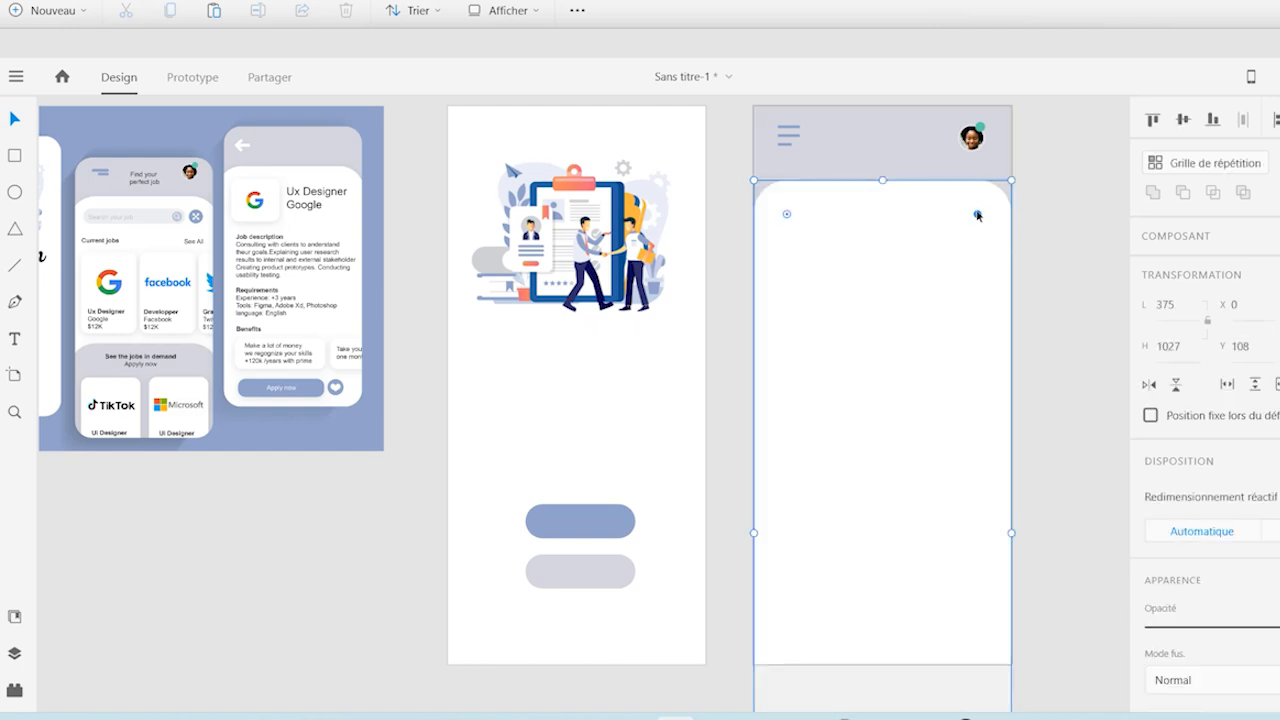
mouse_move(977, 214)
mouse_down()
mouse_move(946, 240)
mouse_move(961, 227)
mouse_up()
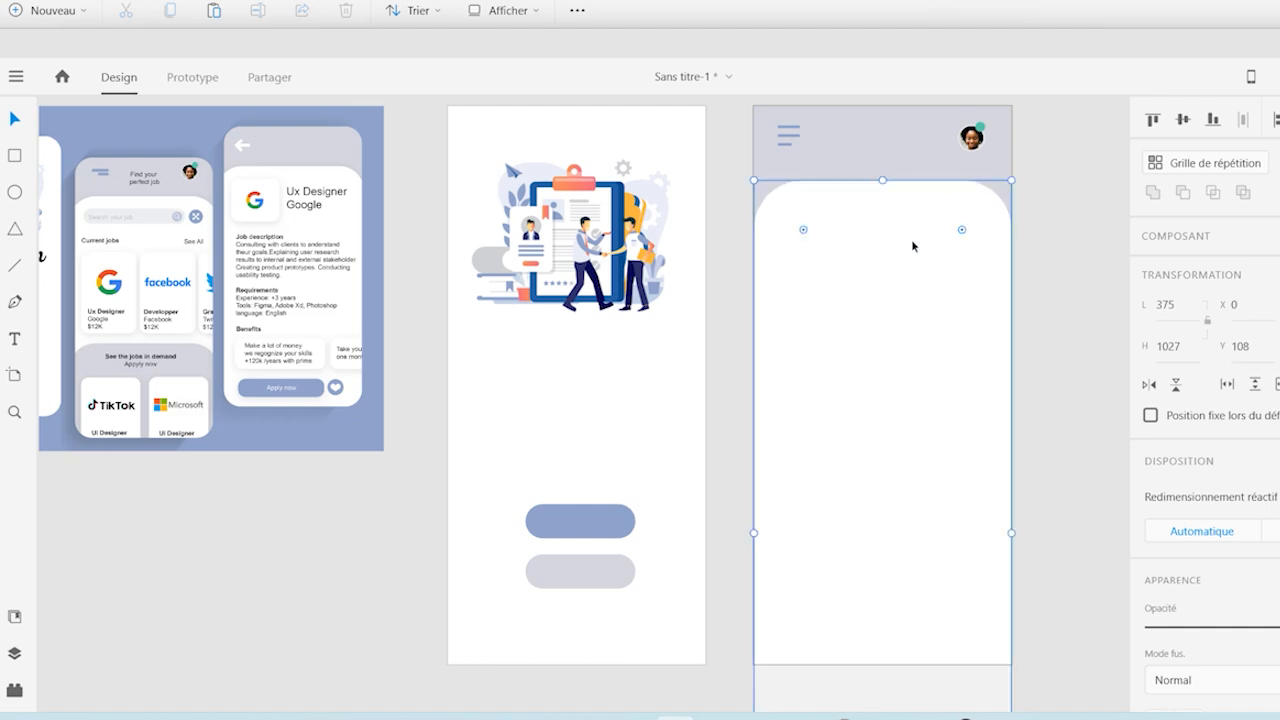
drag(911, 239, 917, 461)
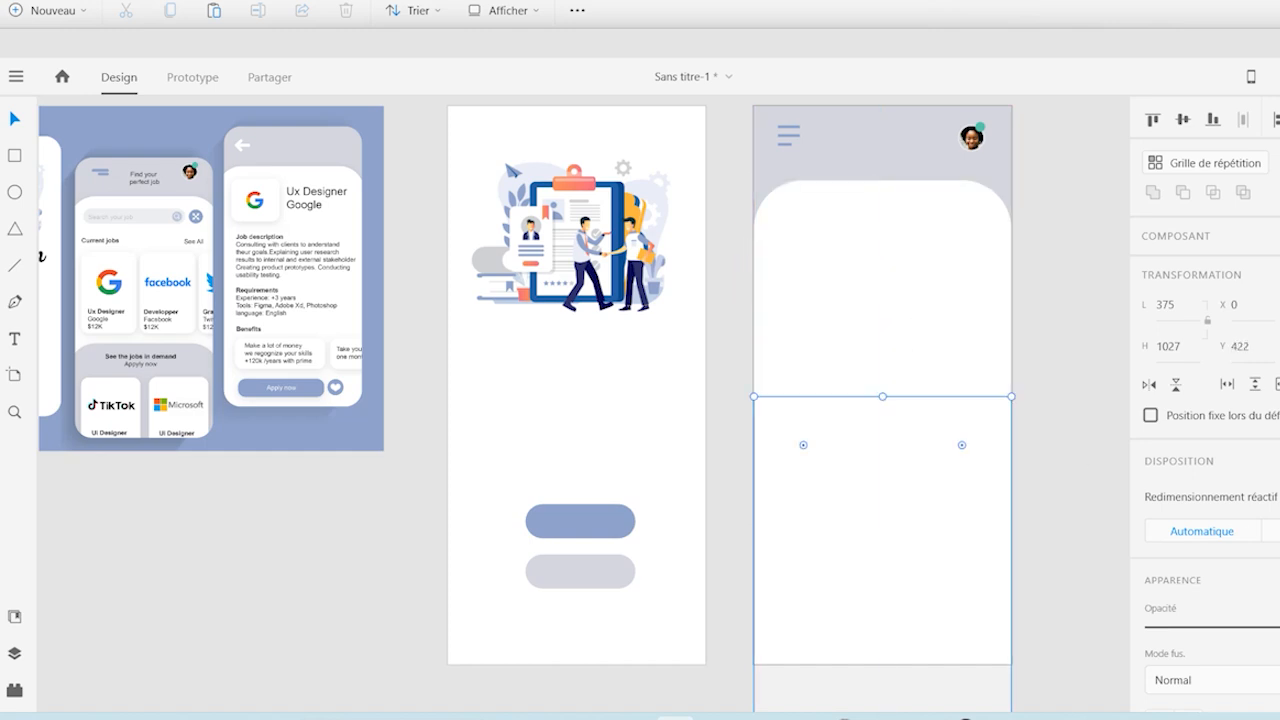
Step: Fill the duplicated panel with the grey sampled from the header and move it down to Y 569
scroll(1205, 400, down, 2)
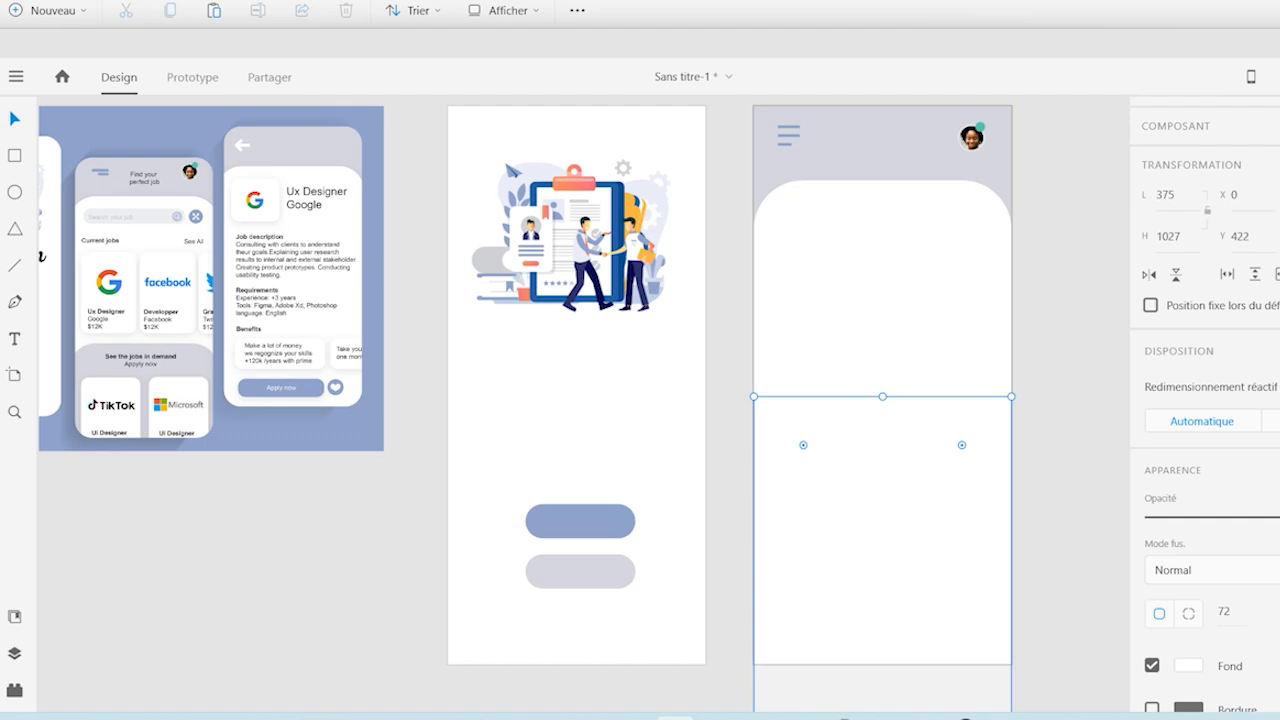
click(880, 151)
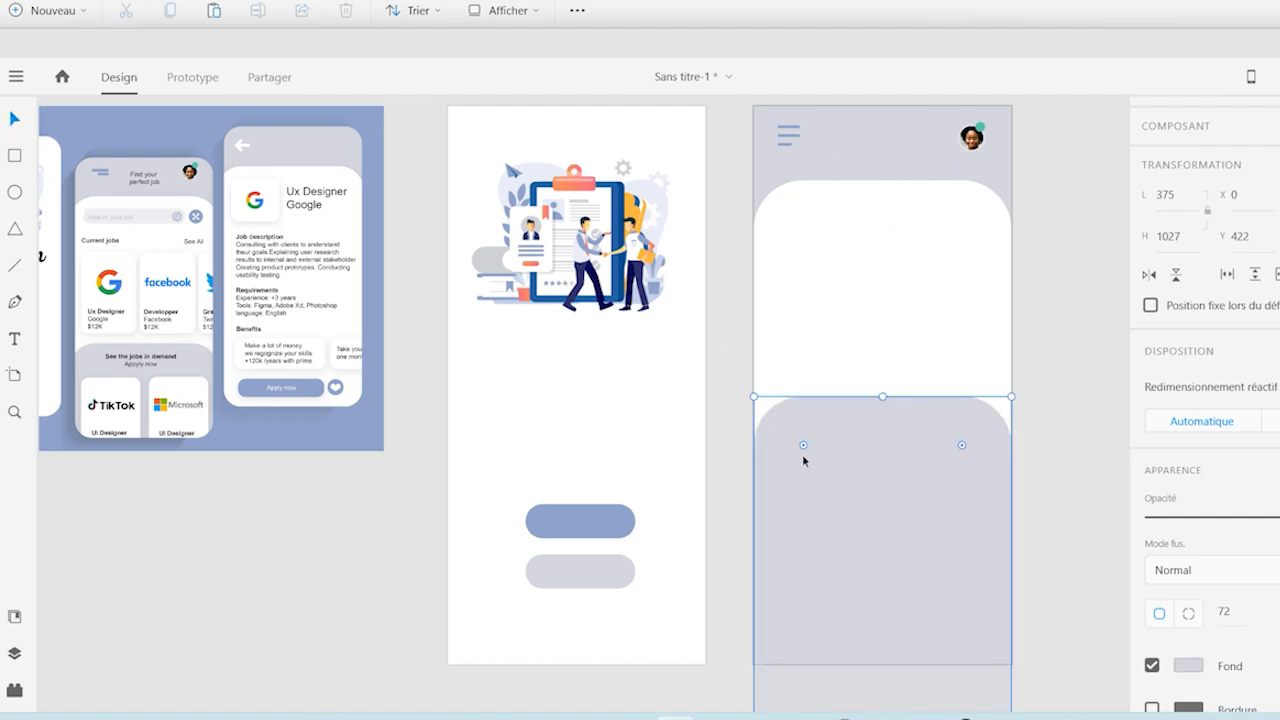
drag(932, 481, 917, 586)
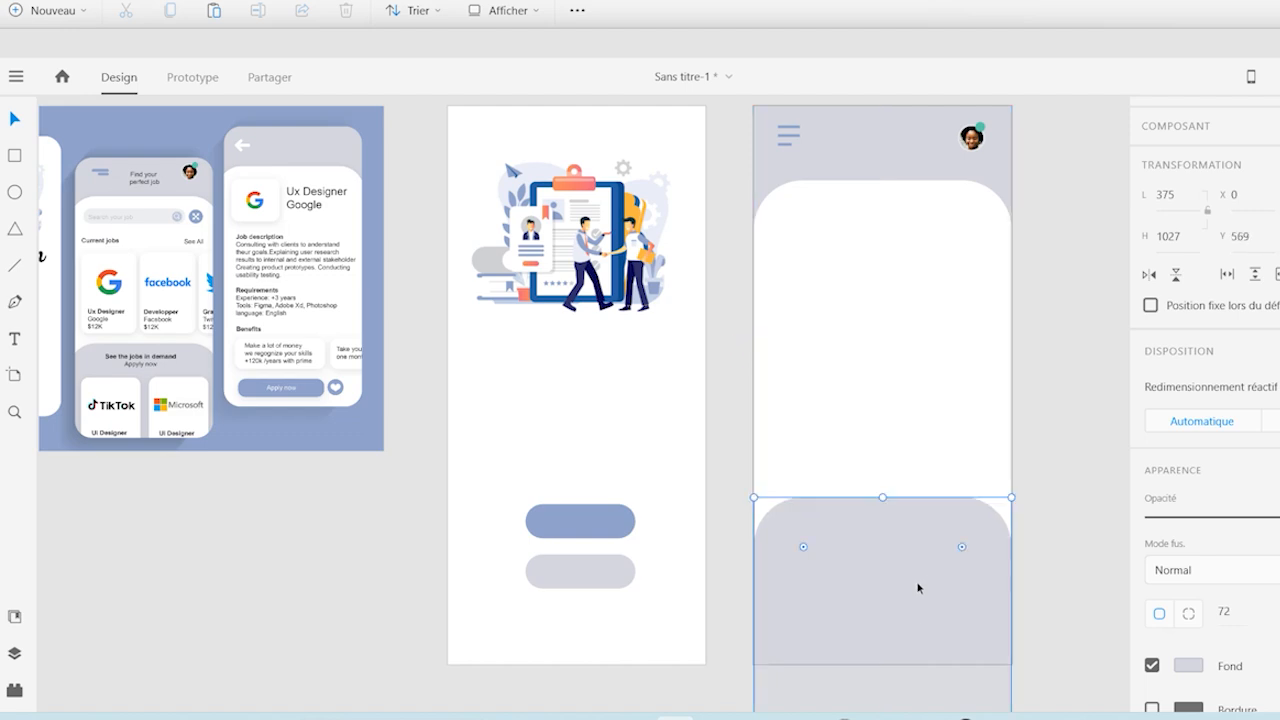
mouse_move(961, 547)
mouse_down()
mouse_move(952, 561)
mouse_move(958, 552)
mouse_up()
Step: Draw a 287 × 39 search bar with corner radius 20 on the white panel, filled with the reference mockup's search bar colour
click(14, 155)
mouse_move(788, 241)
mouse_down()
mouse_move(997, 266)
mouse_move(964, 254)
mouse_up()
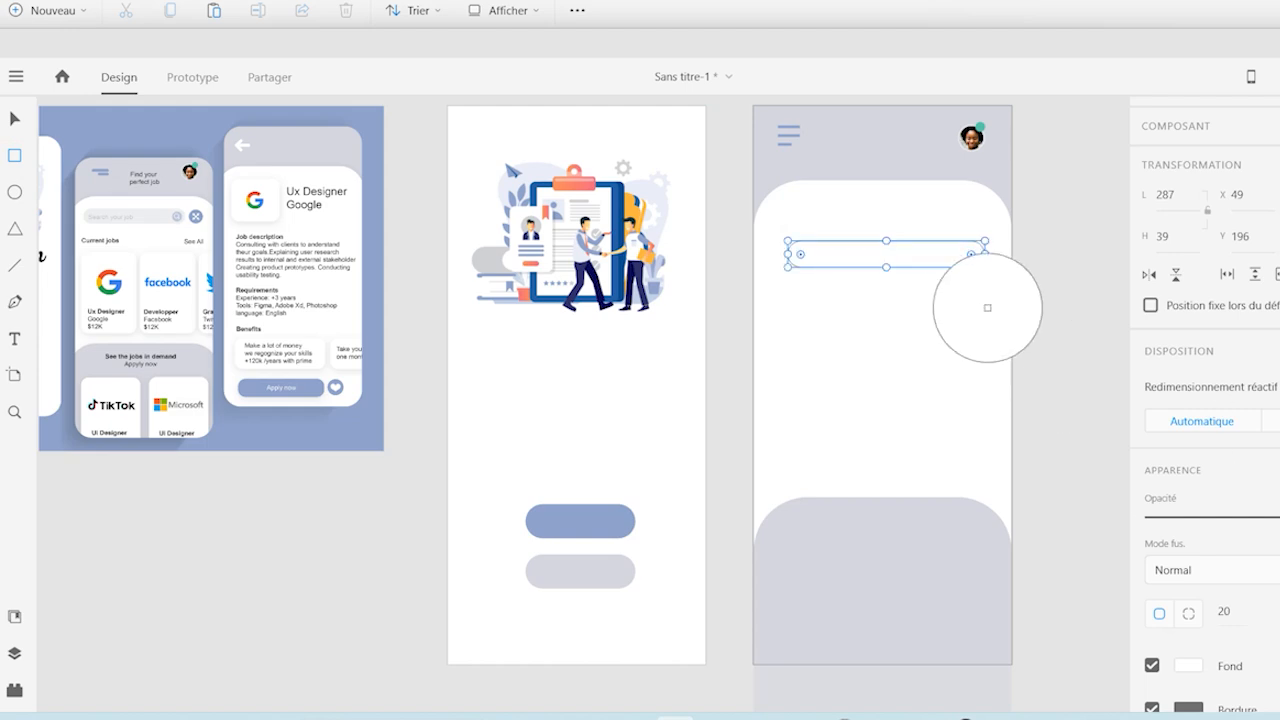
click(142, 217)
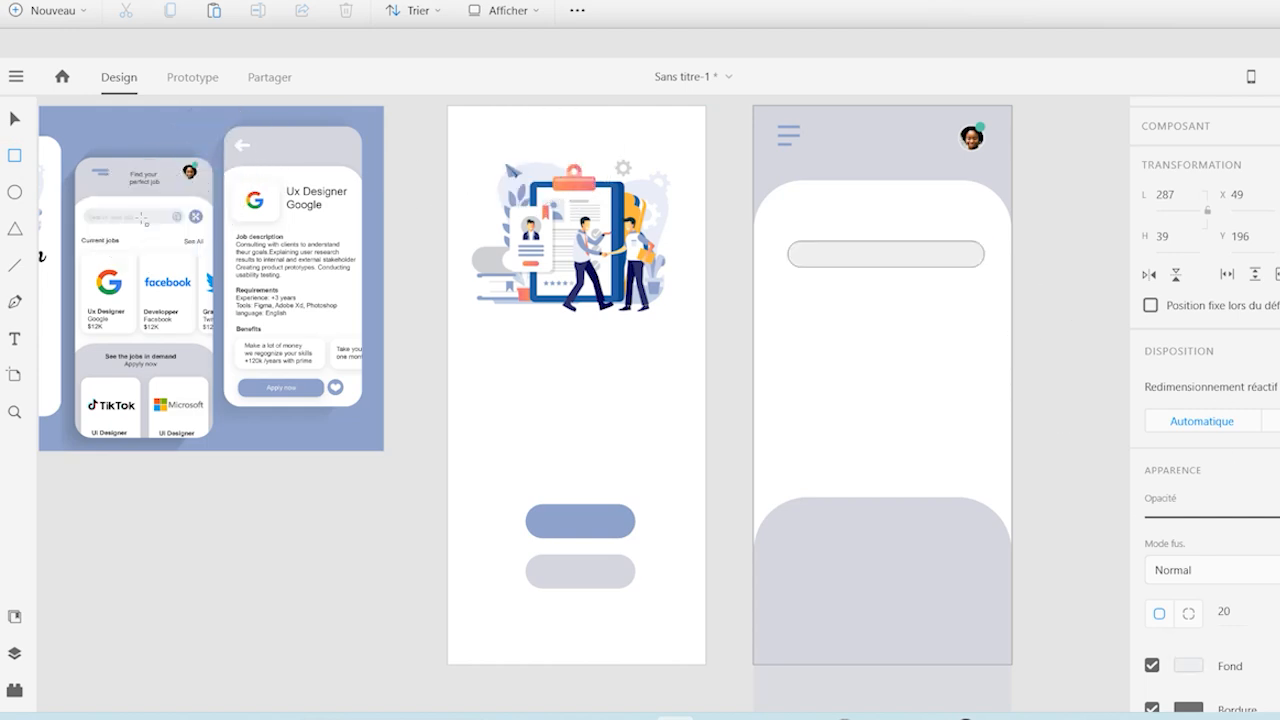
Step: Remove the search bar's border and move the bar up to X 44, Y 150
click(1152, 708)
click(14, 119)
drag(926, 254, 920, 227)
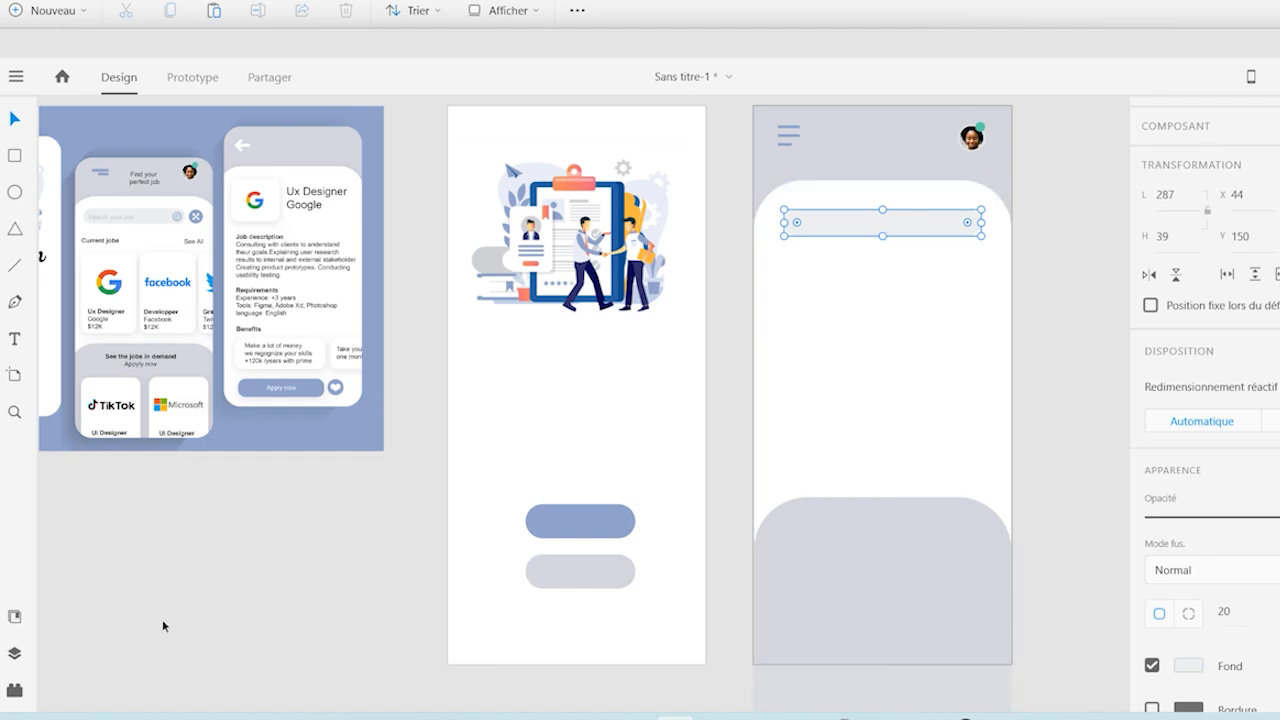
Step: Add the Composant 62 magnifier icon from the document assets to the white panel below the search bar
click(13, 618)
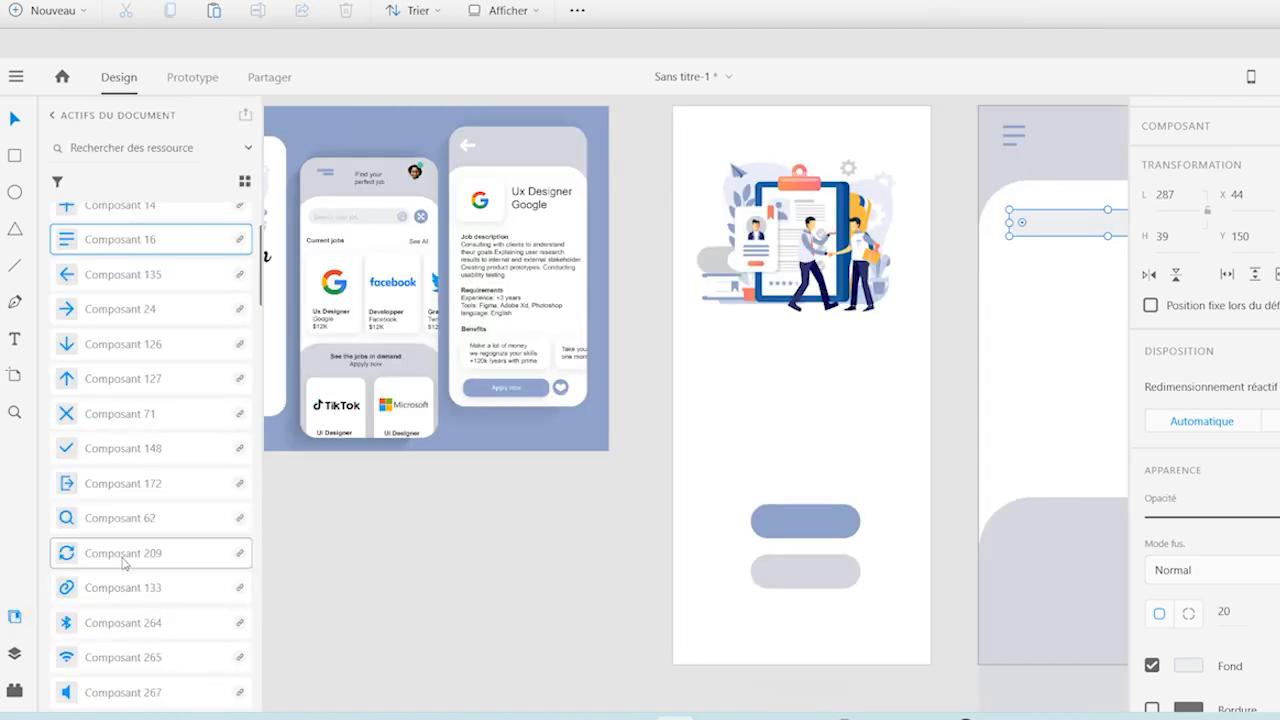
drag(75, 527, 1057, 268)
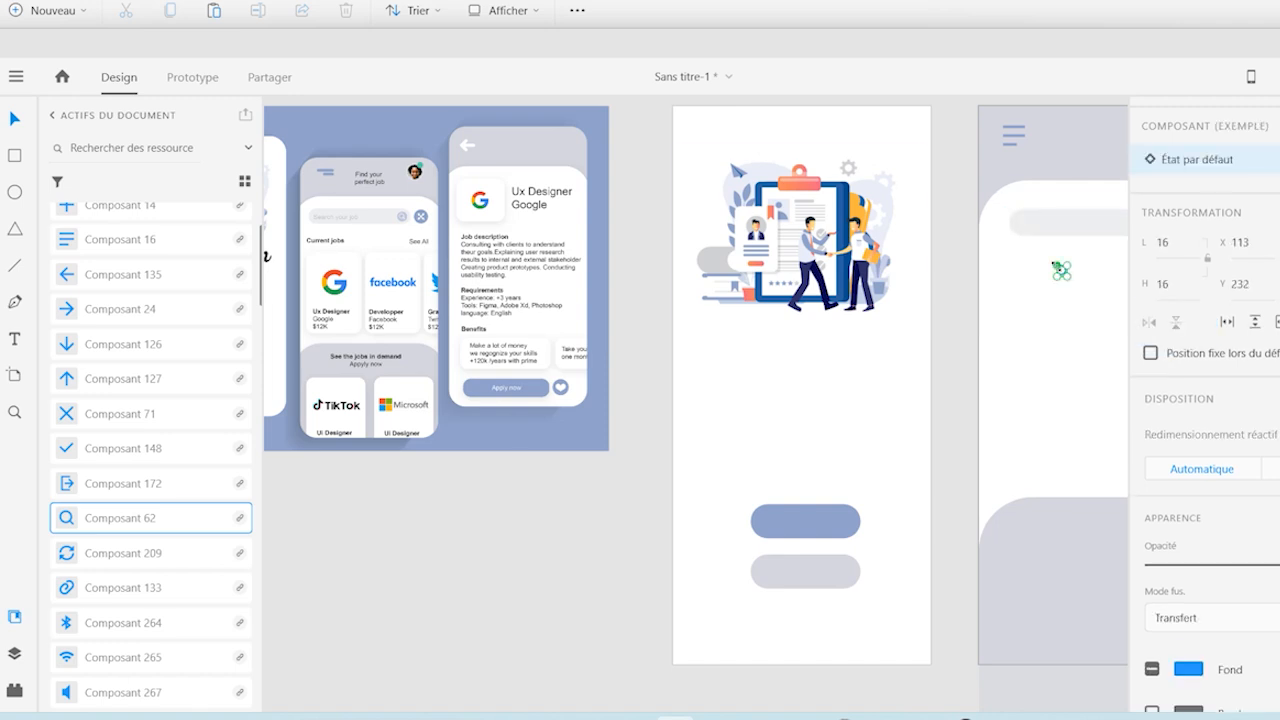
click(14, 618)
Step: Move the magnifier icon to the right end of the search bar at X 303, Y 163
key(Up)
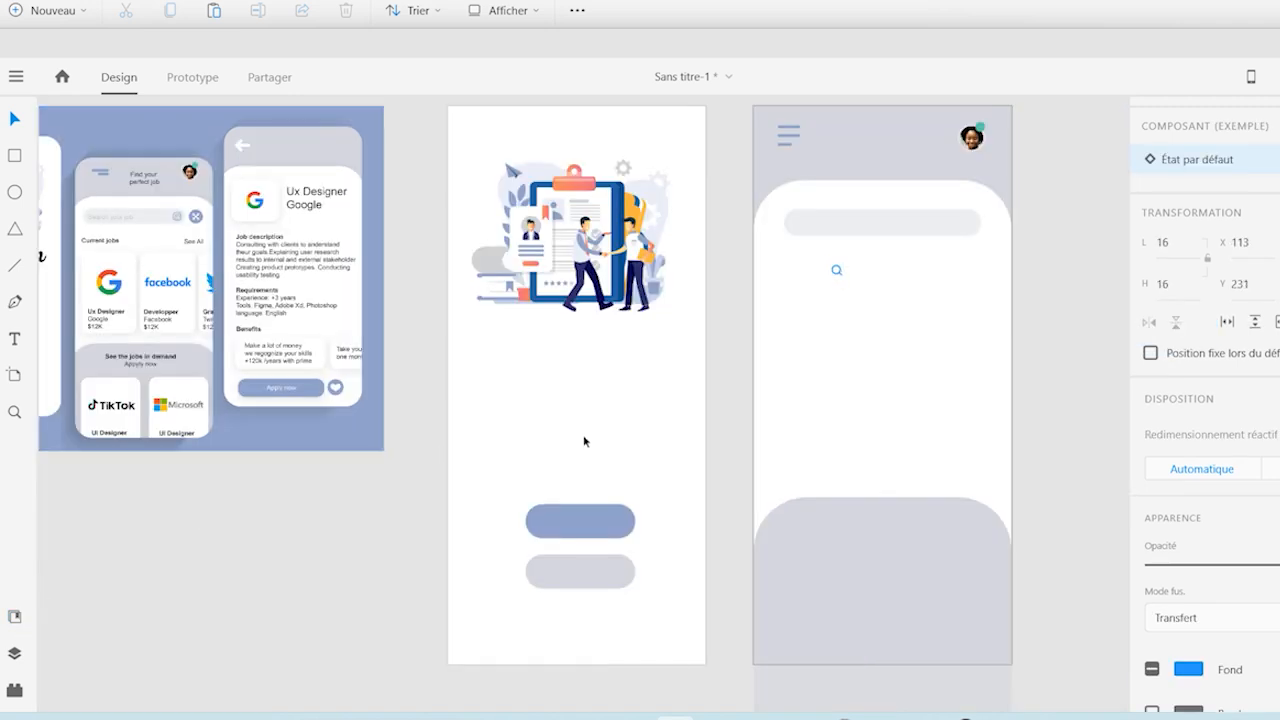
key(Up)
key(Up)
key(Up)
key(Up)
key(Up)
key(Up)
key(Up)
key(Up)
key(Up)
key(Up)
key(Up)
key(Up)
key(Up)
key(Up)
key(Up)
key(Up)
key(Up)
key(Up)
key(Up)
key(Up)
key(Up)
key(Up)
key(Up)
key(Up)
key(Up)
key(Up)
key(Up)
key(Up)
key(Up)
key(Up)
key(Up)
key(Up)
key(Up)
key(Right)
key(Right)
key(Right)
key(Right)
key(Right)
key(Right)
key(Right)
key(Right)
key(Right)
key(Right)
key(Right)
key(Right)
key(Right)
key(Right)
key(Right)
key(Right)
key(Right)
key(Right)
key(Right)
key(Right)
key(Right)
key(Right)
key(Right)
key(Right)
key(Right)
key(Right)
key(Right)
key(Right)
key(Right)
key(Right)
key(Right)
key(Right)
key(Right)
key(Right)
key(Right)
key(Right)
key(Right)
key(Right)
key(Right)
key(Right)
key(Right)
key(Right)
key(Right)
key(Right)
key(Right)
key(Right)
key(Right)
key(Right)
key(Right)
key(Right)
key(Right)
key(Right)
key(Right)
key(Right)
key(Right)
key(Right)
key(Right)
key(Right)
key(Right)
key(Right)
key(Right)
key(Right)
key(Right)
key(Right)
key(Right)
key(Right)
key(Right)
key(Right)
key(Right)
key(Right)
key(Right)
key(Right)
key(Right)
key(Right)
key(Right)
key(Right)
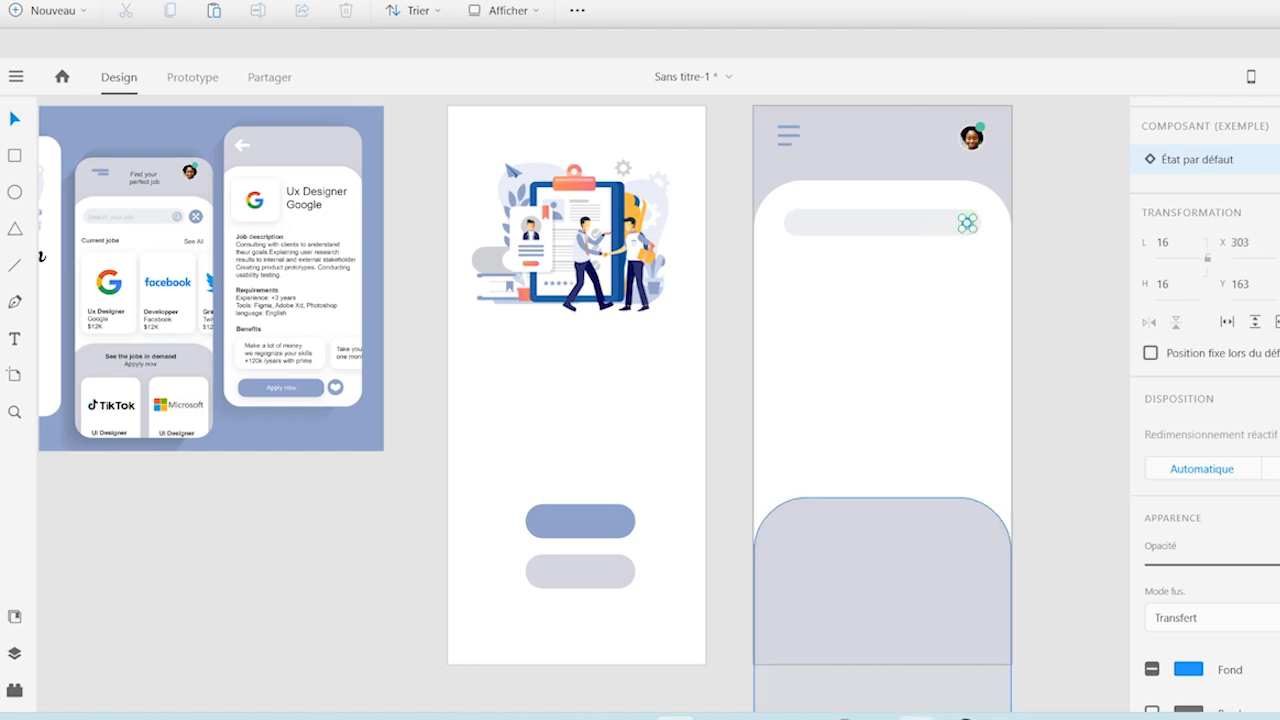
Step: Set the magnifier icon's fill colour to dark grey #38393F
click(1040, 190)
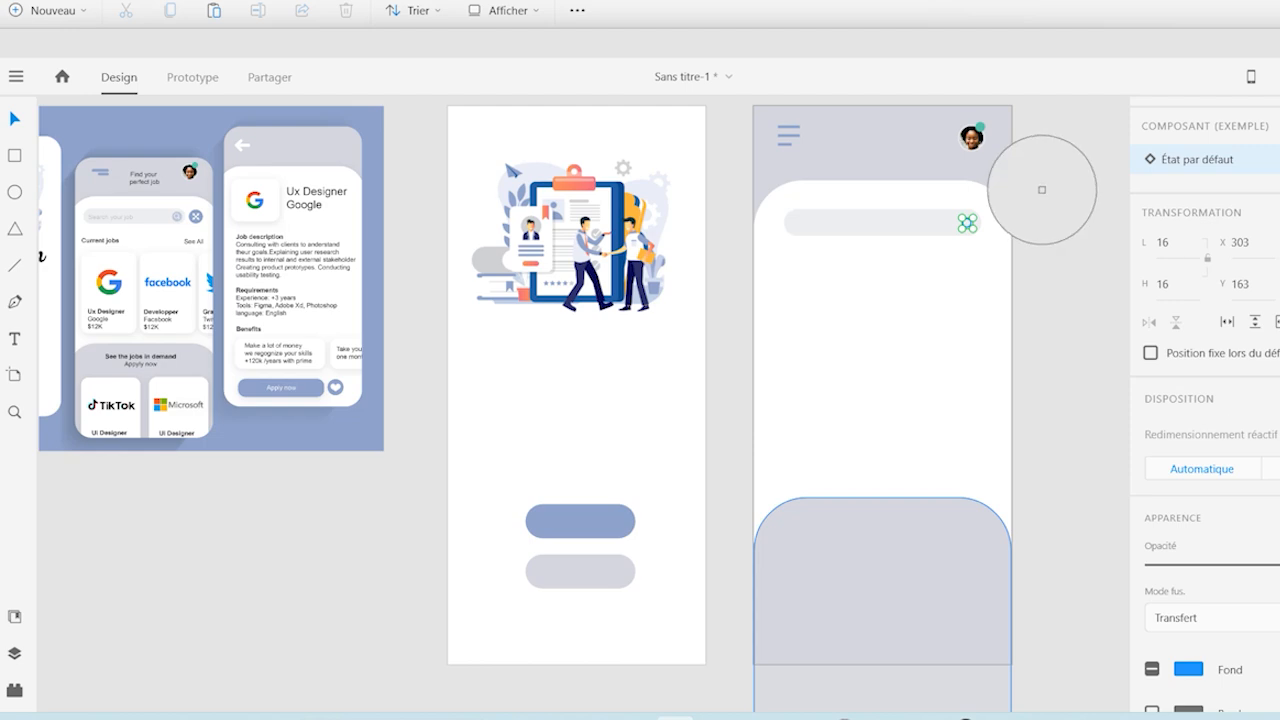
click(1186, 668)
click(929, 569)
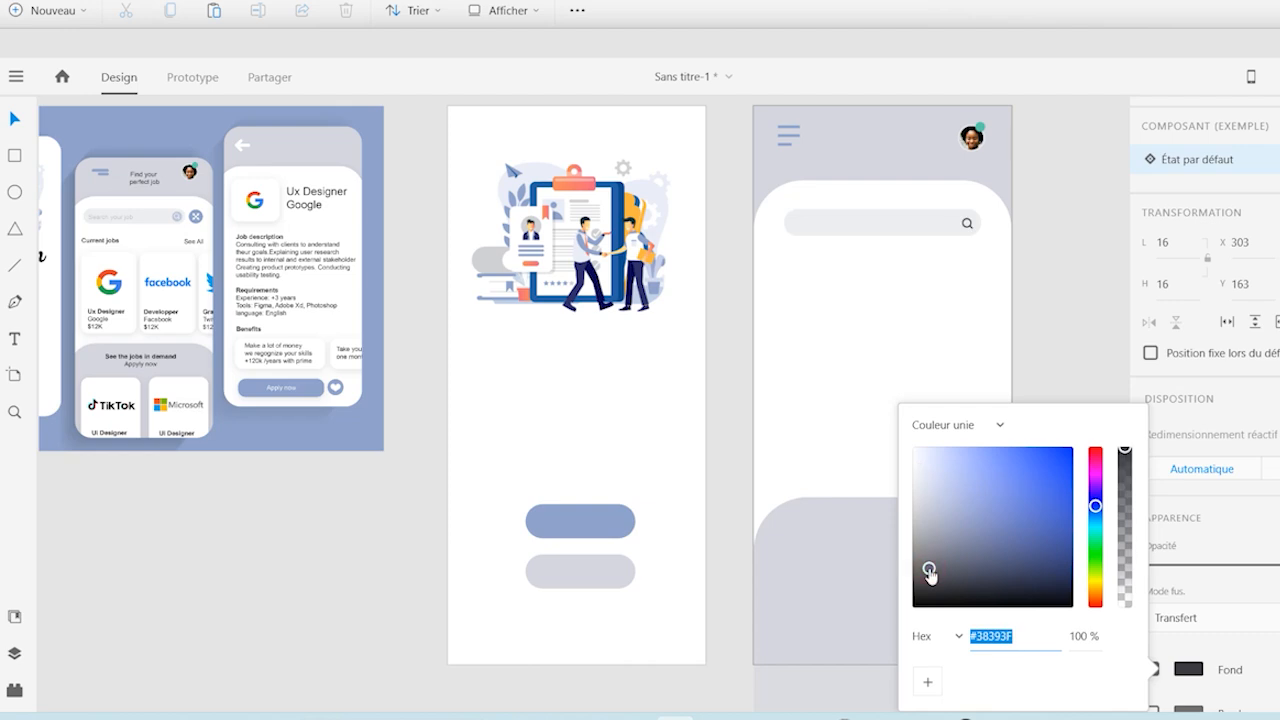
click(1186, 668)
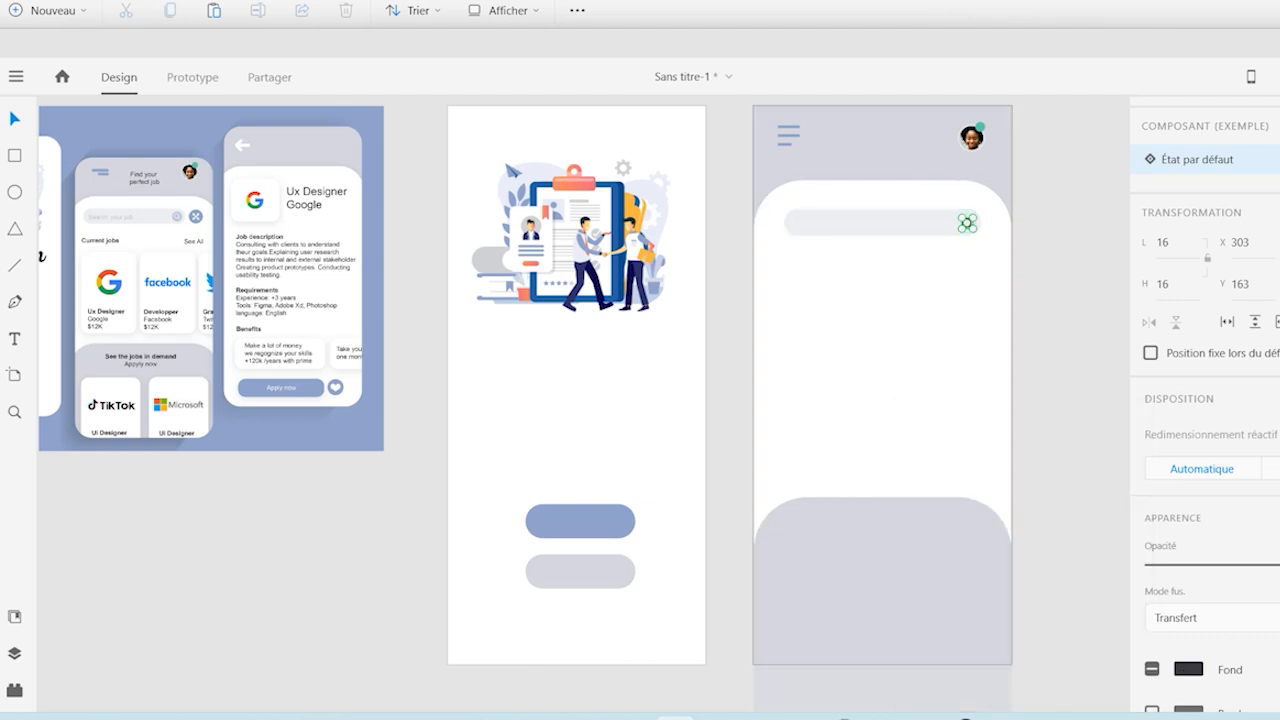
Step: Undo the last fill colour change on the search bar's magnifier icon
key(ctrl+z)
Step: Draw a white 136 × 207 card with corner radius 27 below the reference image, without a border and with a shadow
click(16, 160)
mouse_move(65, 523)
mouse_down()
mouse_move(109, 563)
mouse_move(134, 643)
mouse_move(157, 664)
mouse_up()
drag(144, 535, 140, 542)
click(1152, 651)
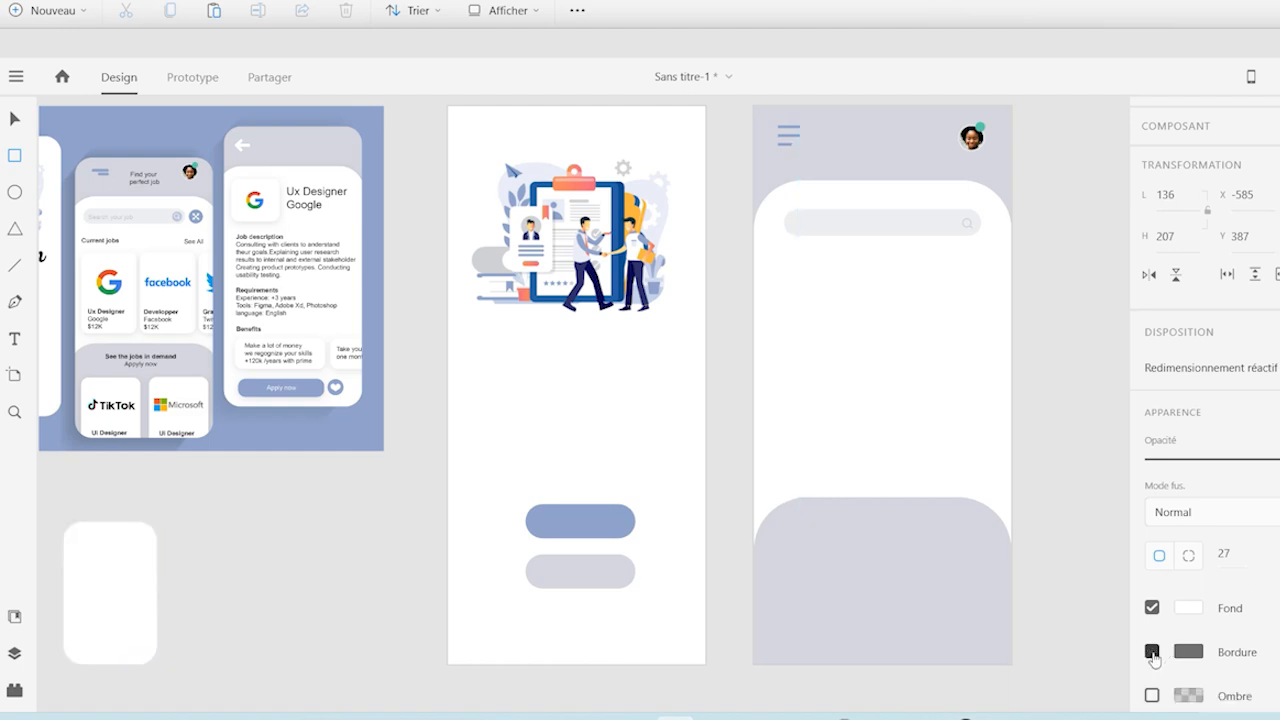
click(1152, 695)
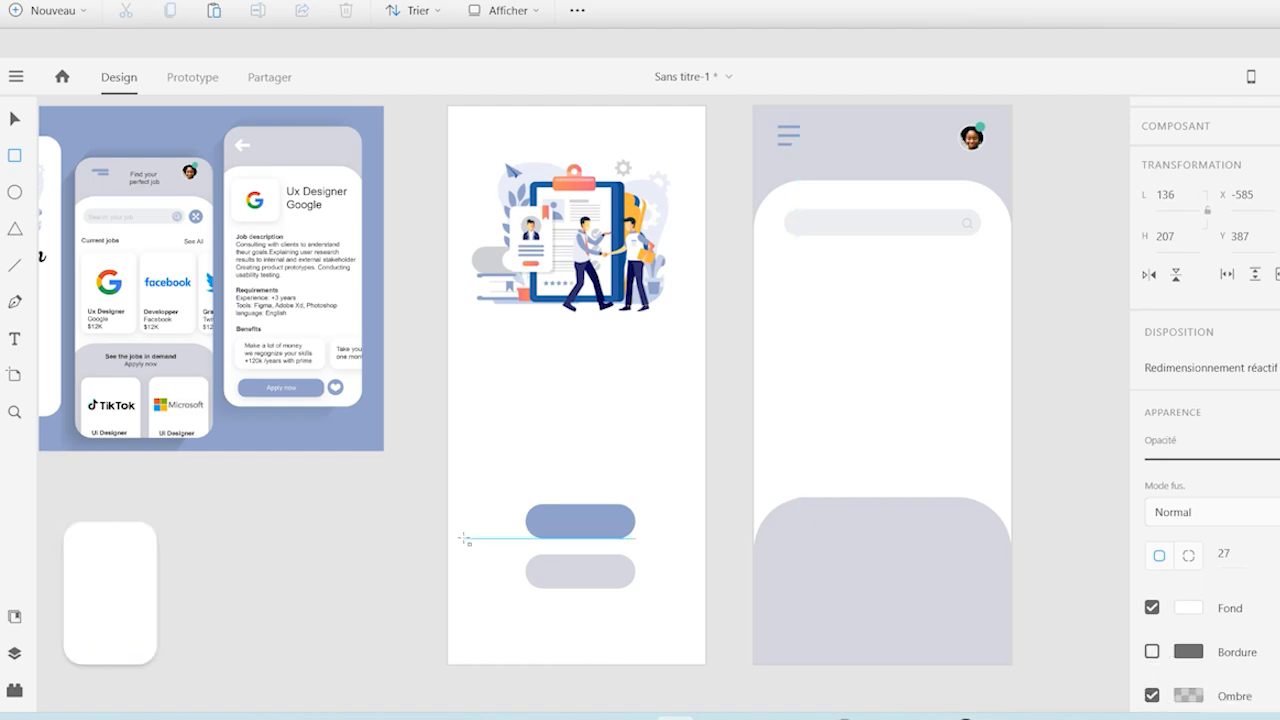
Step: Turn the white card into a repeat grid and extend it sideways to three cards, 524 wide
click(14, 119)
scroll(1220, 300, up, 2)
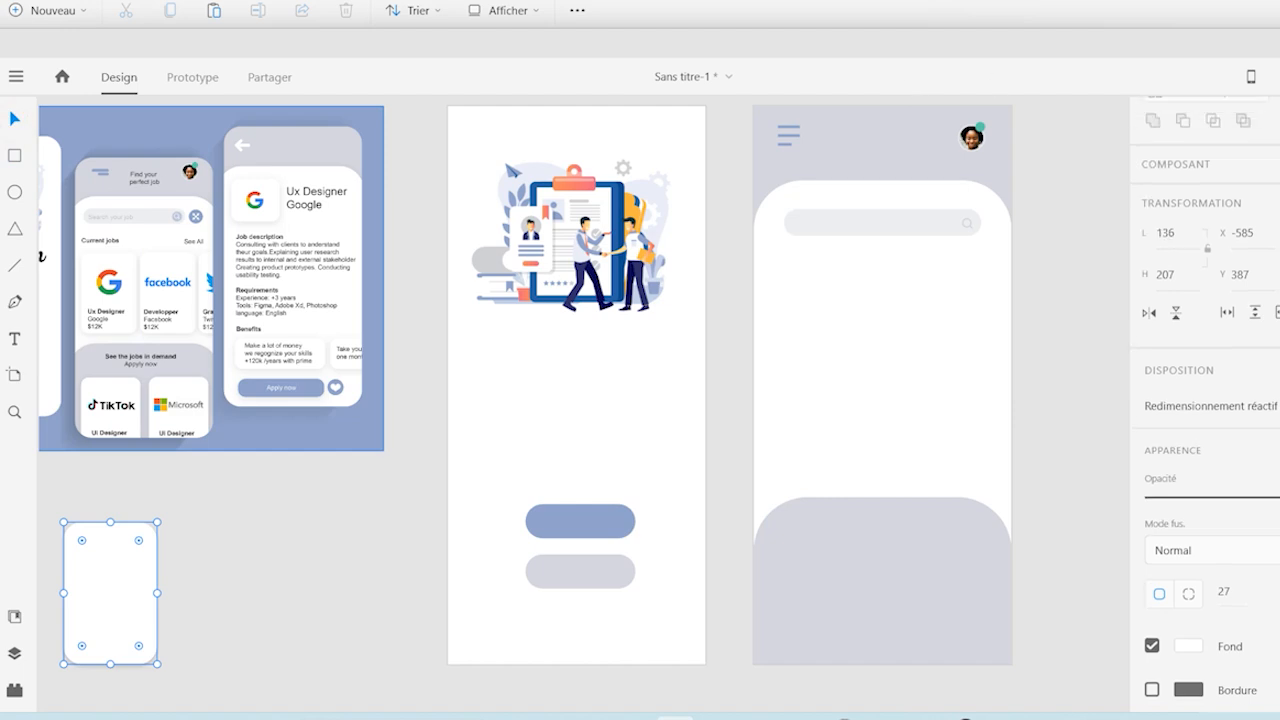
click(1240, 150)
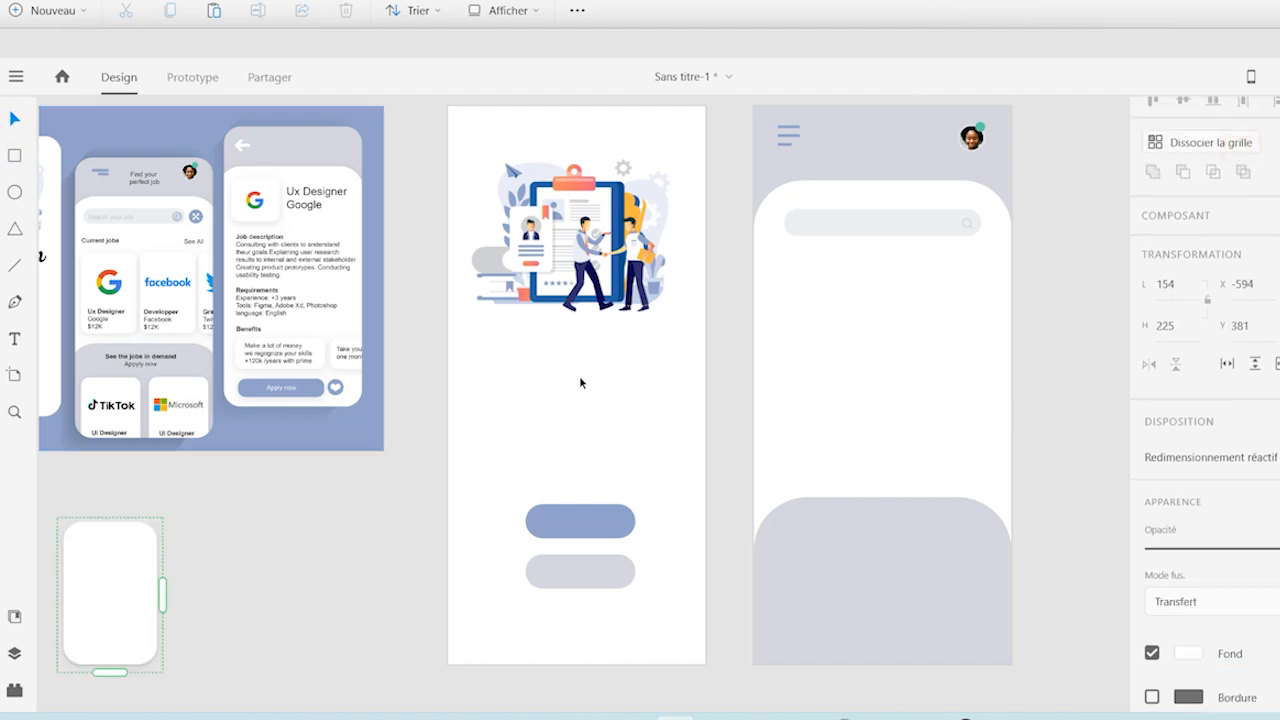
drag(166, 601, 418, 601)
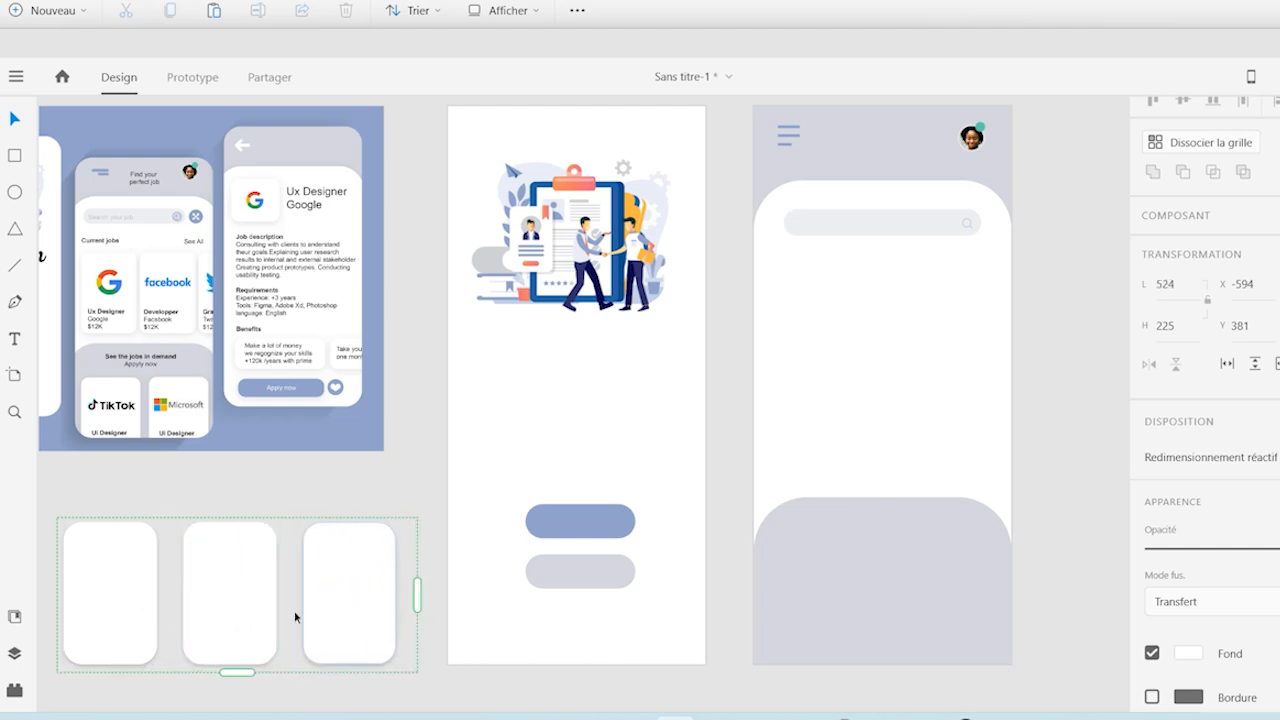
Step: Place the card grid on the second artboard at X 23, Y 270, narrowed to 446 wide, and raise the grey lower panel to Y 518
drag(283, 606, 943, 388)
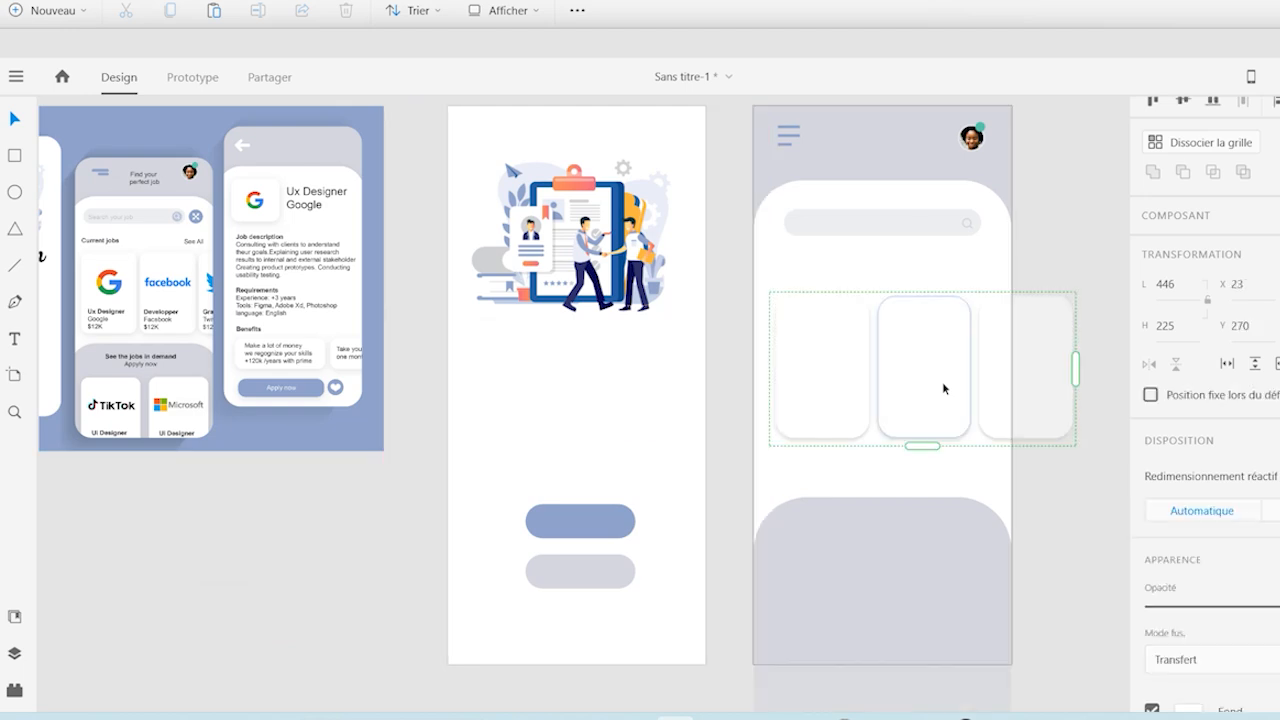
click(945, 544)
mouse_move(918, 530)
mouse_down()
mouse_move(914, 545)
mouse_move(913, 517)
mouse_up()
Step: Duplicate the card grid onto the grey lower panel and reduce the copy to two cards, 296 wide, at X 40, Y 622
click(930, 388)
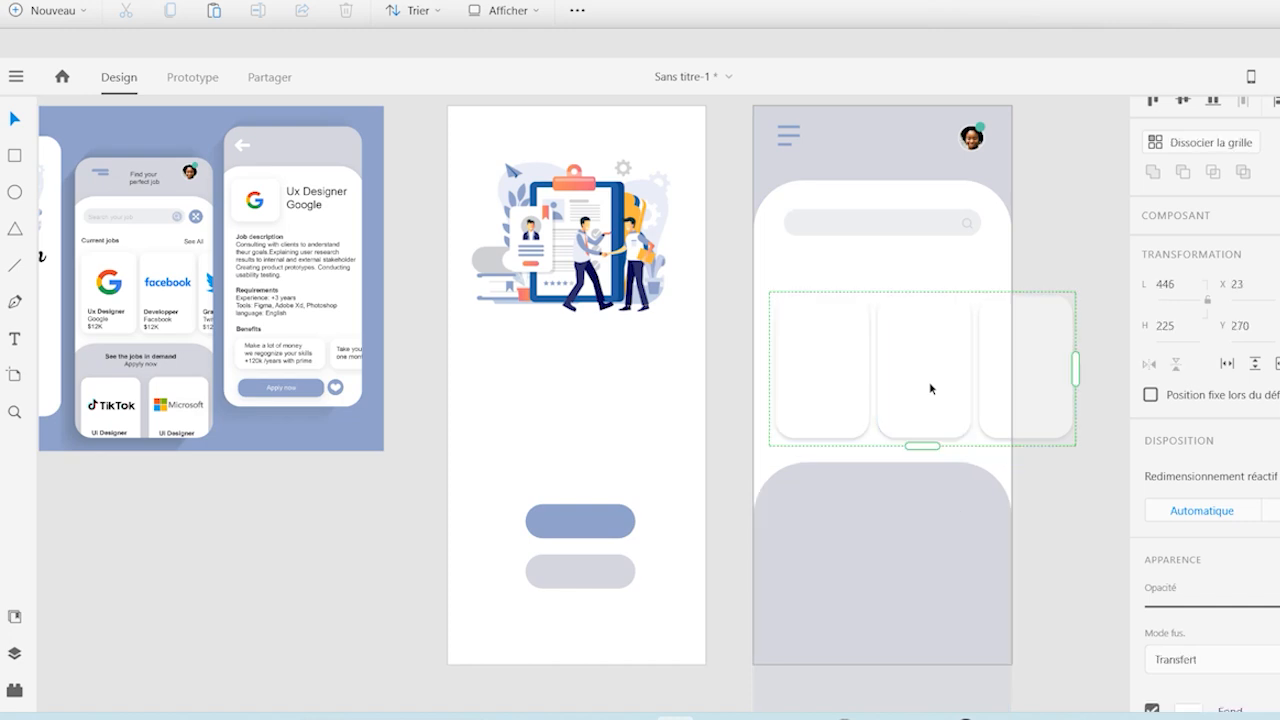
drag(944, 375, 943, 588)
drag(1076, 584, 922, 612)
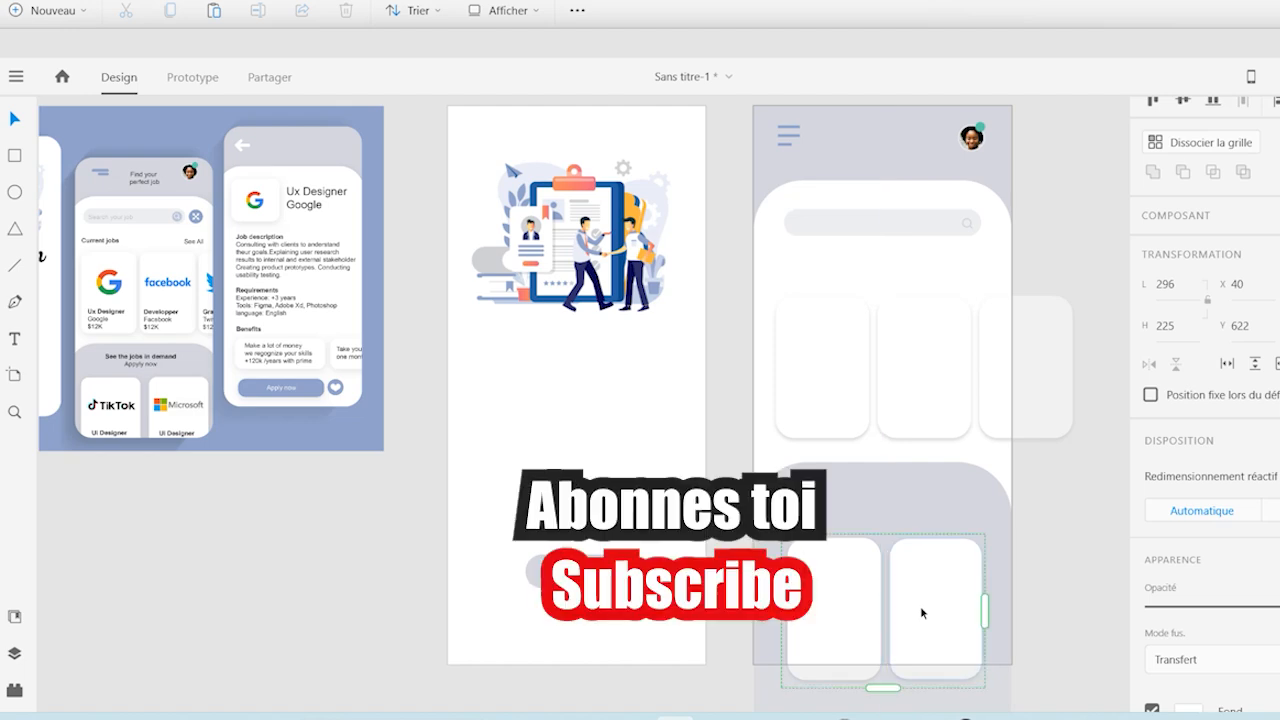
Step: Move the grey lower panel slightly down, keeping its upper edge between the two card rows
click(923, 508)
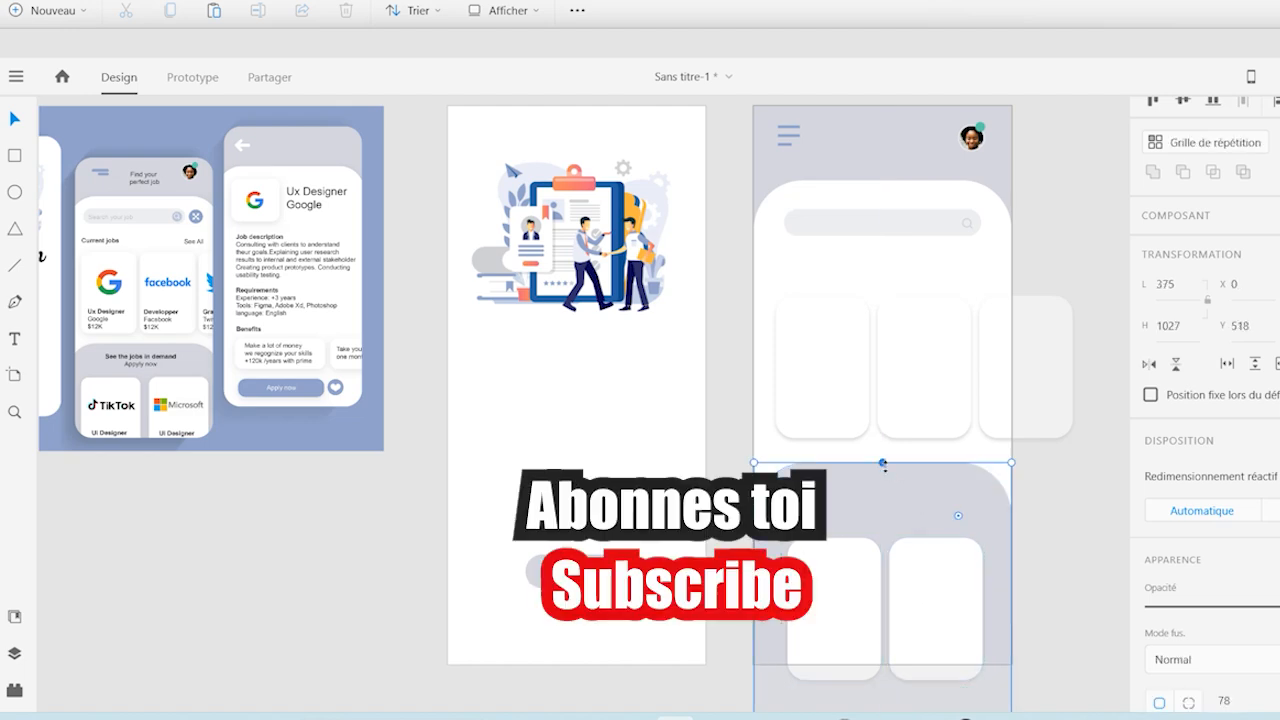
drag(911, 503, 908, 528)
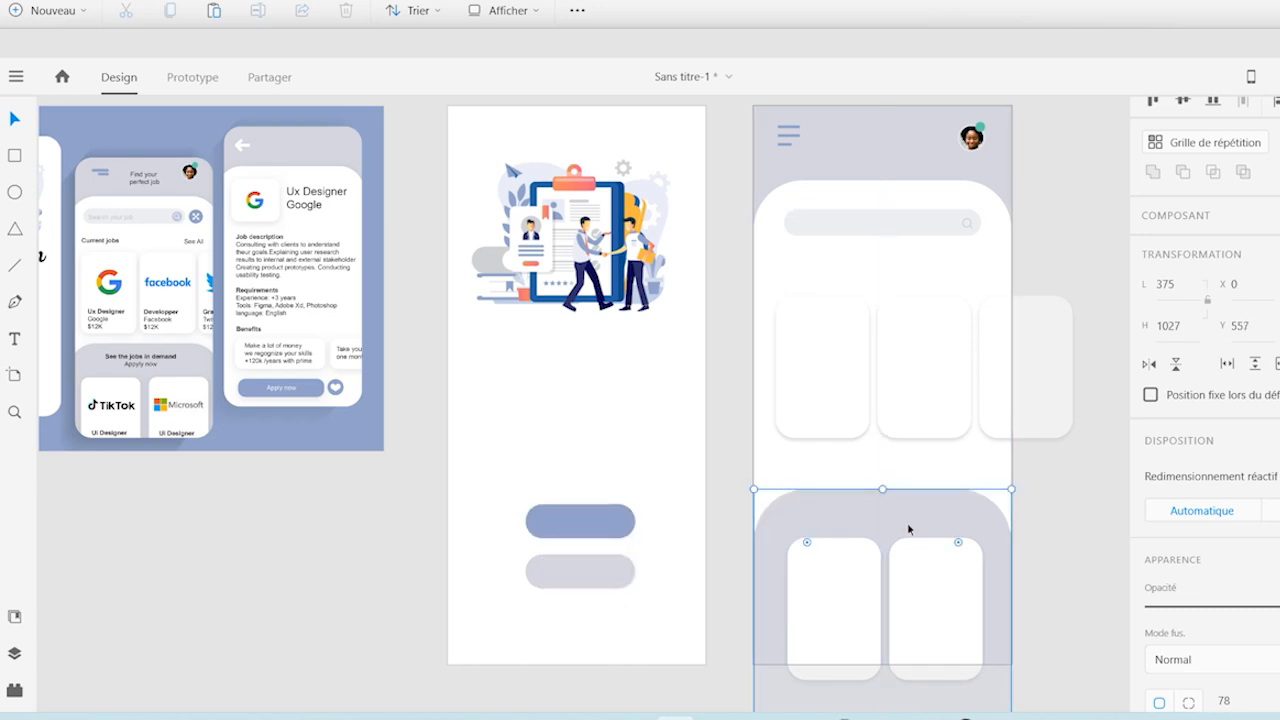
drag(908, 514, 906, 503)
Step: Shift the upper three-card grid to X 19, Y 271 on the second artboard
click(915, 388)
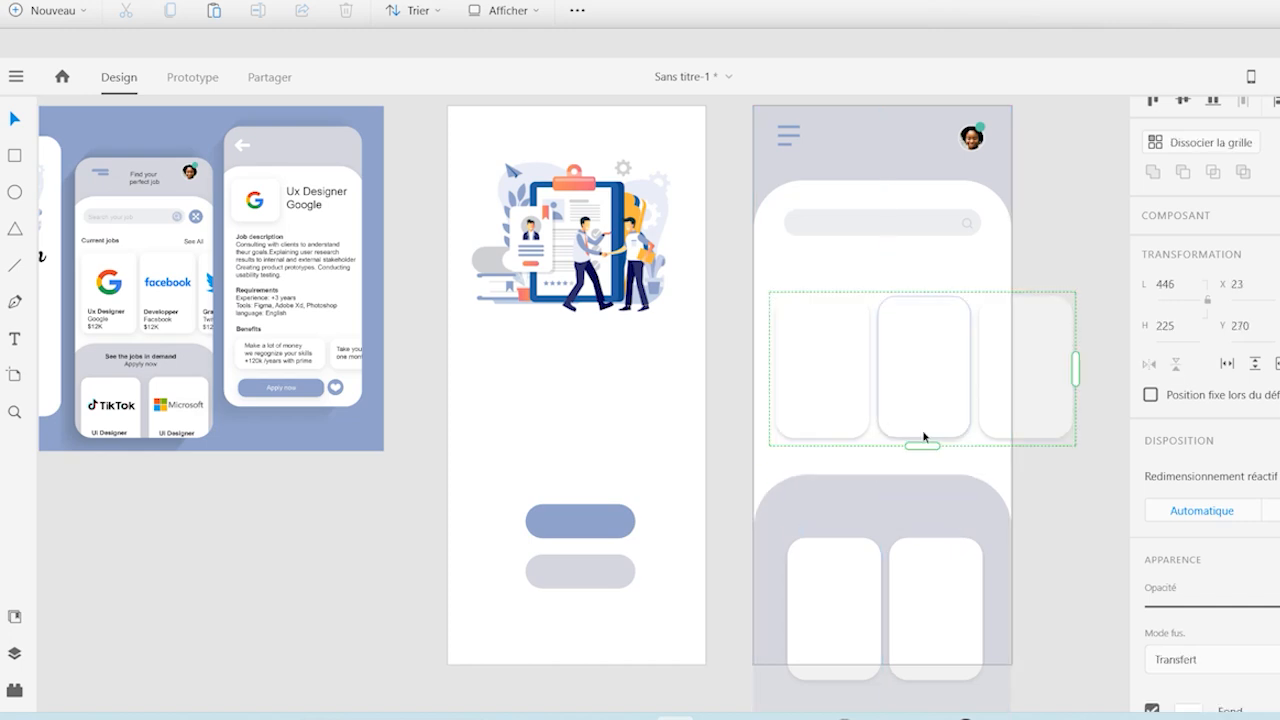
click(917, 412)
drag(917, 412, 915, 413)
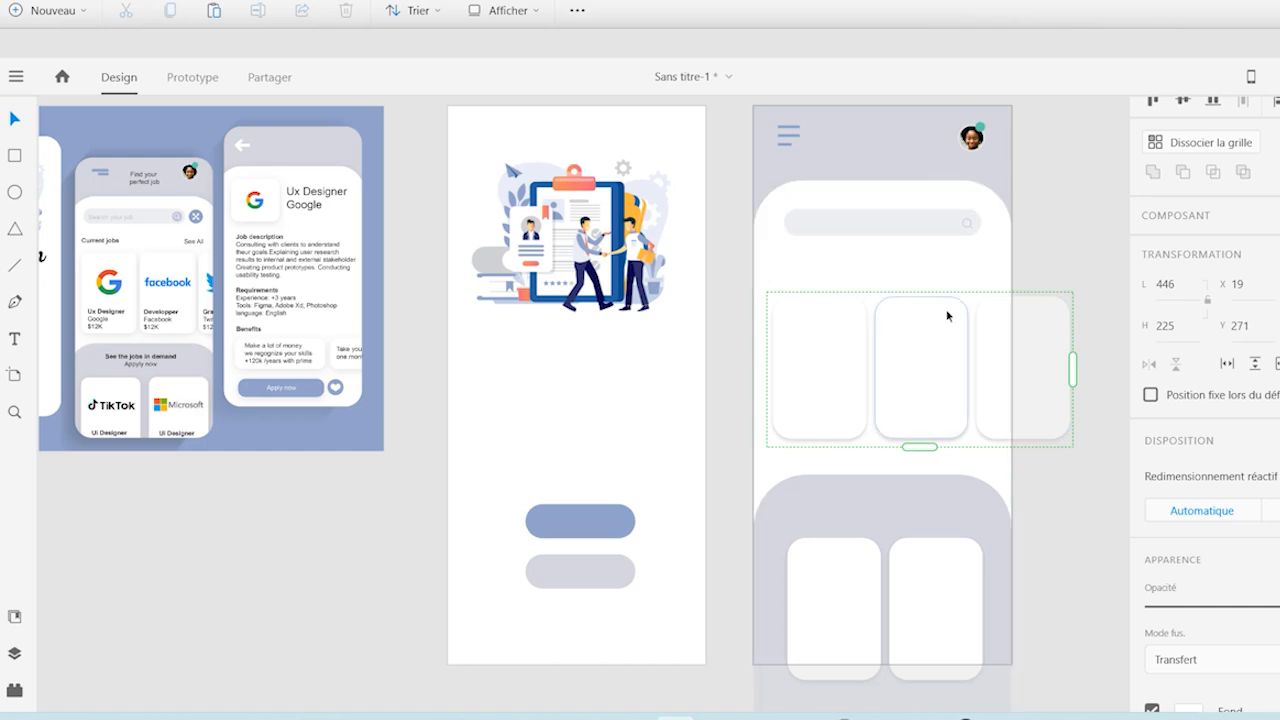
click(1063, 545)
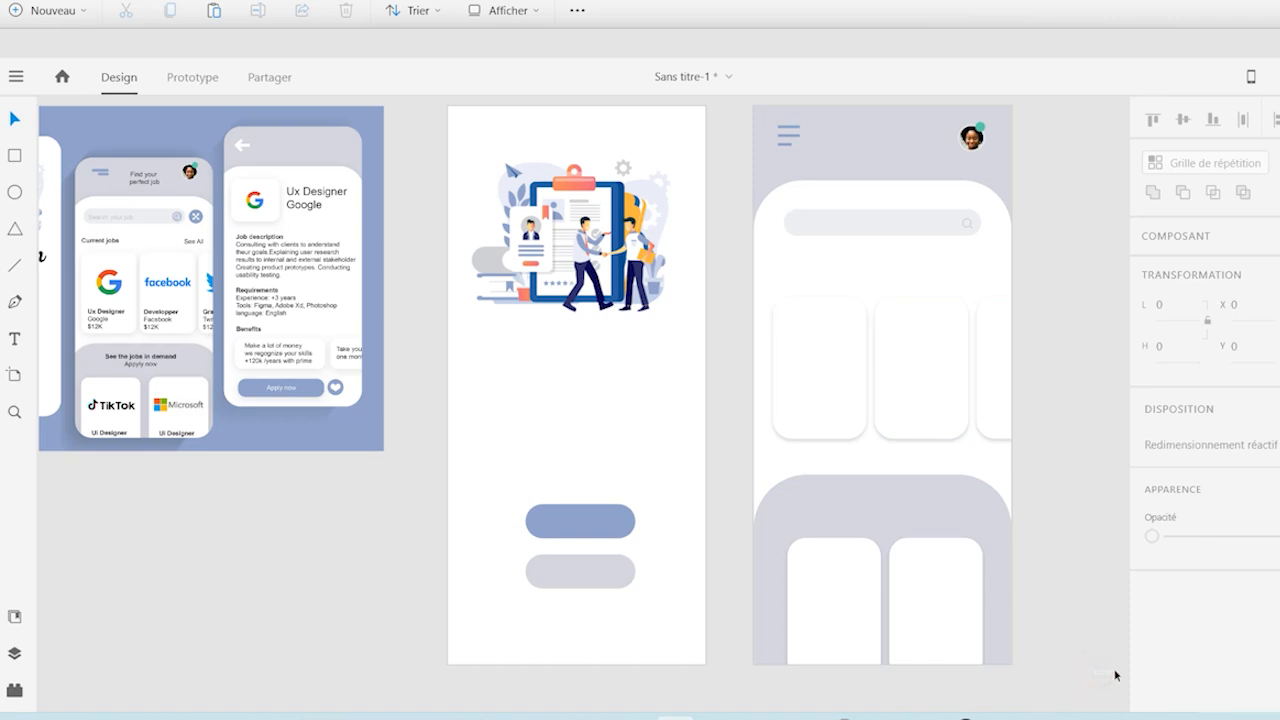
Step: Duplicate the iPhone X, XS, 11 Pro – 2 artboard and place the copy beside it at X 856, Y -218
scroll(1112, 670, right, 4)
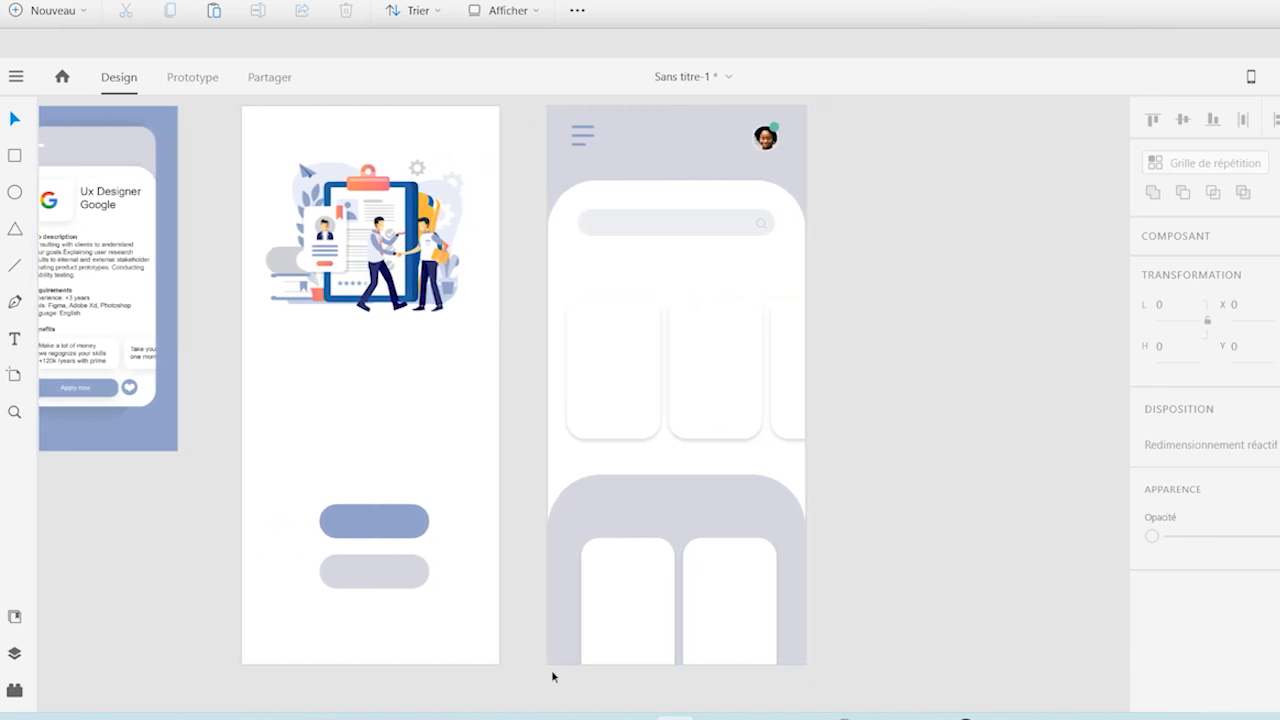
scroll(55, 695, left, 1)
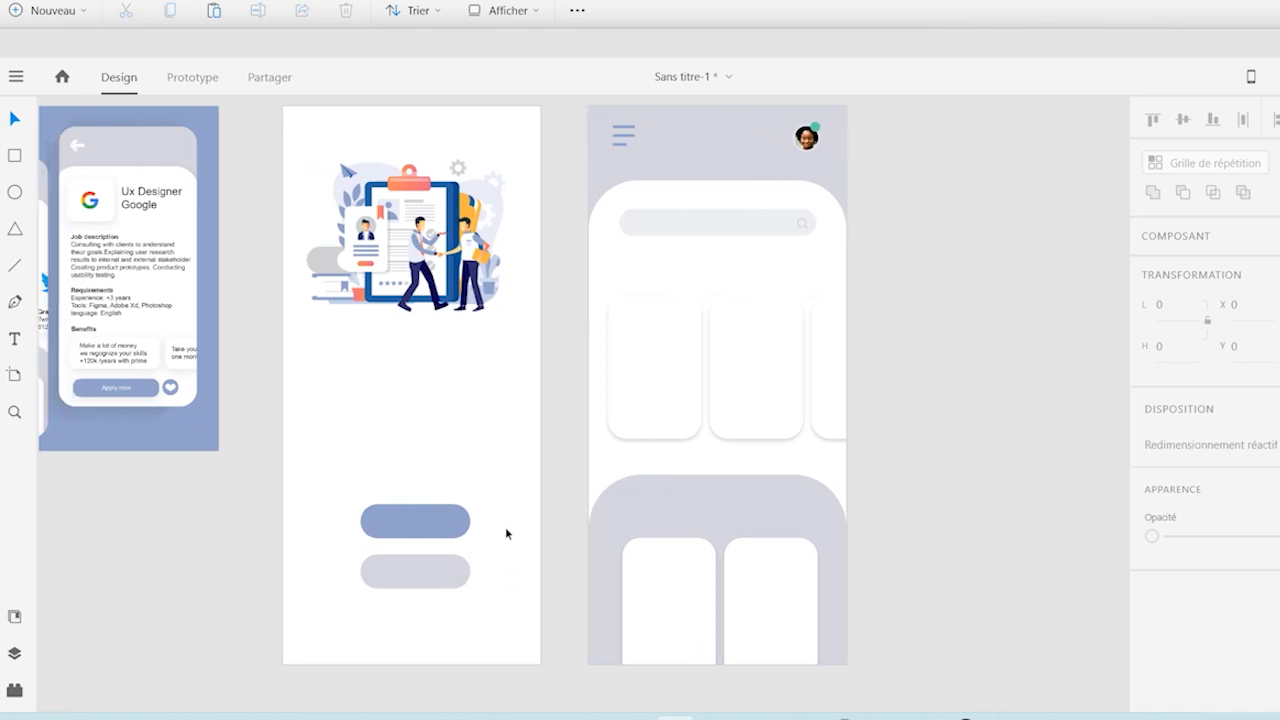
click(691, 157)
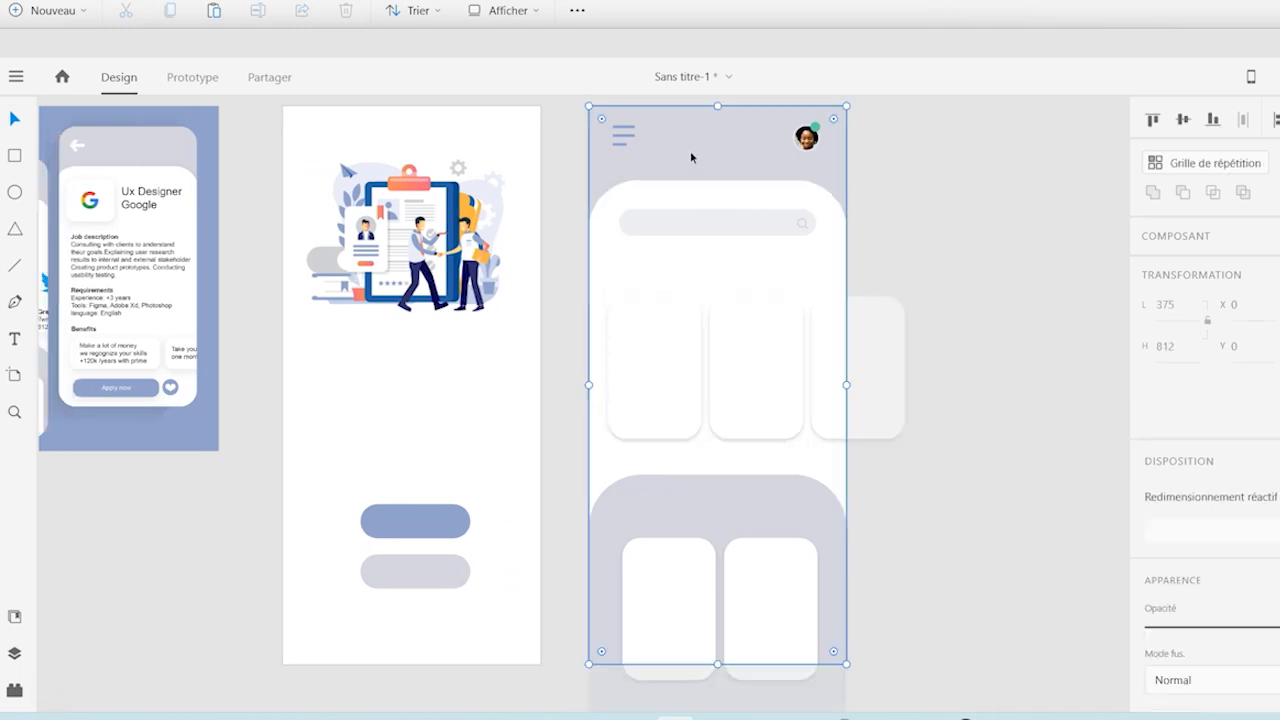
click(1046, 121)
scroll(1033, 117, up, 1)
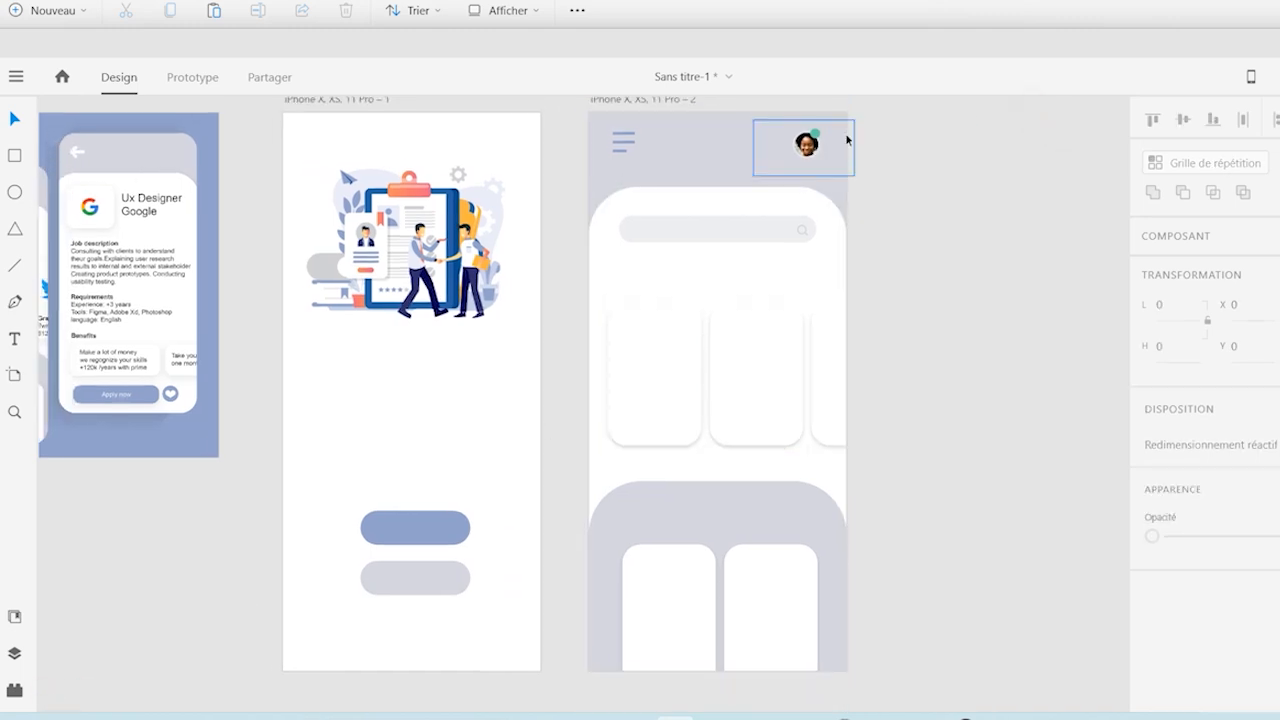
click(995, 118)
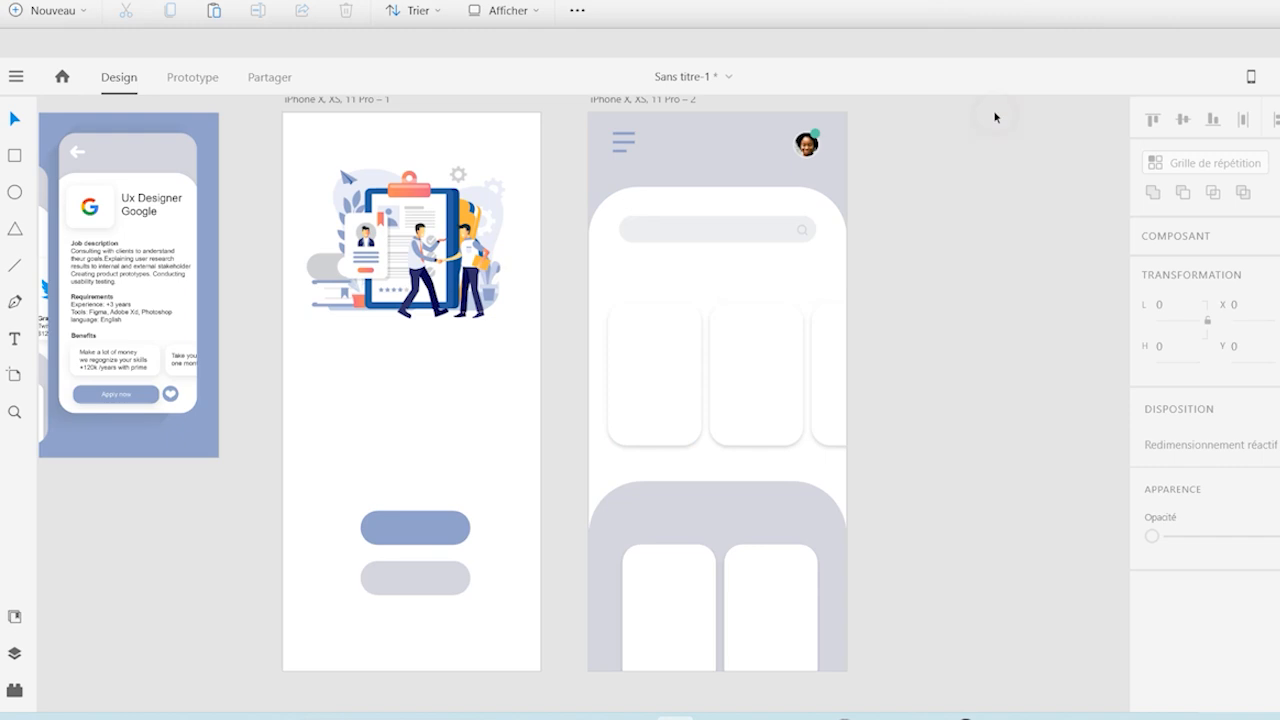
click(676, 106)
drag(673, 100, 975, 259)
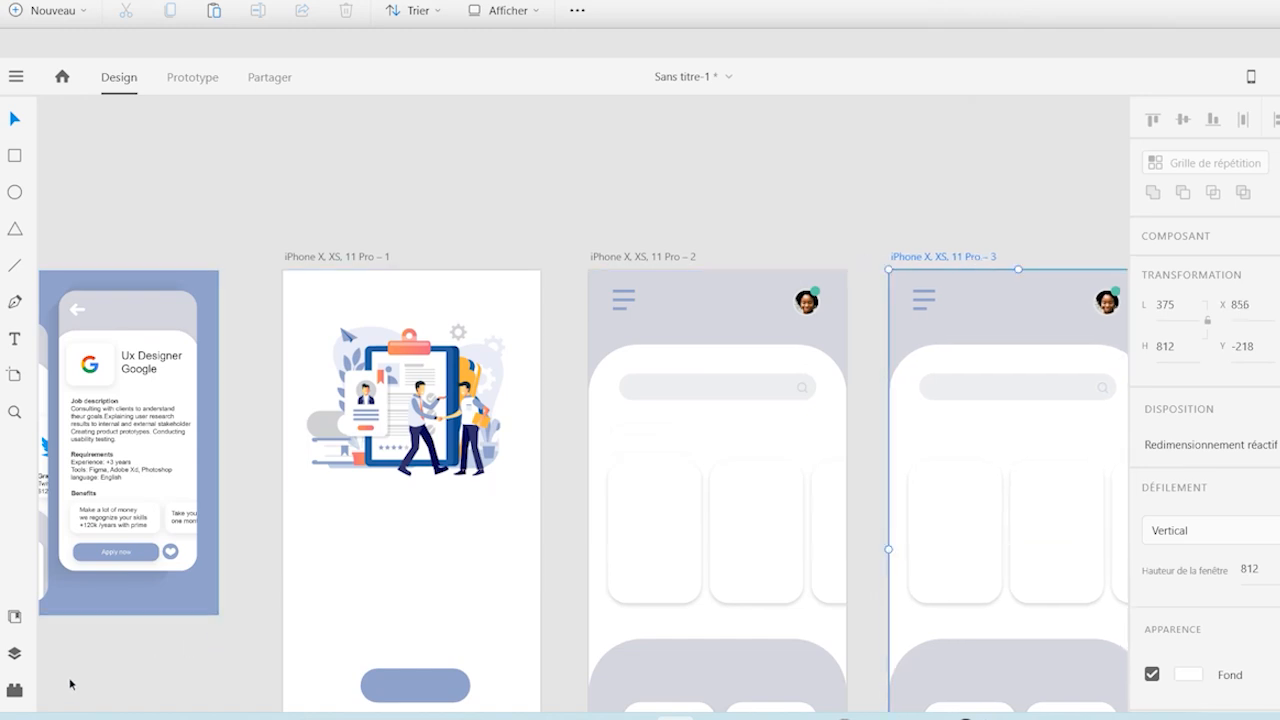
Step: Move the reference mockup image to the right of the third artboard at X 1396, Y -125
drag(149, 484, 1006, 156)
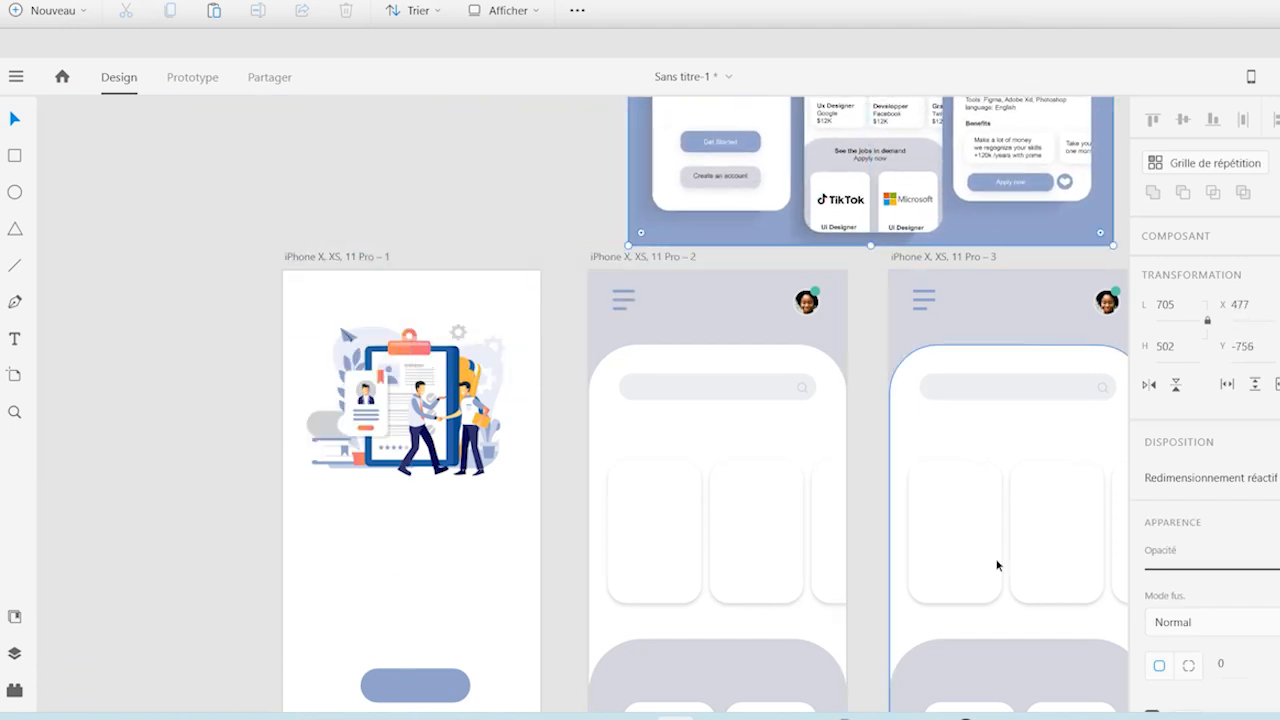
click(868, 688)
scroll(867, 707, down, 3)
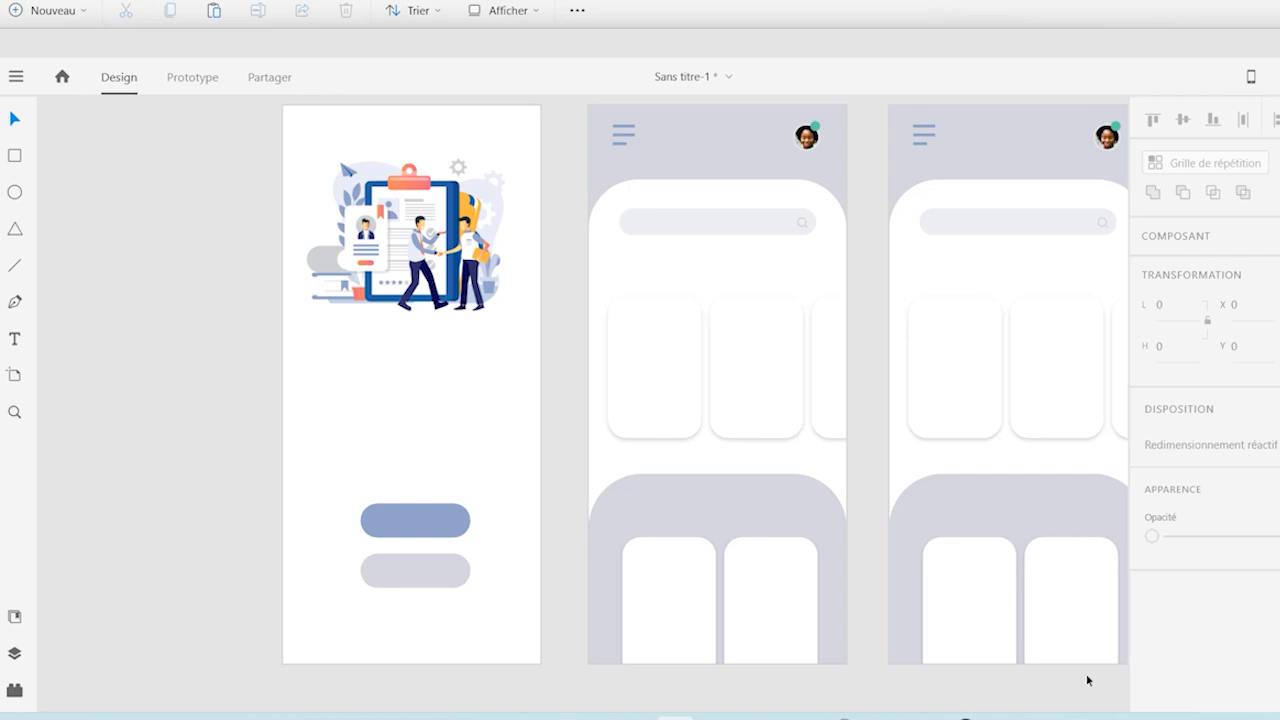
scroll(1118, 675, right, 4)
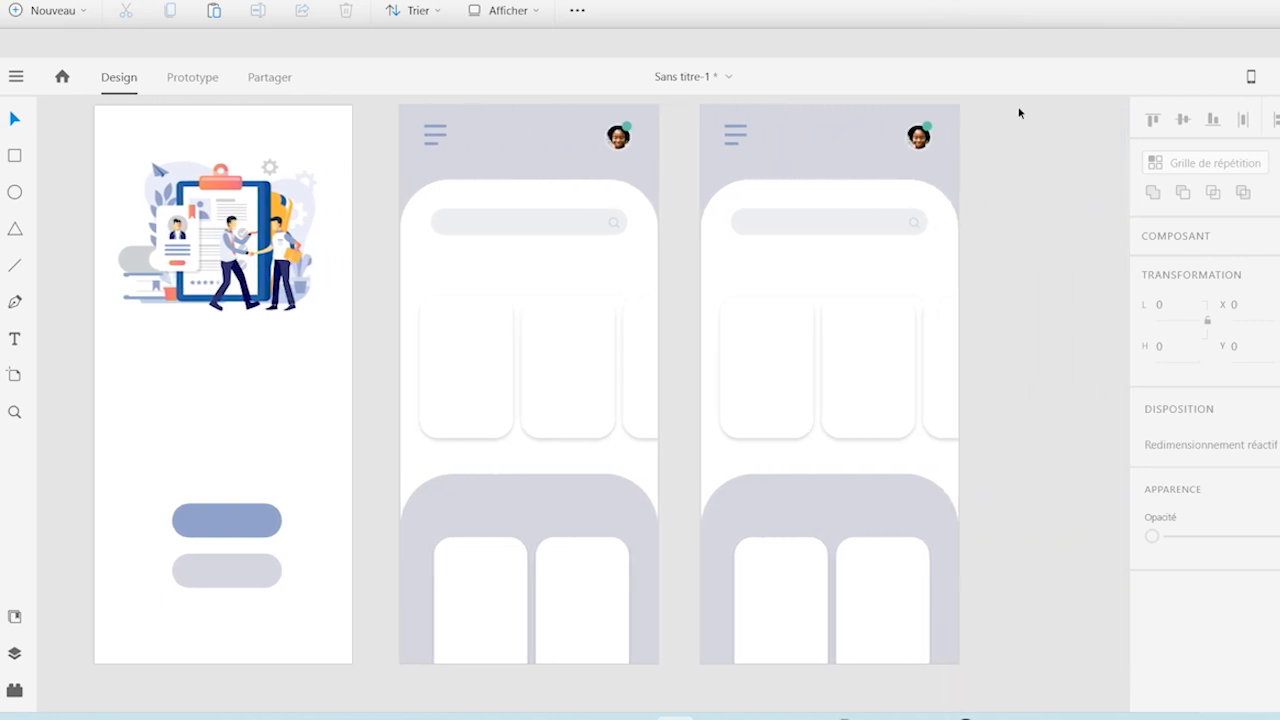
scroll(1019, 113, up, 1)
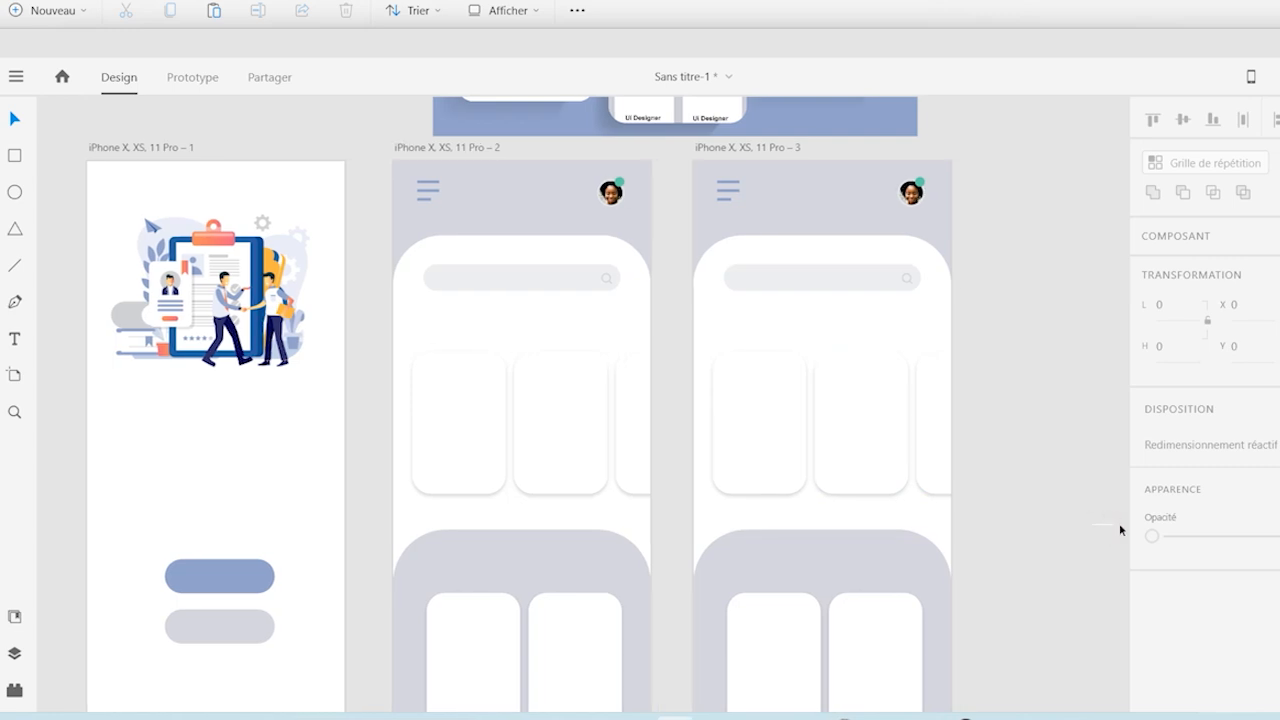
scroll(1120, 528, right, 4)
scroll(1126, 530, right, 1)
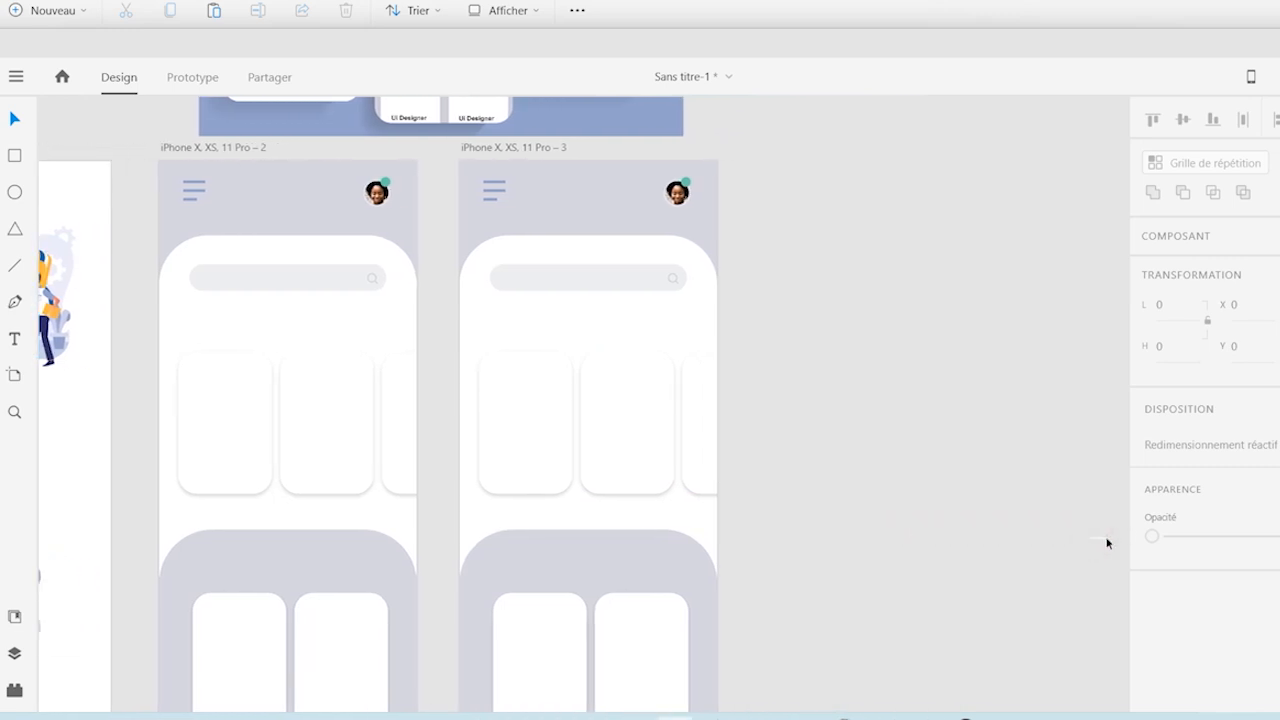
scroll(1117, 541, right, 1)
scroll(1068, 697, down, 2)
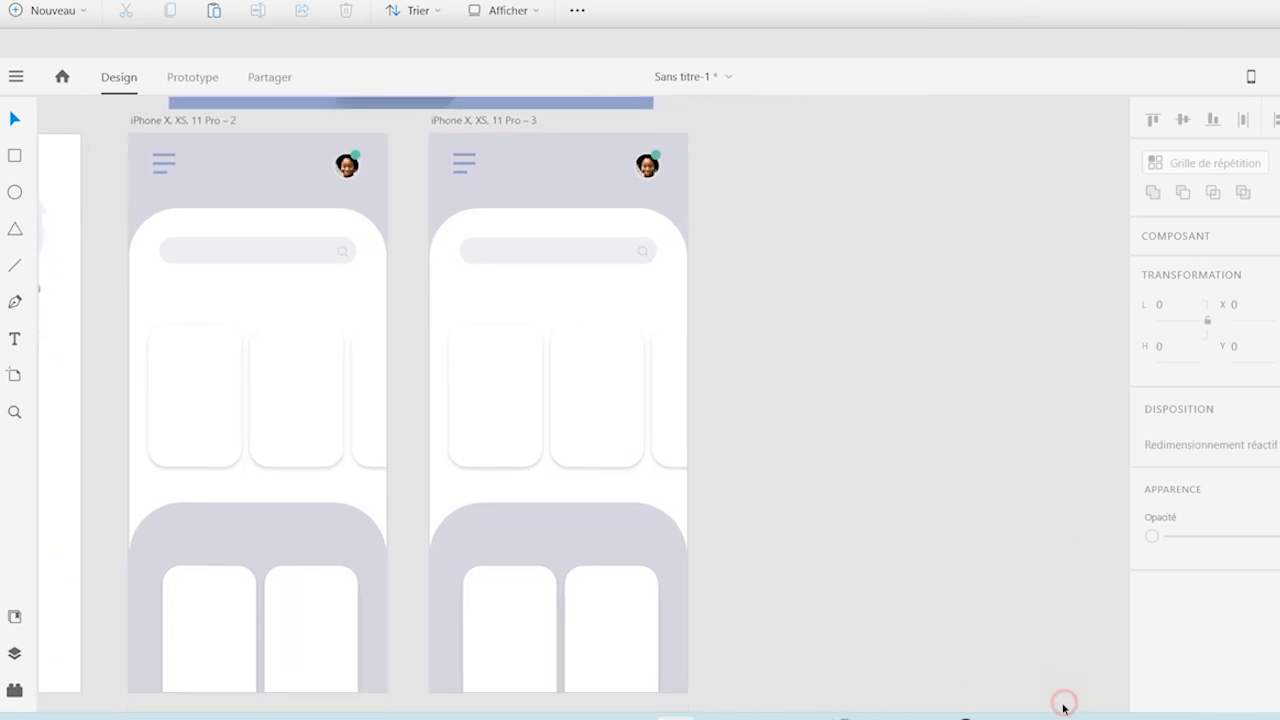
scroll(1042, 117, up, 2)
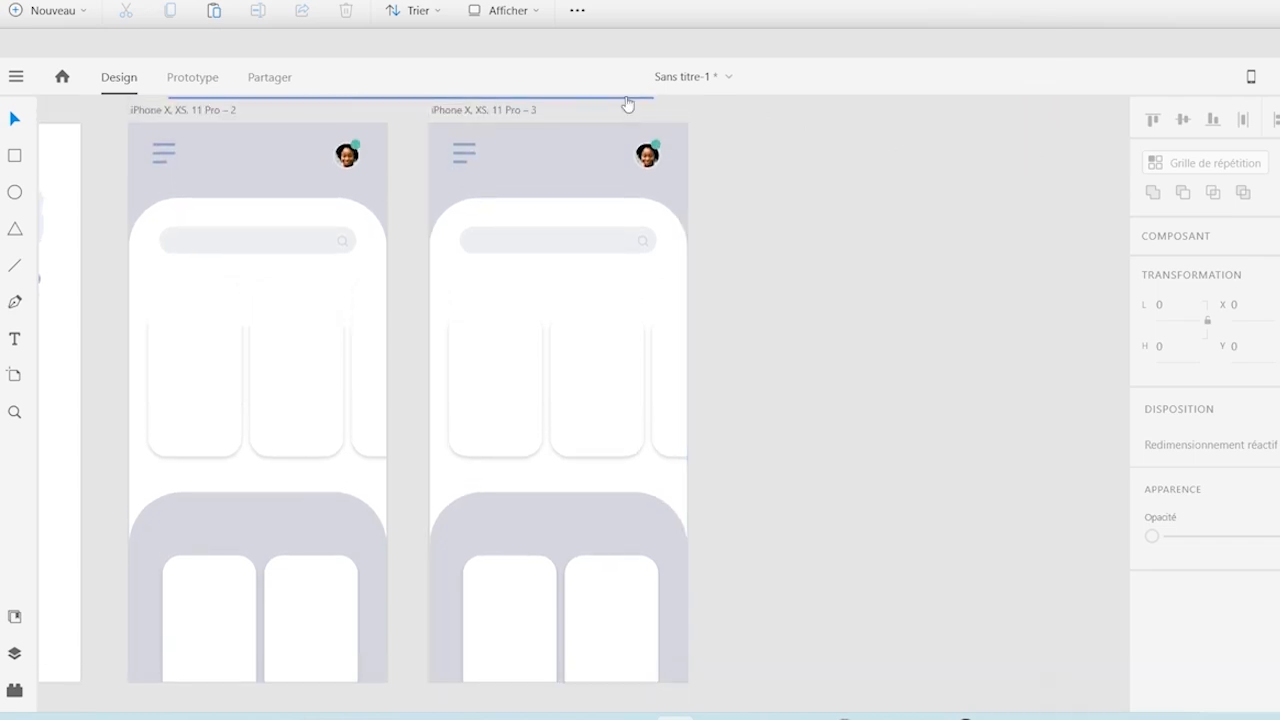
drag(629, 101, 1034, 570)
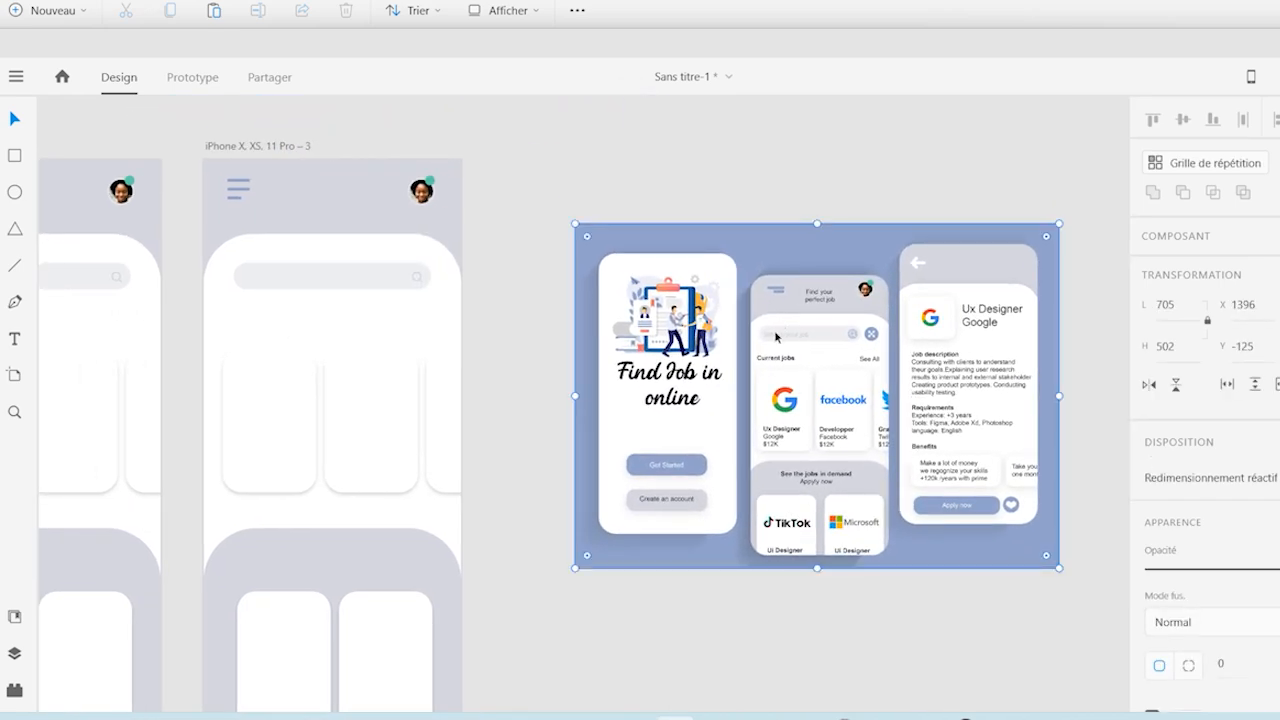
click(868, 692)
scroll(866, 696, down, 2)
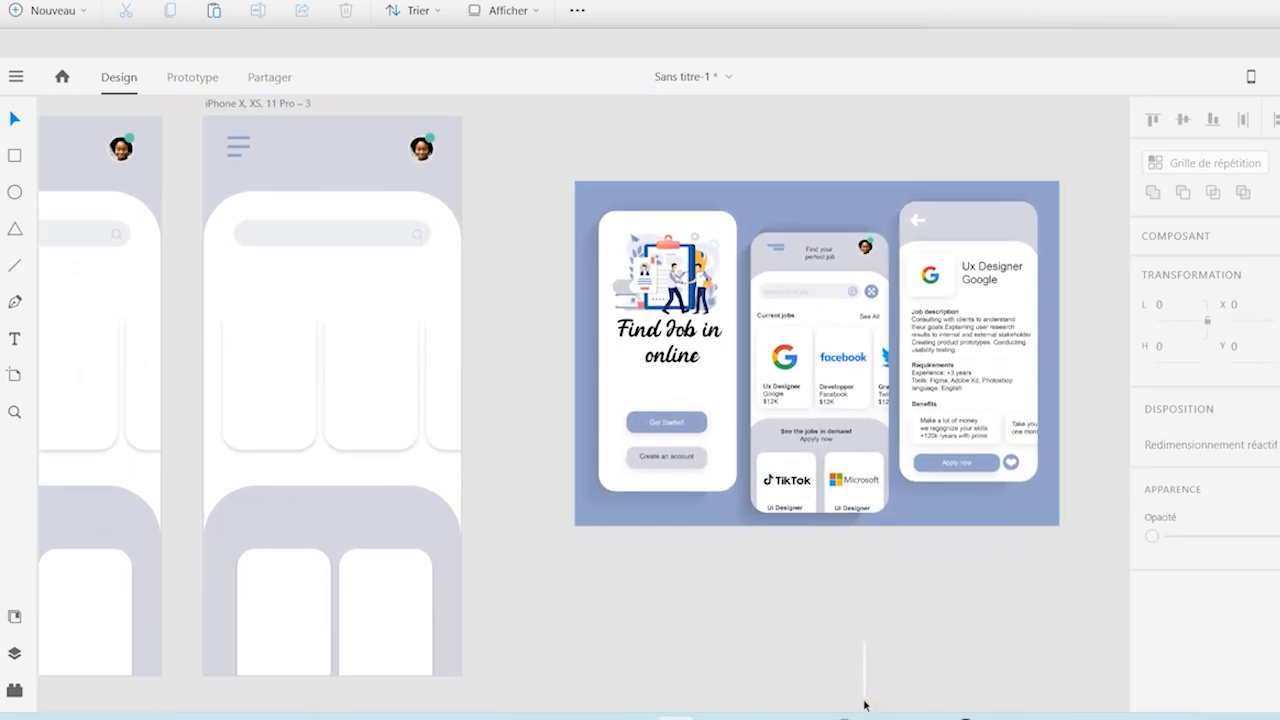
Step: Delete the menu icon, the search bar and the magnifier icon from the third artboard
scroll(634, 112, up, 1)
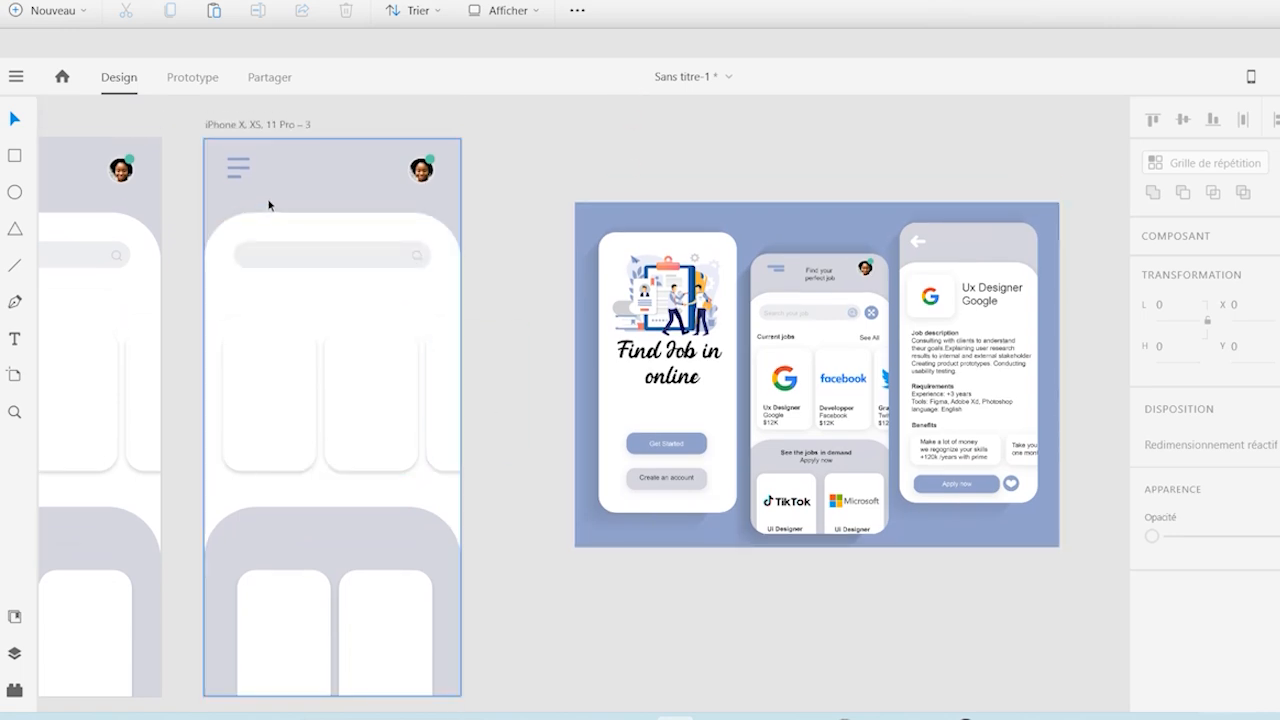
click(241, 169)
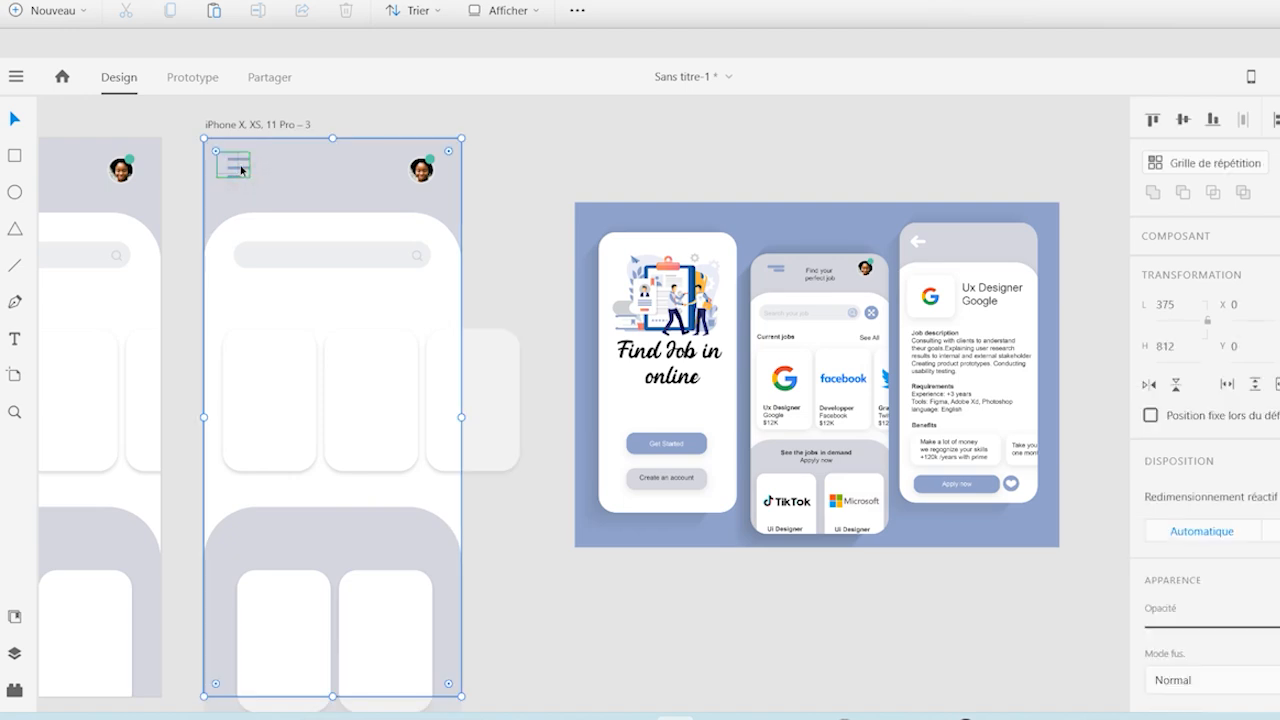
click(241, 171)
key(Delete)
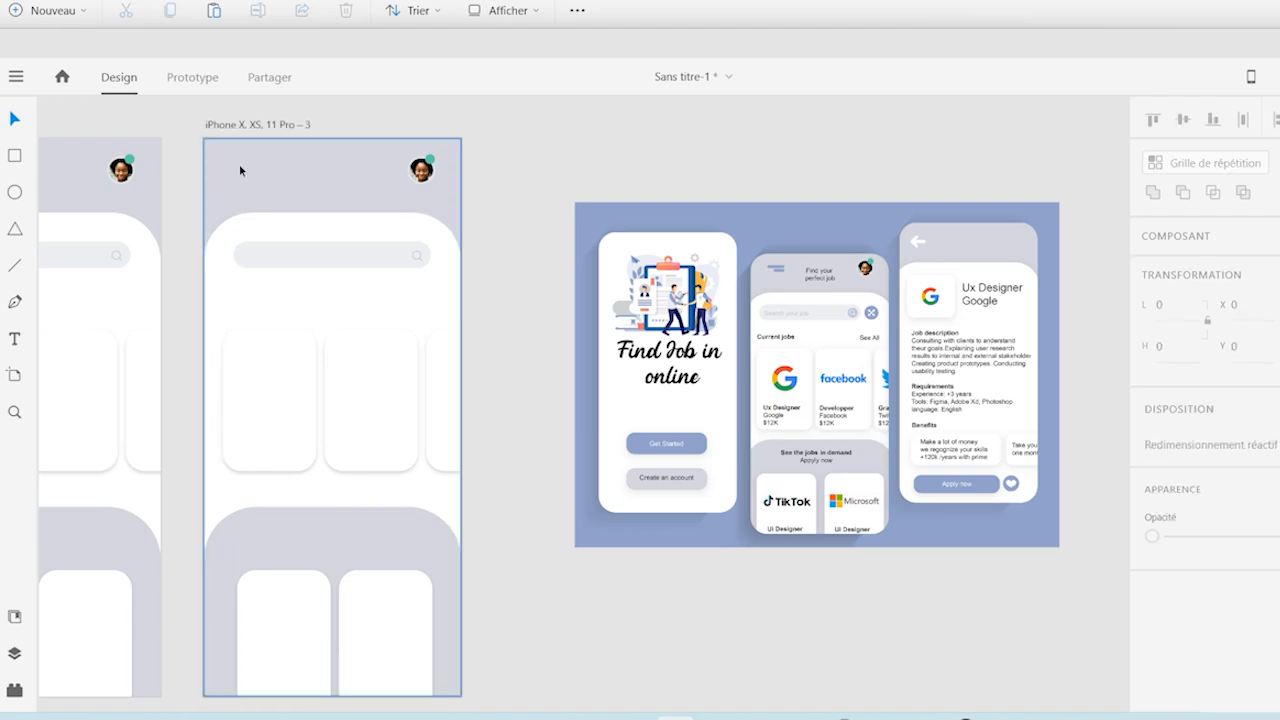
click(386, 258)
key(Delete)
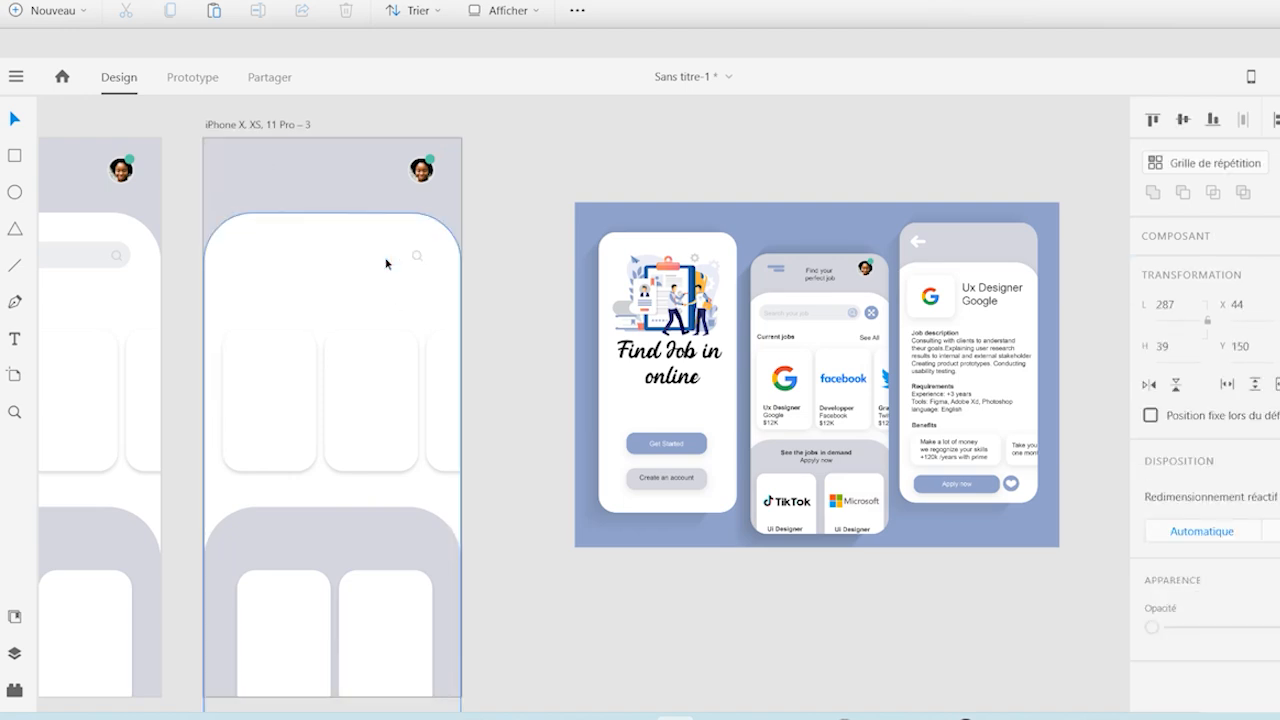
click(418, 258)
key(Delete)
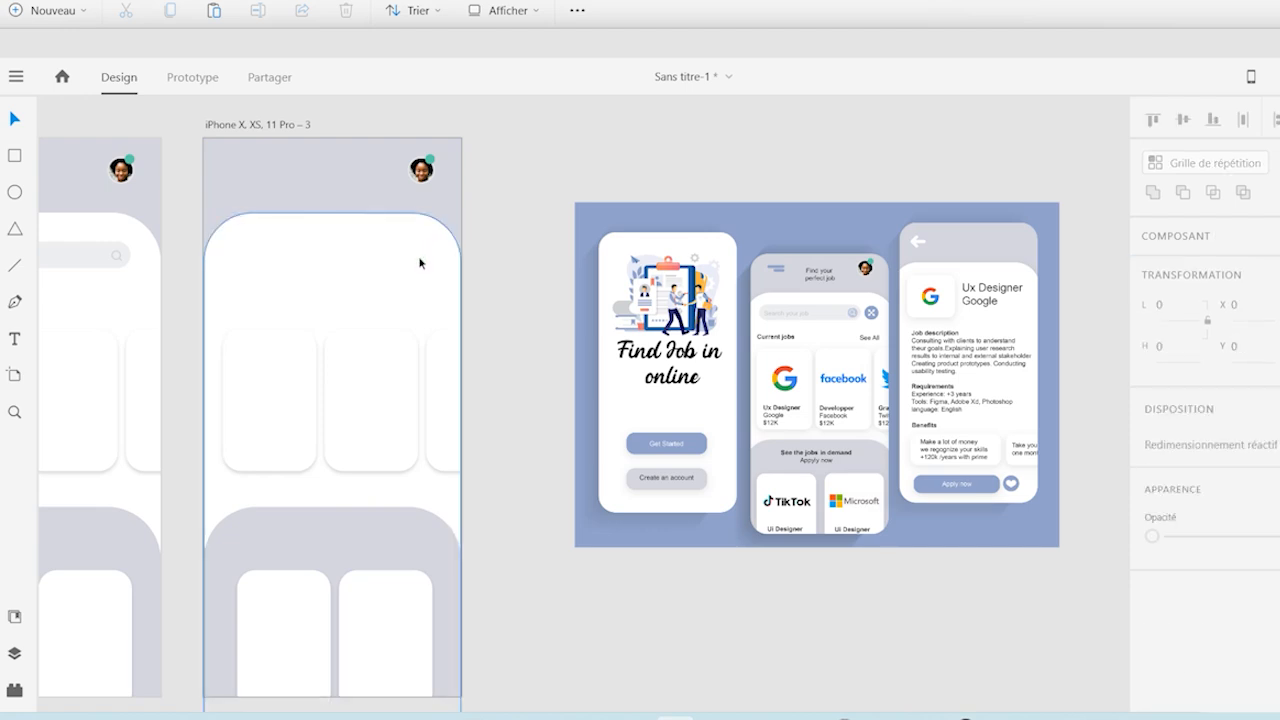
Step: Delete the upper card grid, the grey lower panel and the lower card grid from the third artboard
click(372, 409)
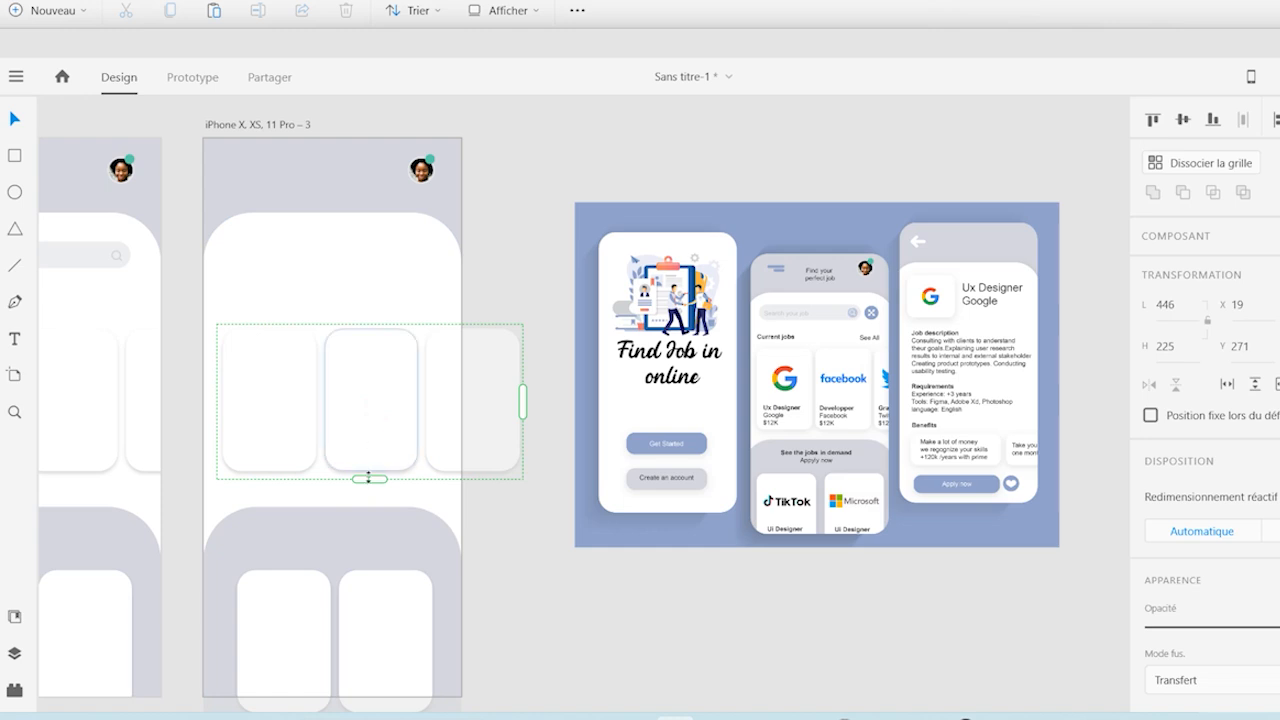
click(366, 440)
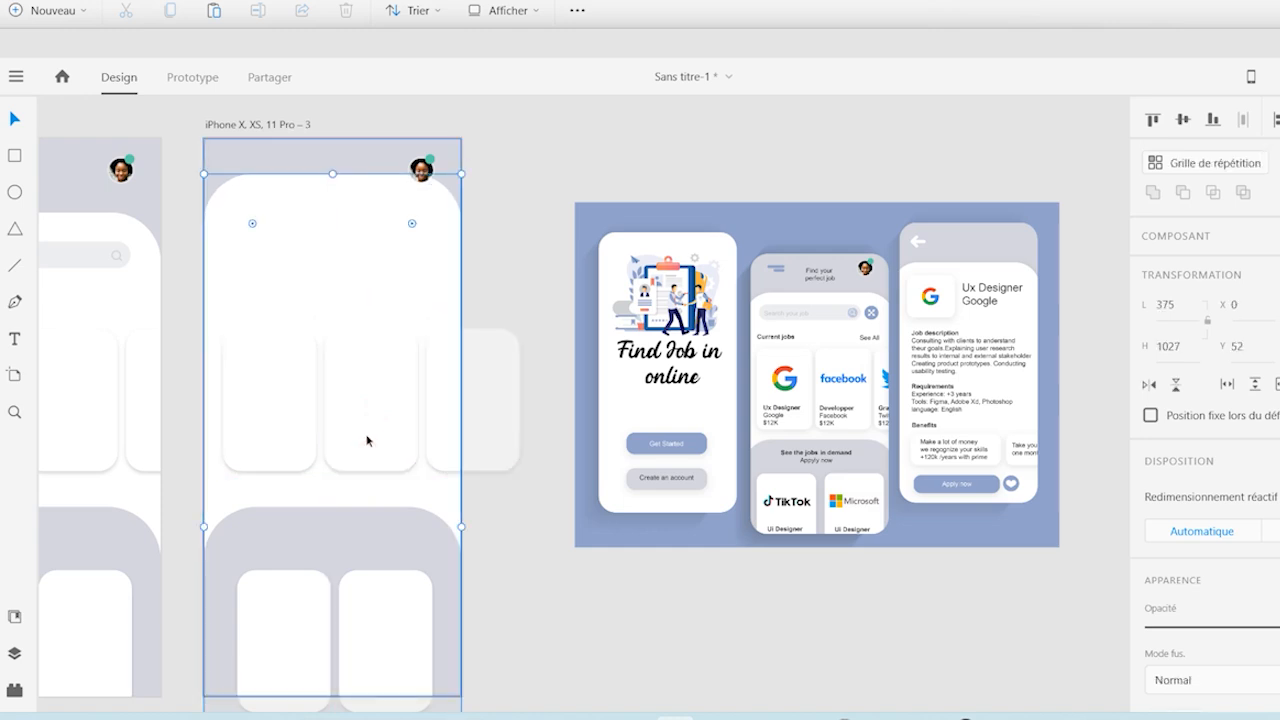
key(ctrl+z)
click(408, 446)
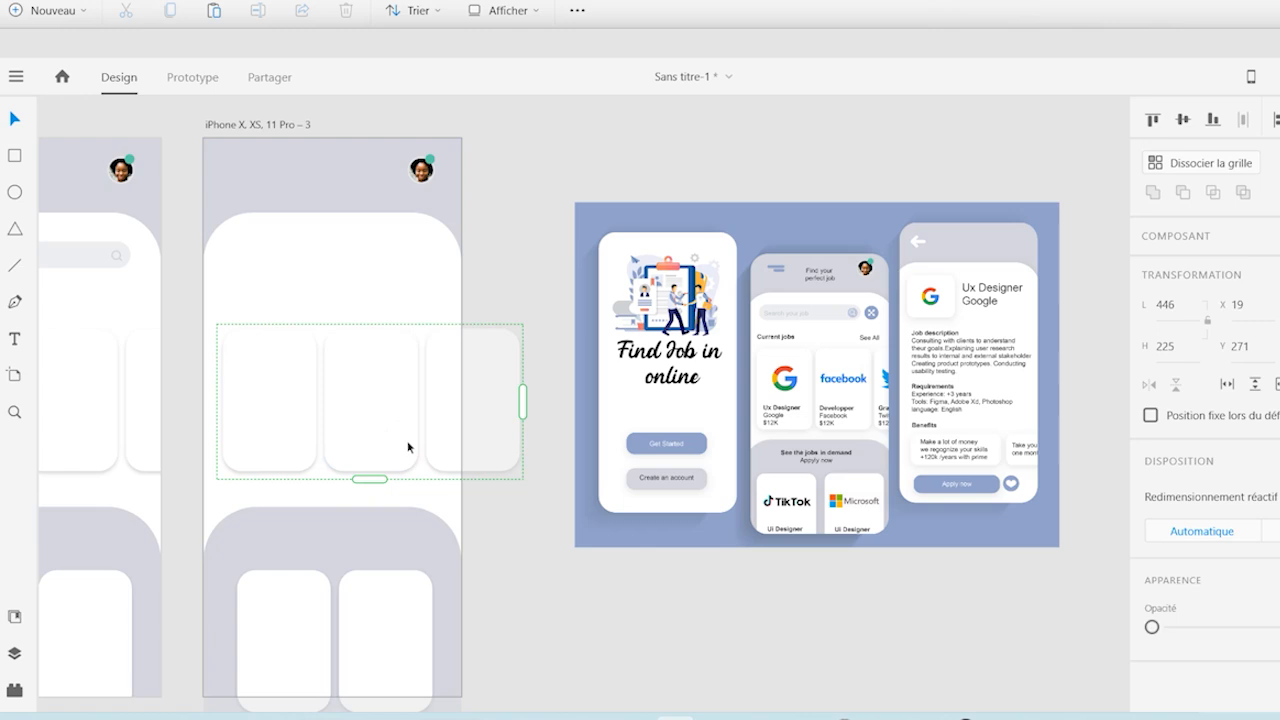
key(Delete)
click(398, 533)
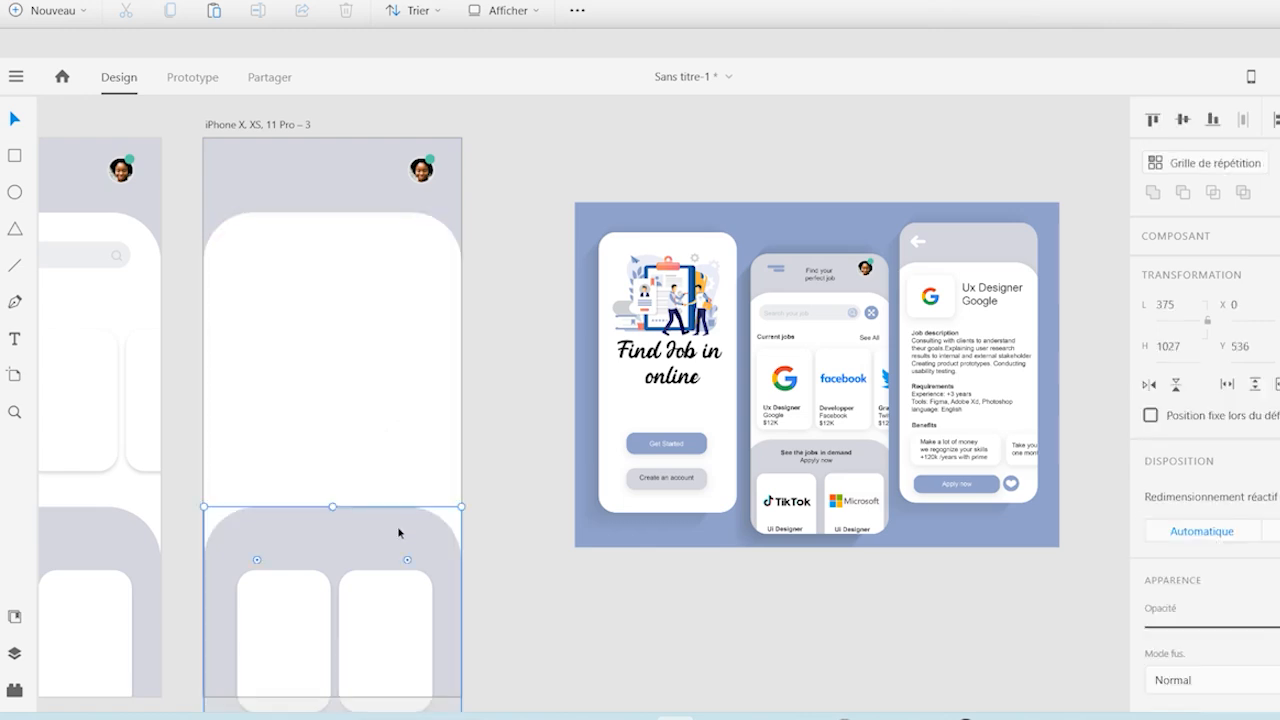
key(Delete)
click(395, 612)
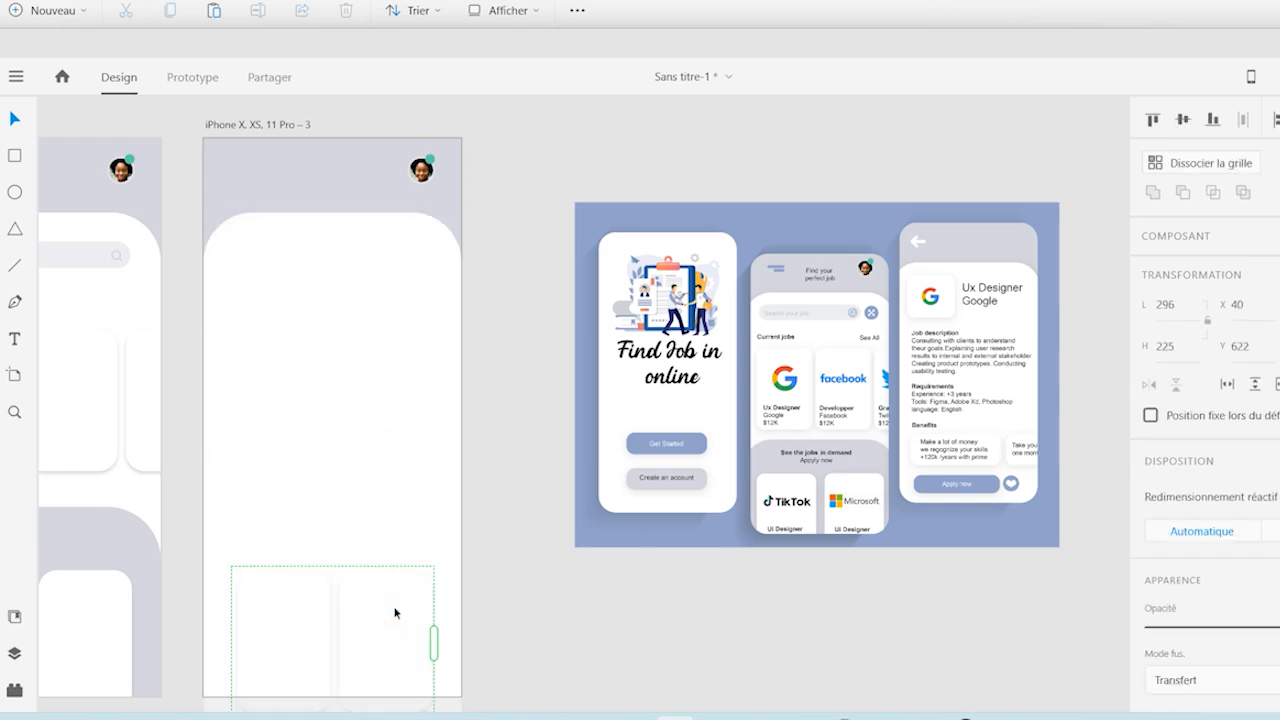
key(Delete)
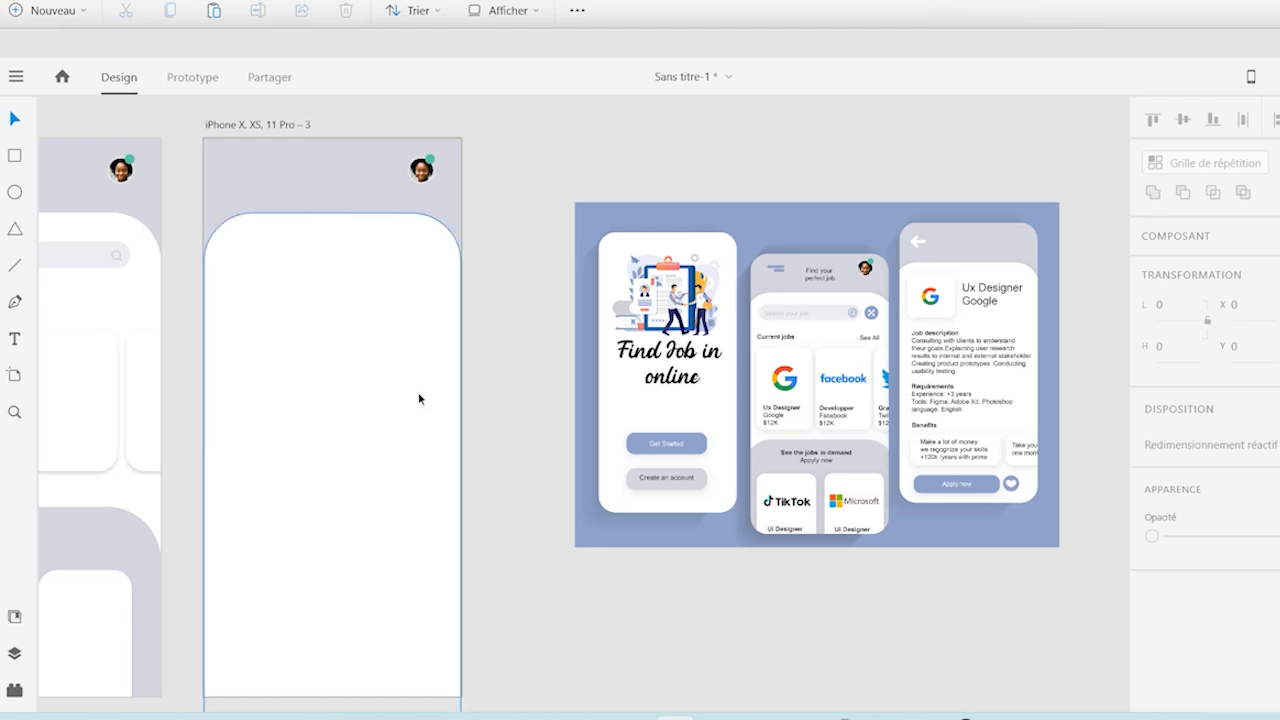
Step: Draw a white rounded card about 140 × 116 with corner radius 26, a shadow and no border
click(14, 155)
drag(503, 596, 599, 676)
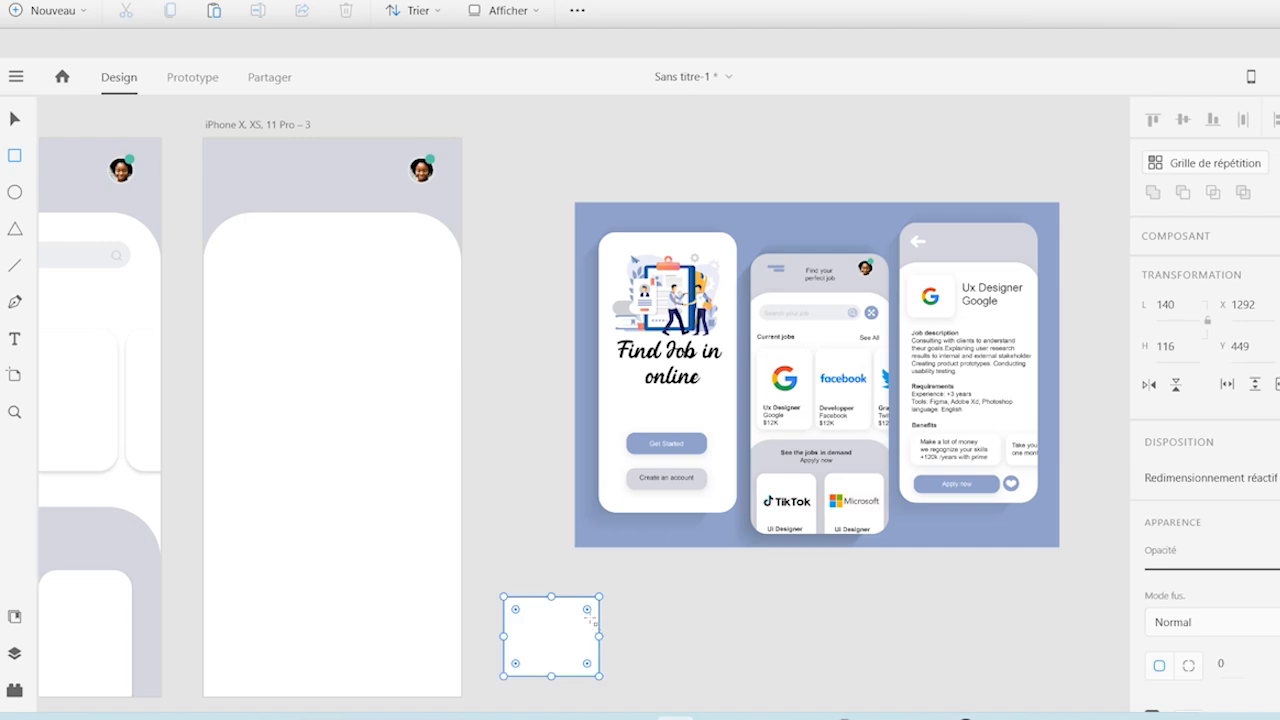
mouse_move(588, 612)
mouse_down()
mouse_move(573, 622)
mouse_move(581, 612)
mouse_up()
scroll(1205, 420, down, 3)
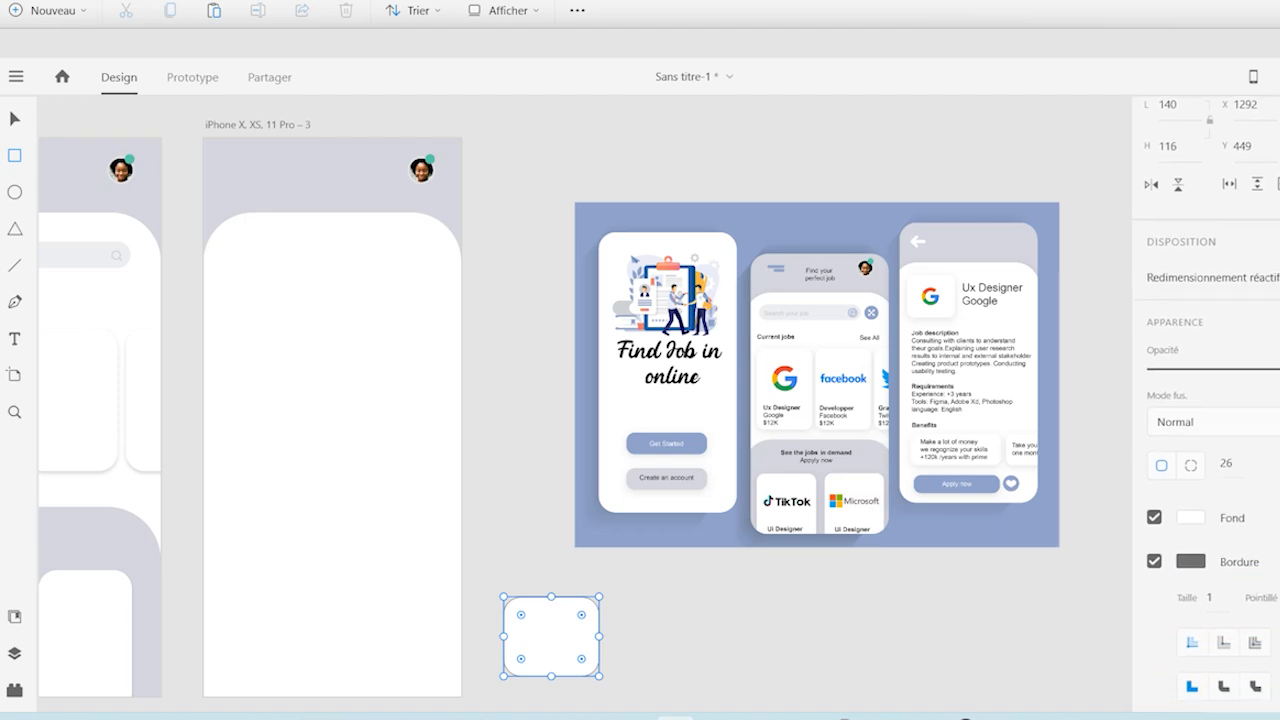
scroll(1205, 400, down, 1)
click(1154, 654)
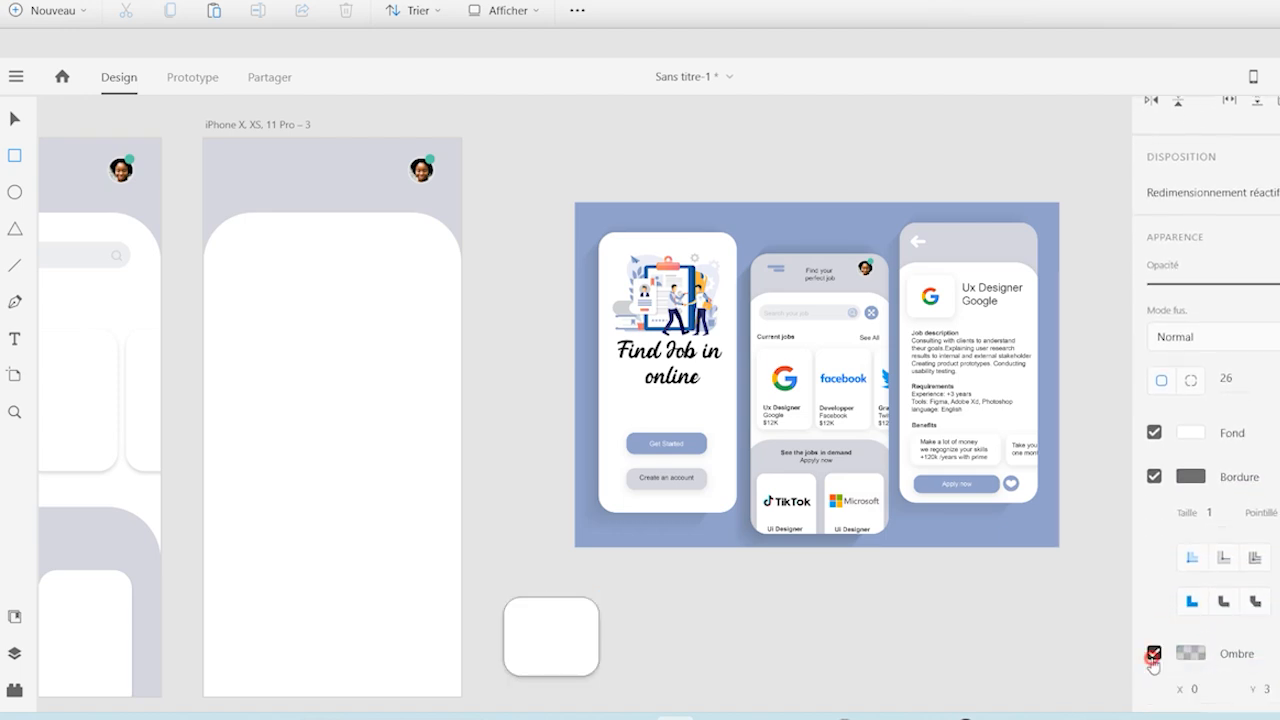
click(1154, 478)
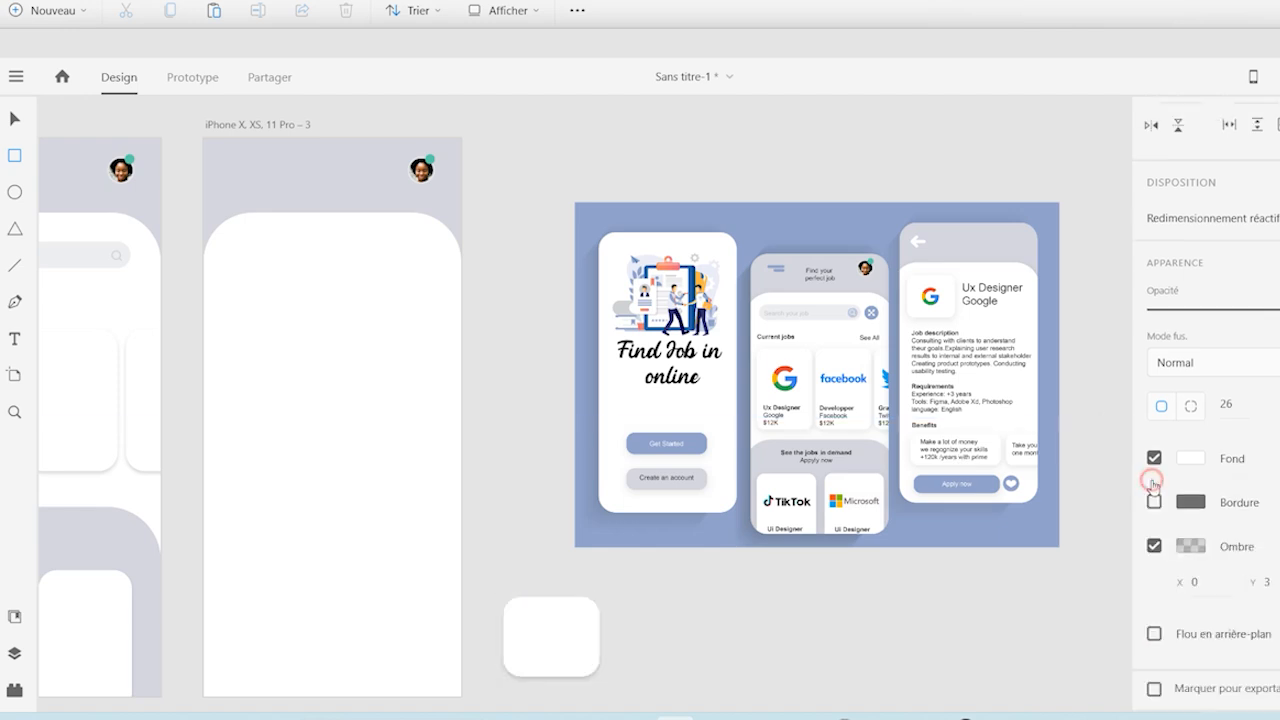
Step: Place the card near the white panel's upper-left corner on the third artboard and add a 252 × 106 copy at X 30, Y 612
click(15, 119)
drag(553, 630, 413, 592)
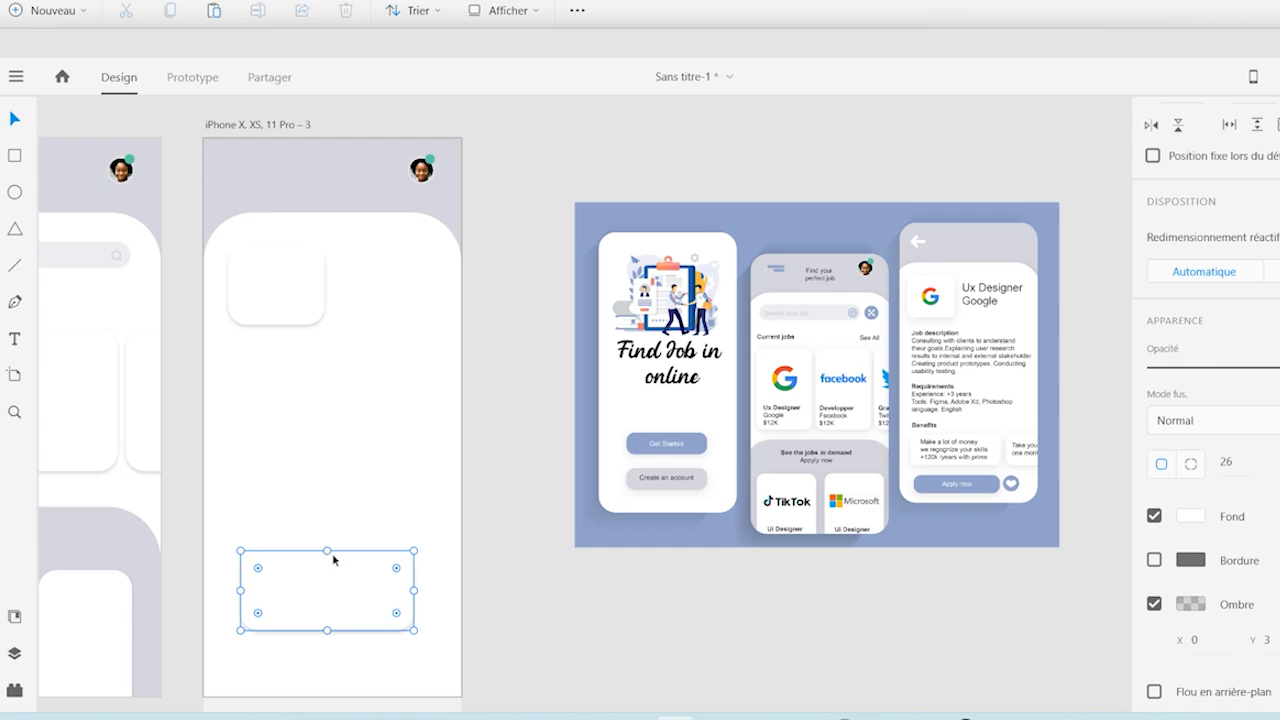
drag(327, 551, 325, 558)
mouse_move(340, 608)
mouse_down()
mouse_move(329, 617)
mouse_move(352, 593)
mouse_up()
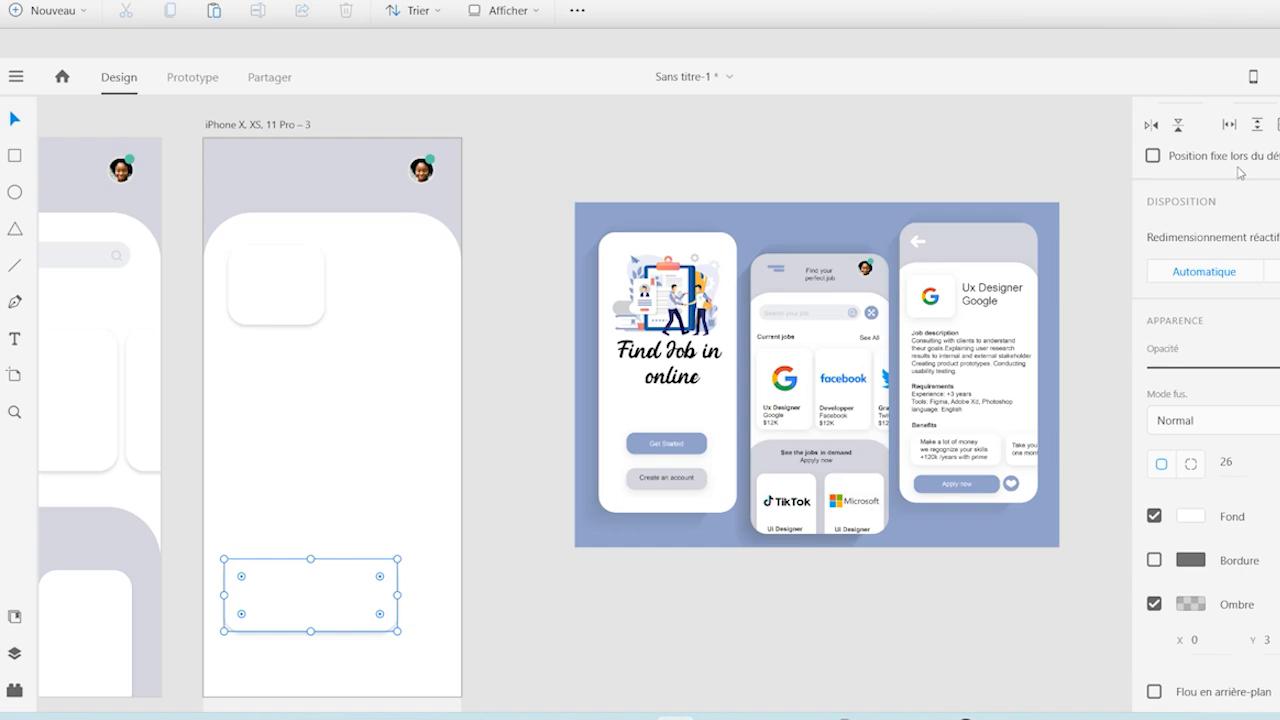
Step: Repeat the wide card horizontally as a two-card grid with a tighter gap and position the grid at X 19, Y 597
scroll(1206, 400, up, 3)
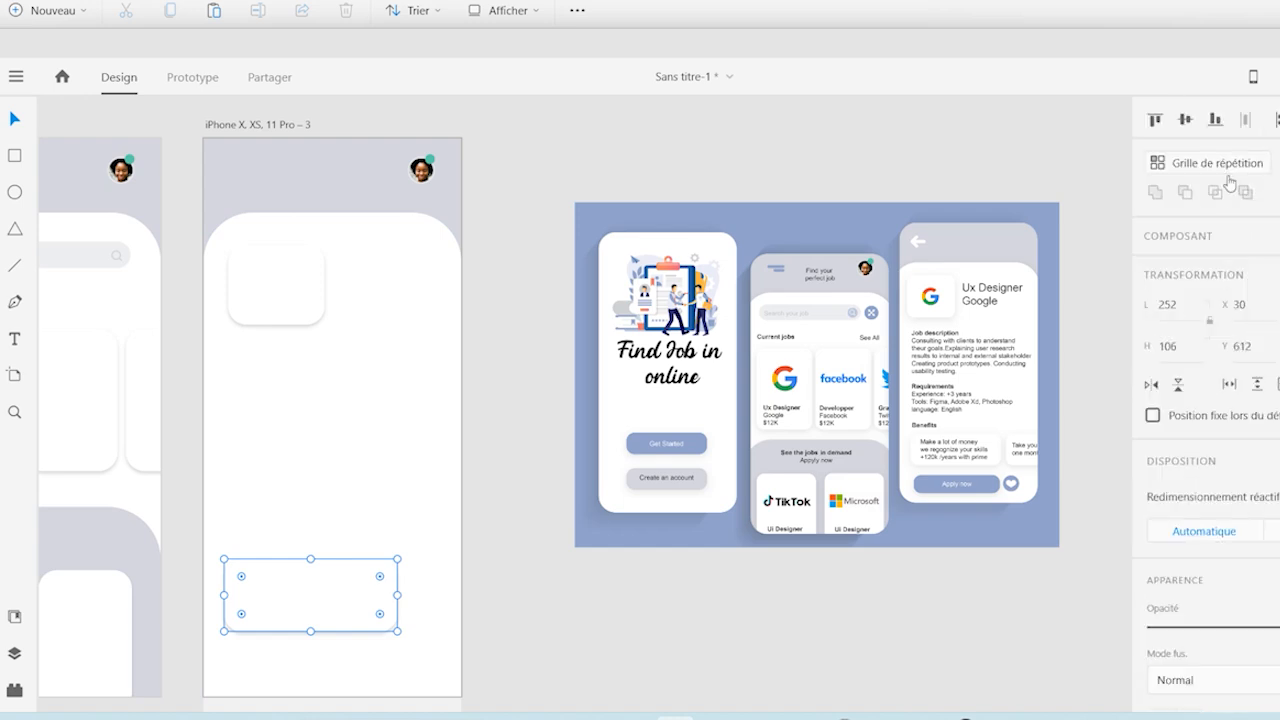
click(1209, 174)
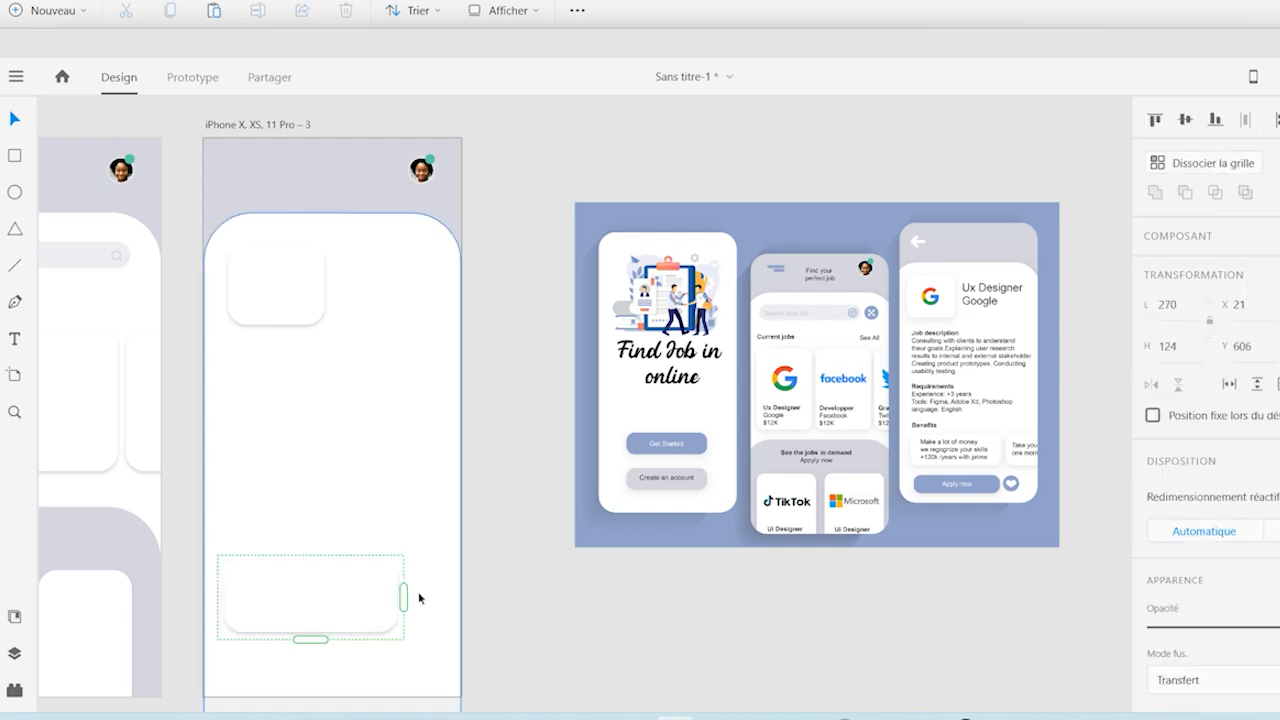
drag(406, 594, 643, 597)
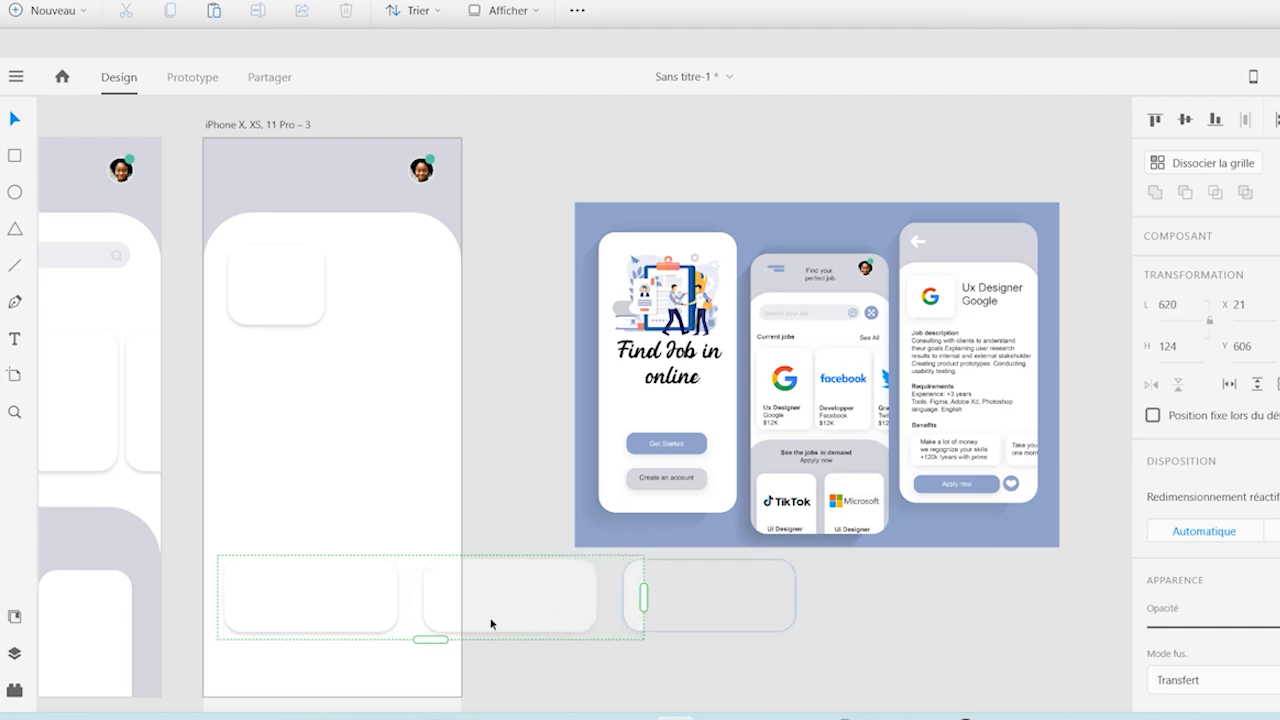
drag(643, 597, 606, 597)
drag(410, 605, 363, 609)
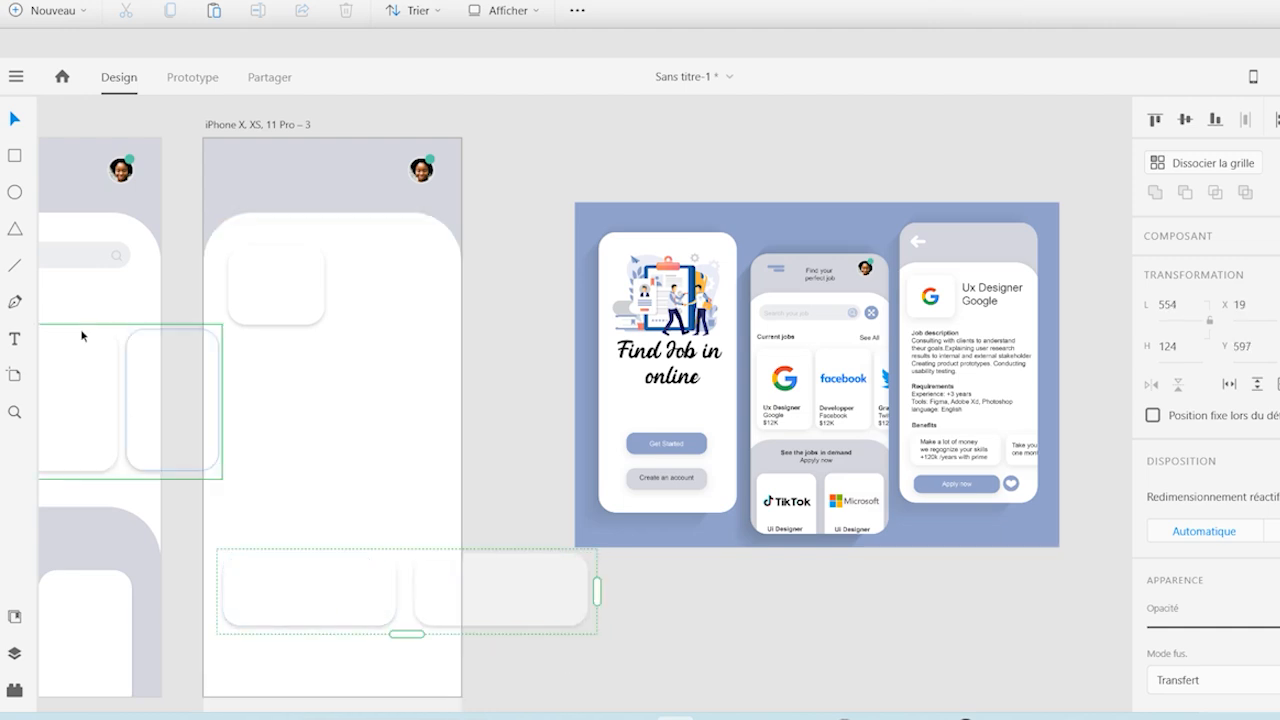
Step: Create a borderless pill button about 186 × 49 with corner radius 35, filled with the mockup's button blue, below the wide cards at Y 733
click(15, 157)
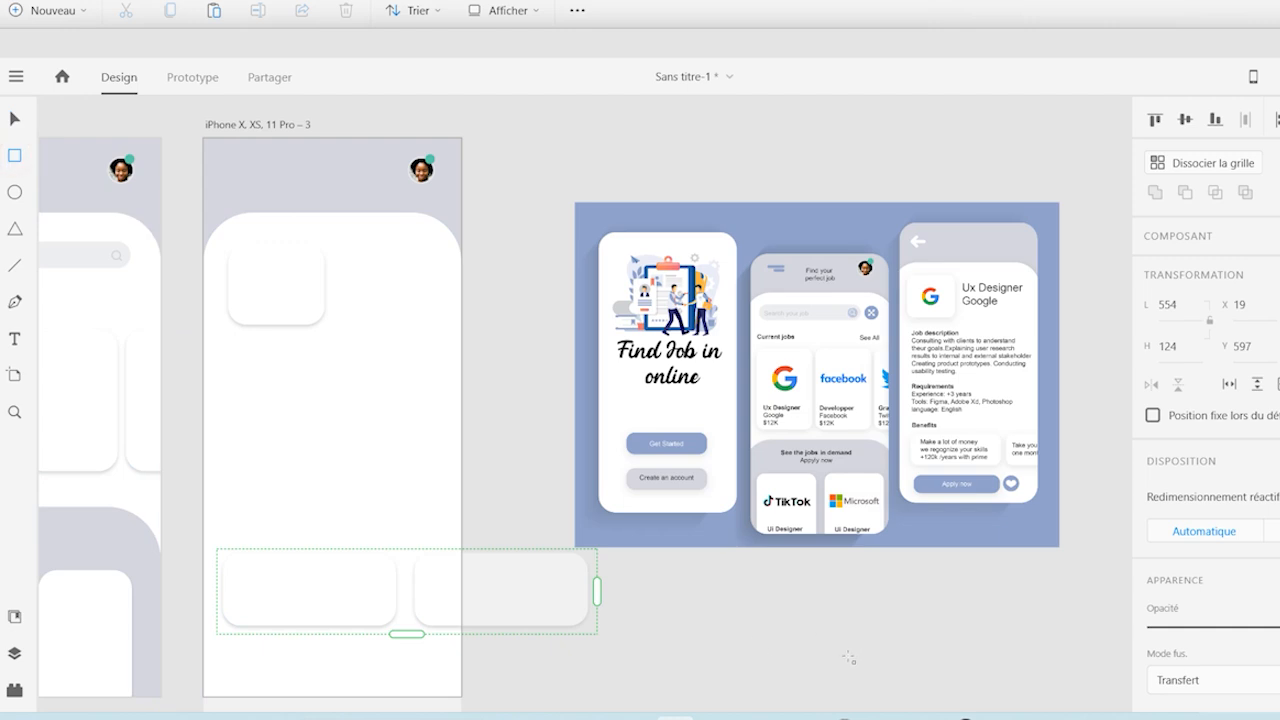
mouse_move(751, 621)
mouse_down()
mouse_move(878, 670)
mouse_move(852, 640)
mouse_move(810, 634)
mouse_up()
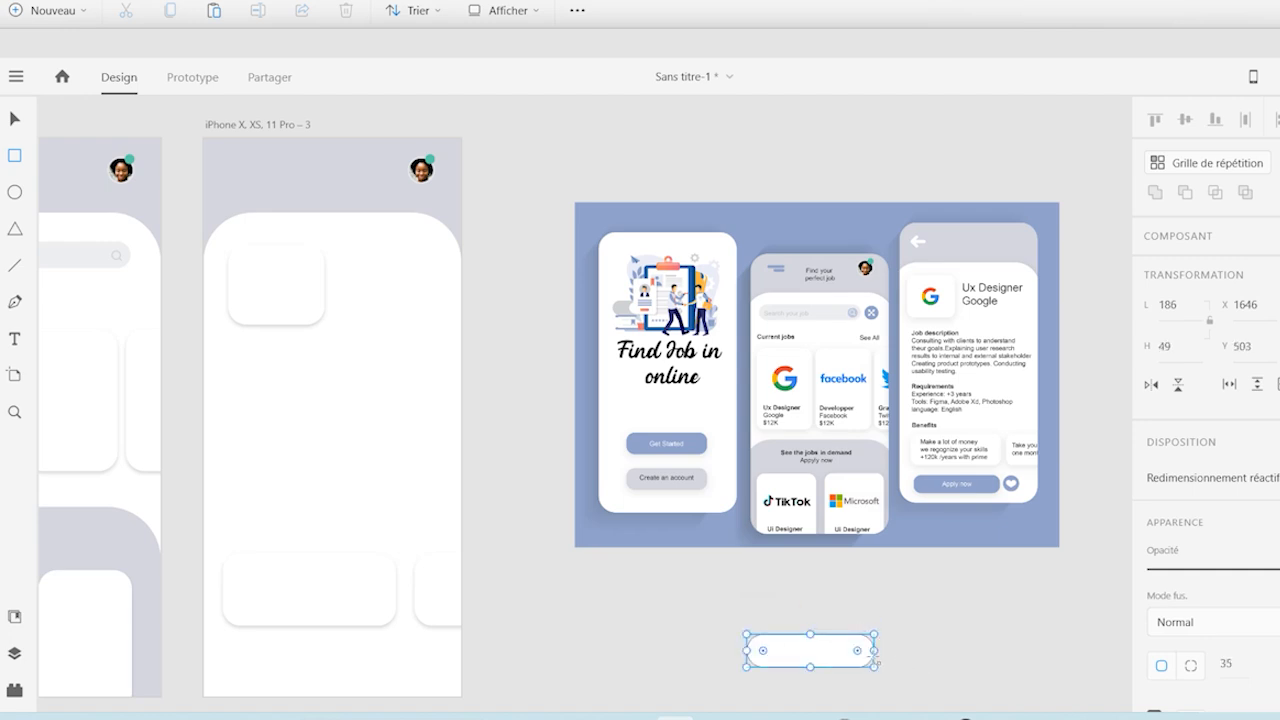
scroll(1160, 552, down, 5)
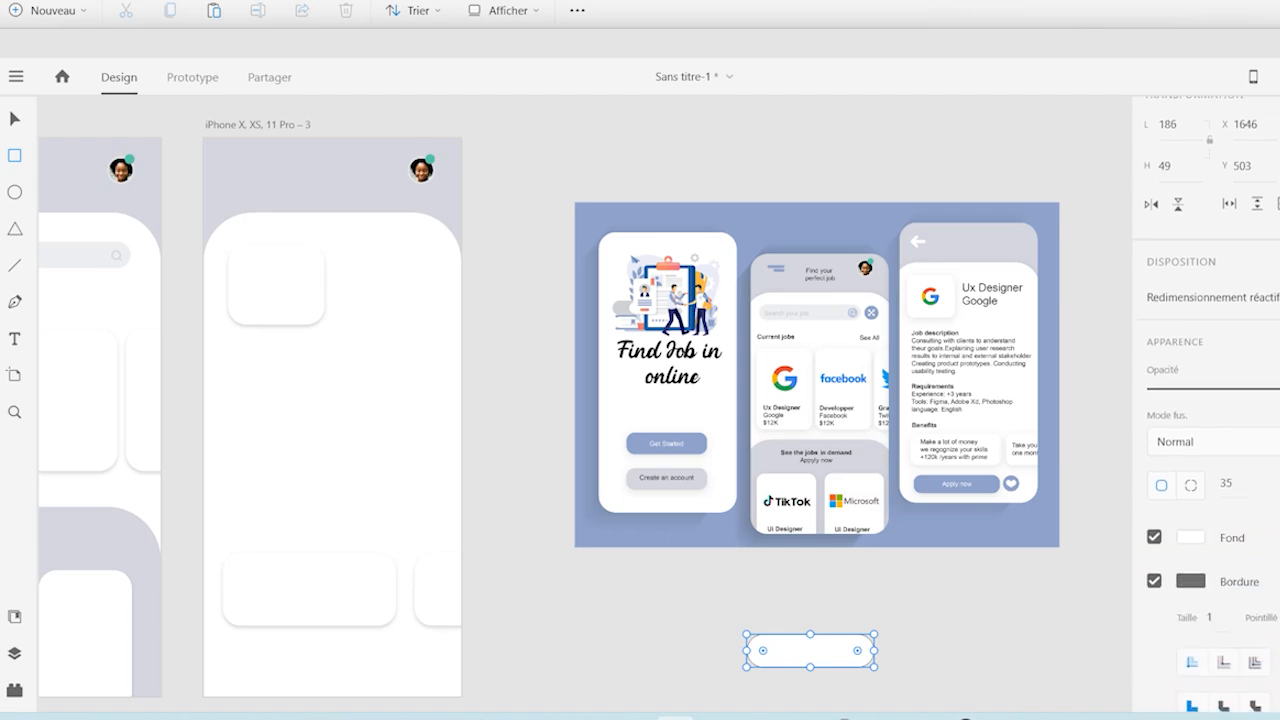
click(1154, 542)
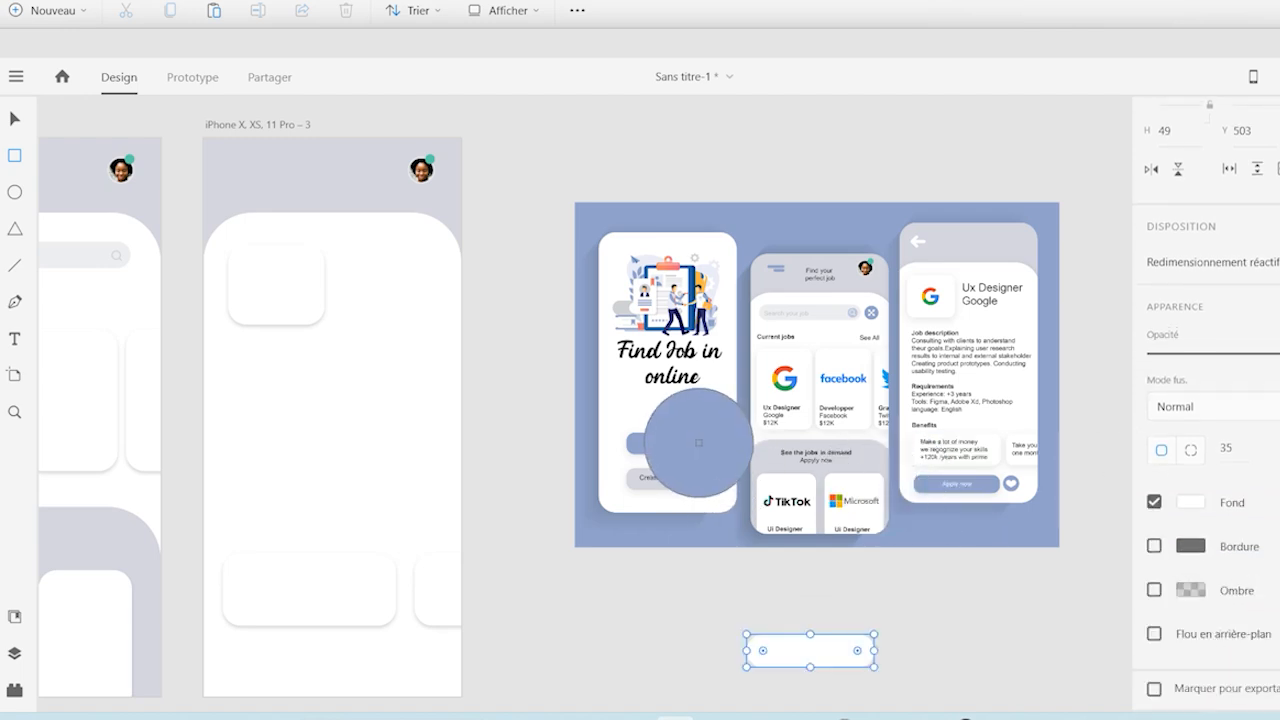
click(695, 447)
key(v)
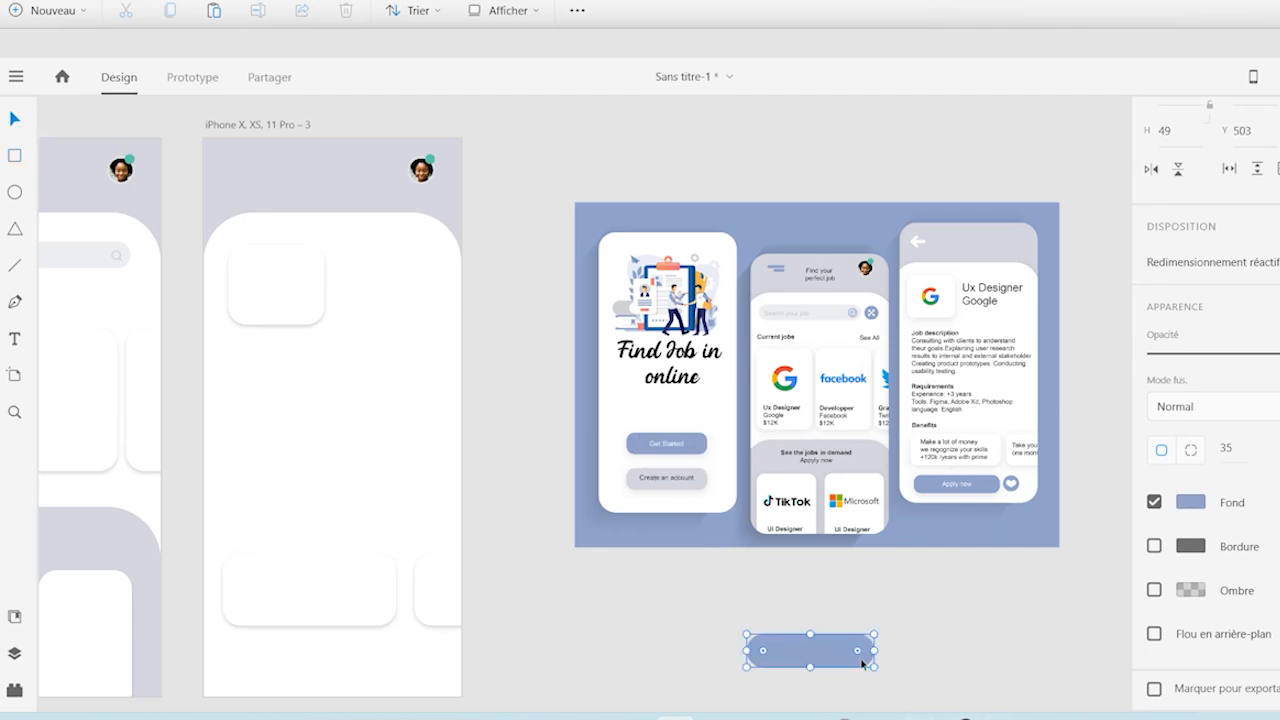
drag(851, 663, 342, 673)
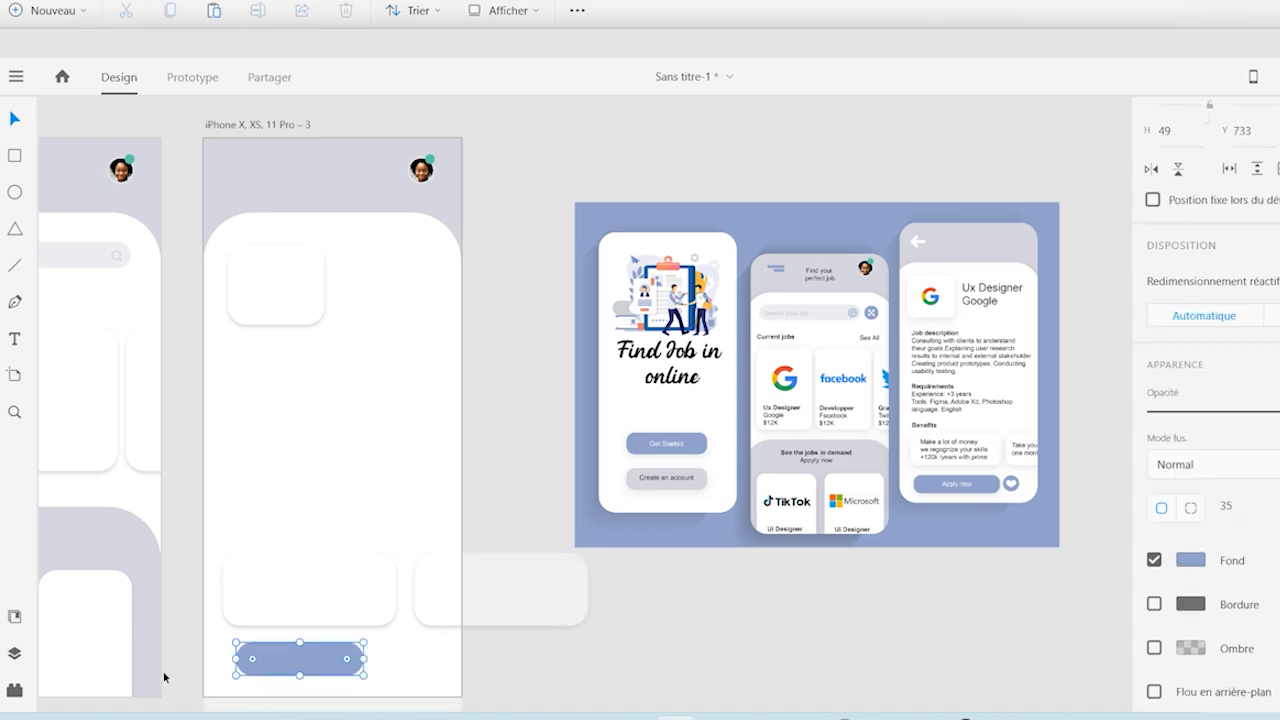
Step: Insert the heart icon Composant 134 from the document assets onto the empty canvas below the reference mockup
click(14, 616)
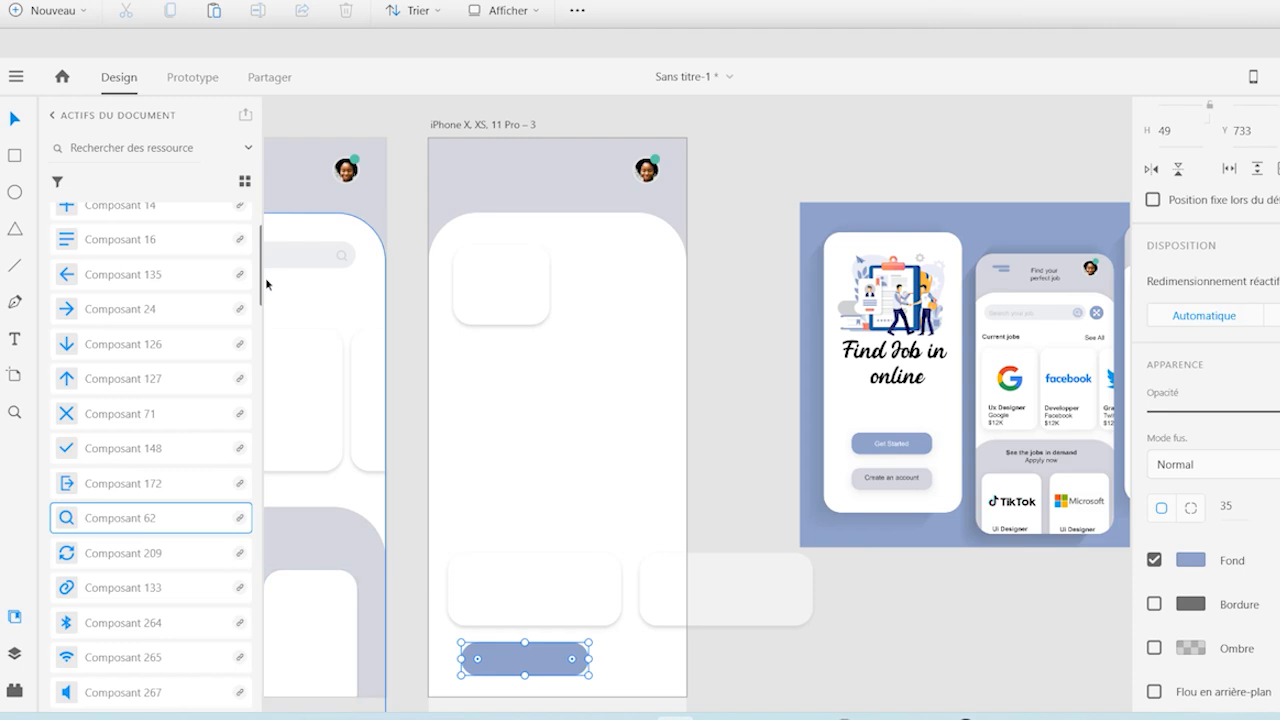
drag(261, 296, 263, 700)
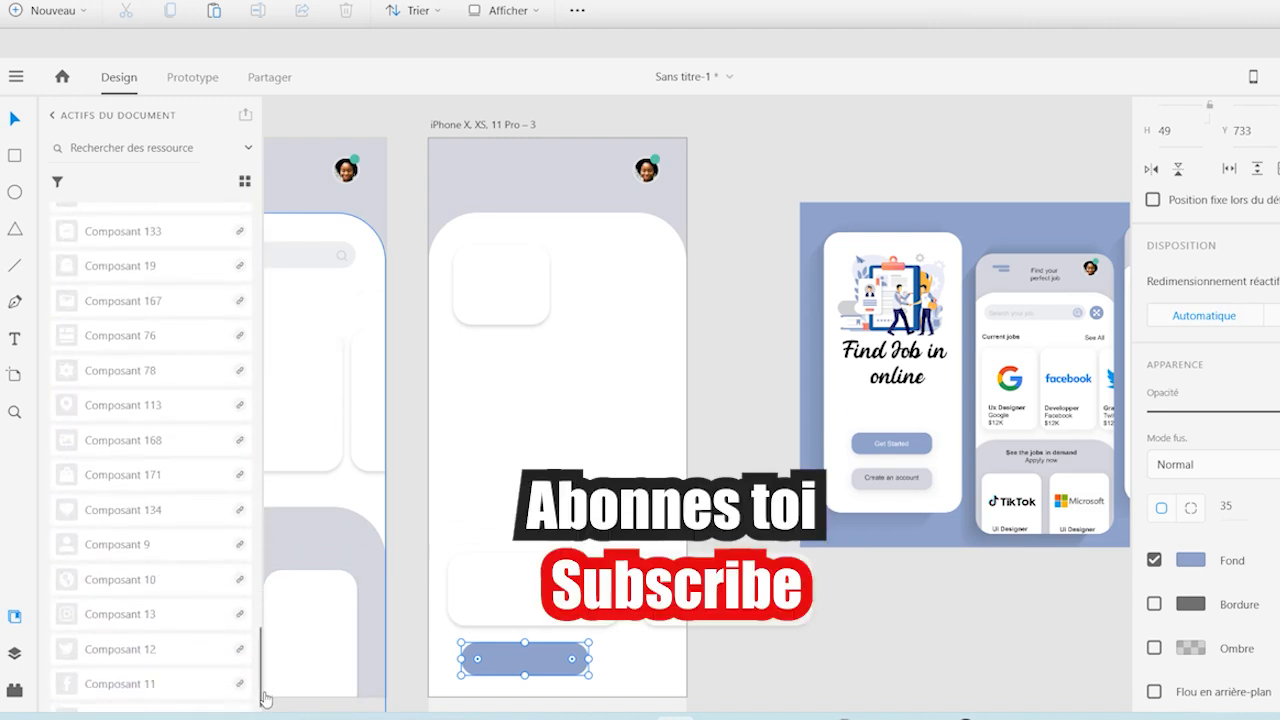
drag(134, 514, 924, 637)
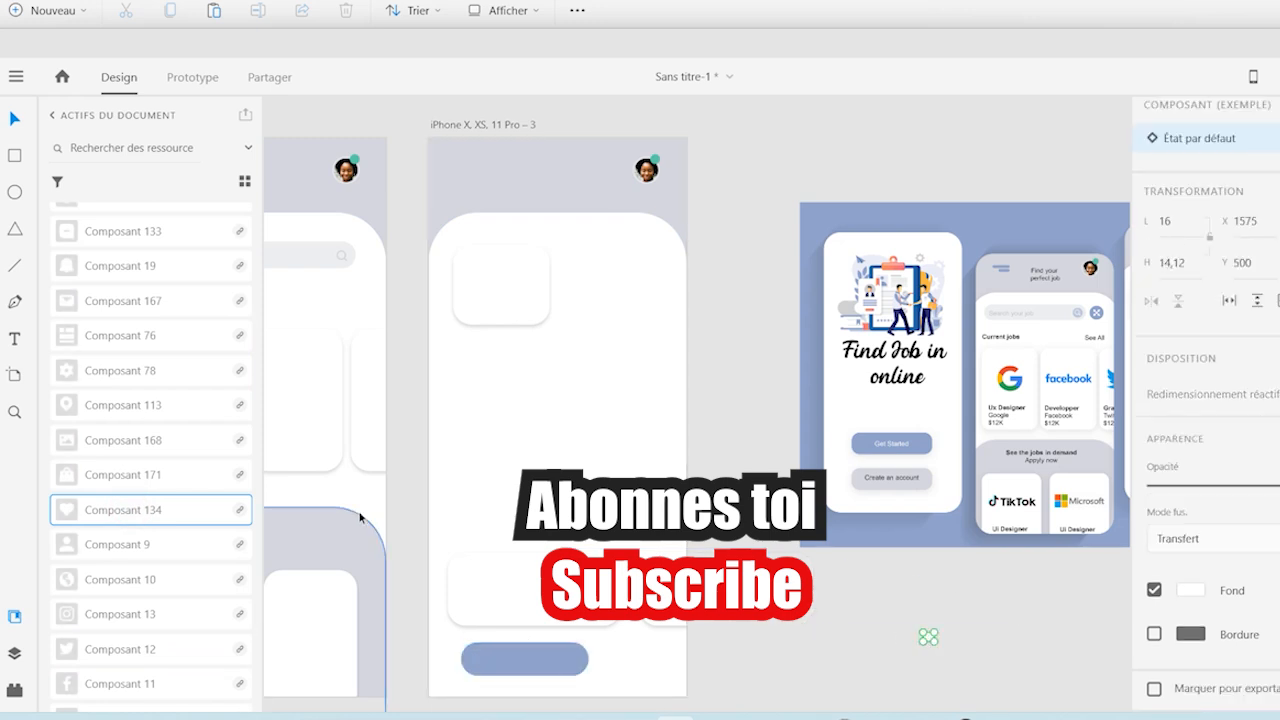
click(14, 616)
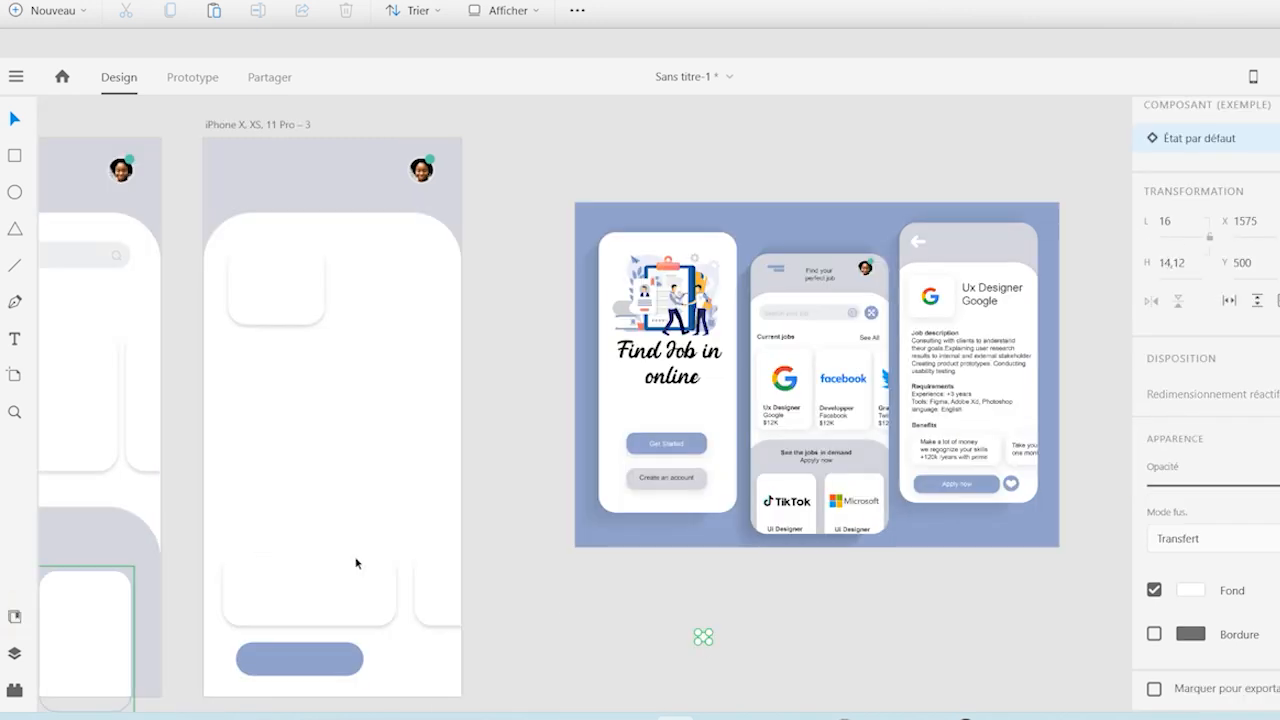
click(660, 636)
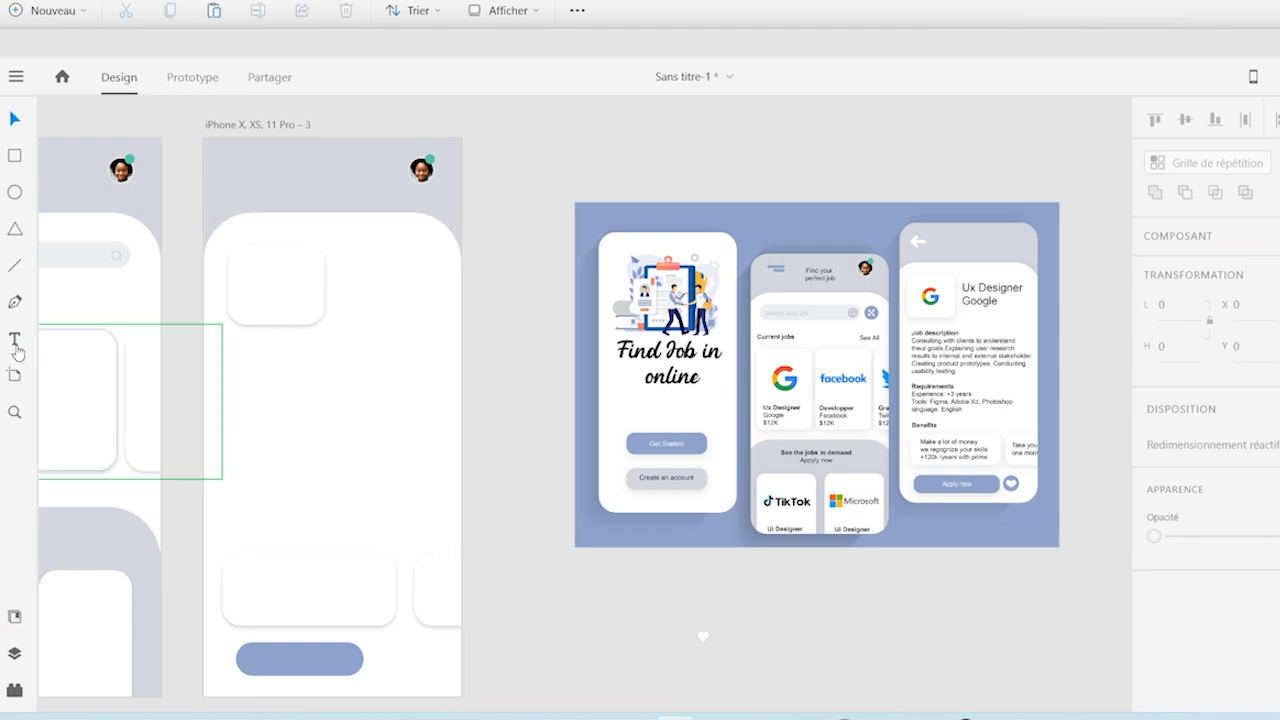
Step: Draw a circle about 58 × 58 beside the heart icon and move it over the heart at X 1554, Y 471
click(14, 193)
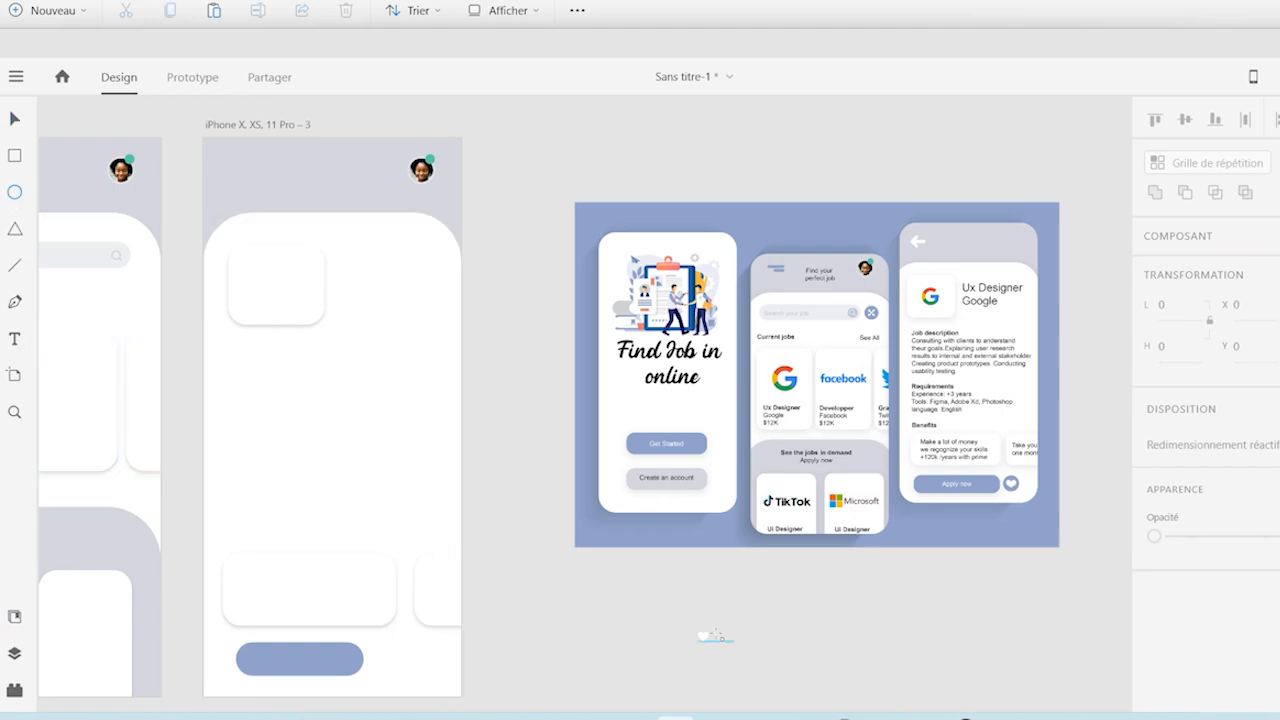
drag(681, 616, 730, 656)
key(Delete)
drag(641, 612, 684, 652)
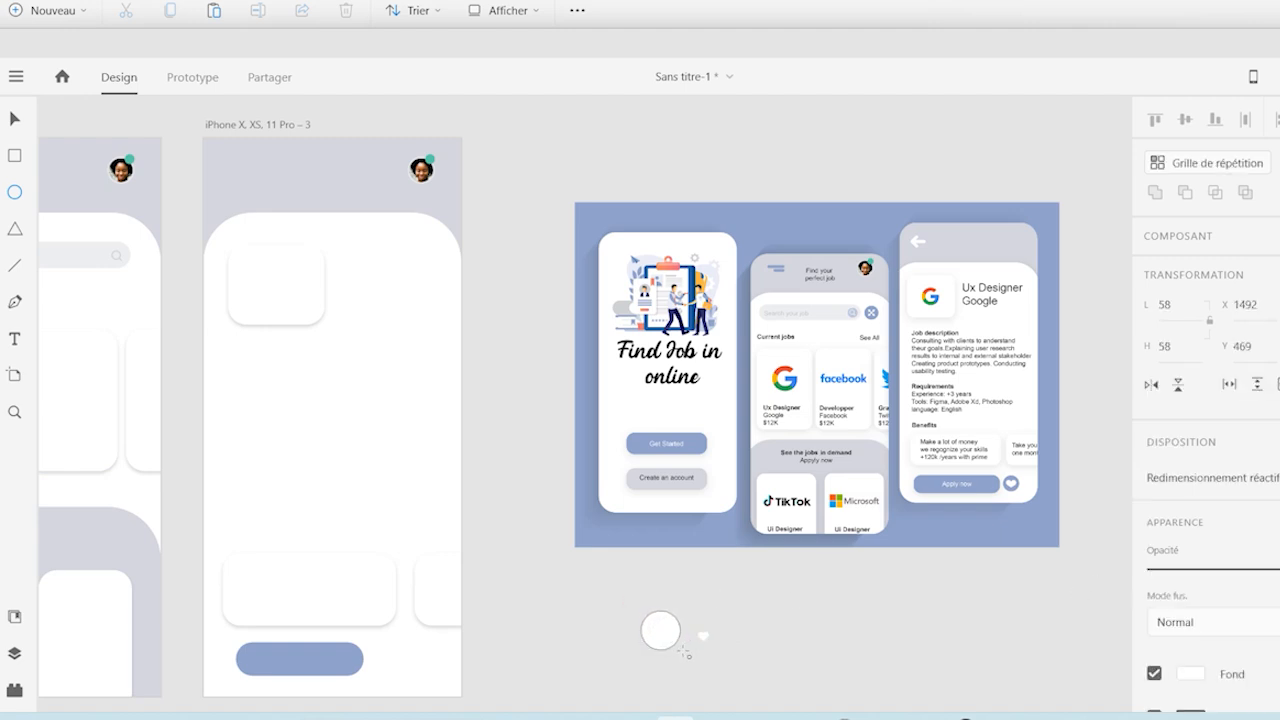
click(16, 116)
drag(658, 646, 700, 648)
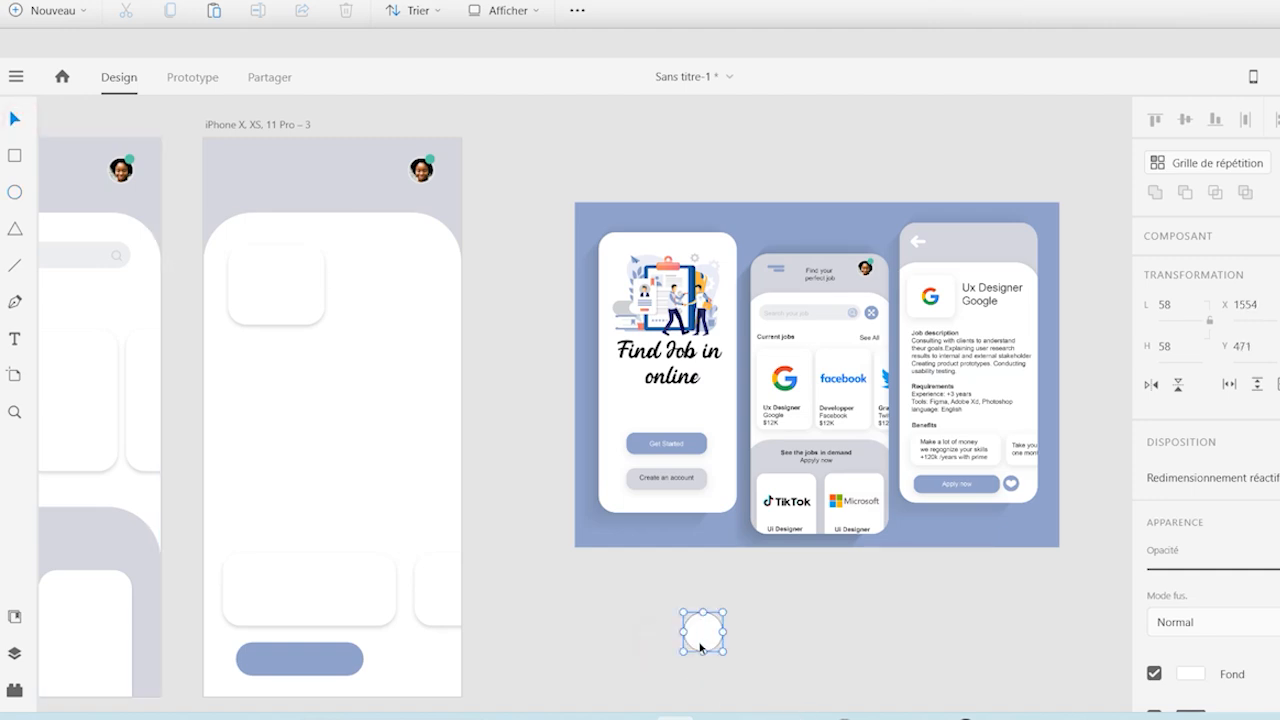
Step: Fill the circle with the blue sampled from the mockup's Apply now button and remove its border
scroll(1206, 404, down, 3)
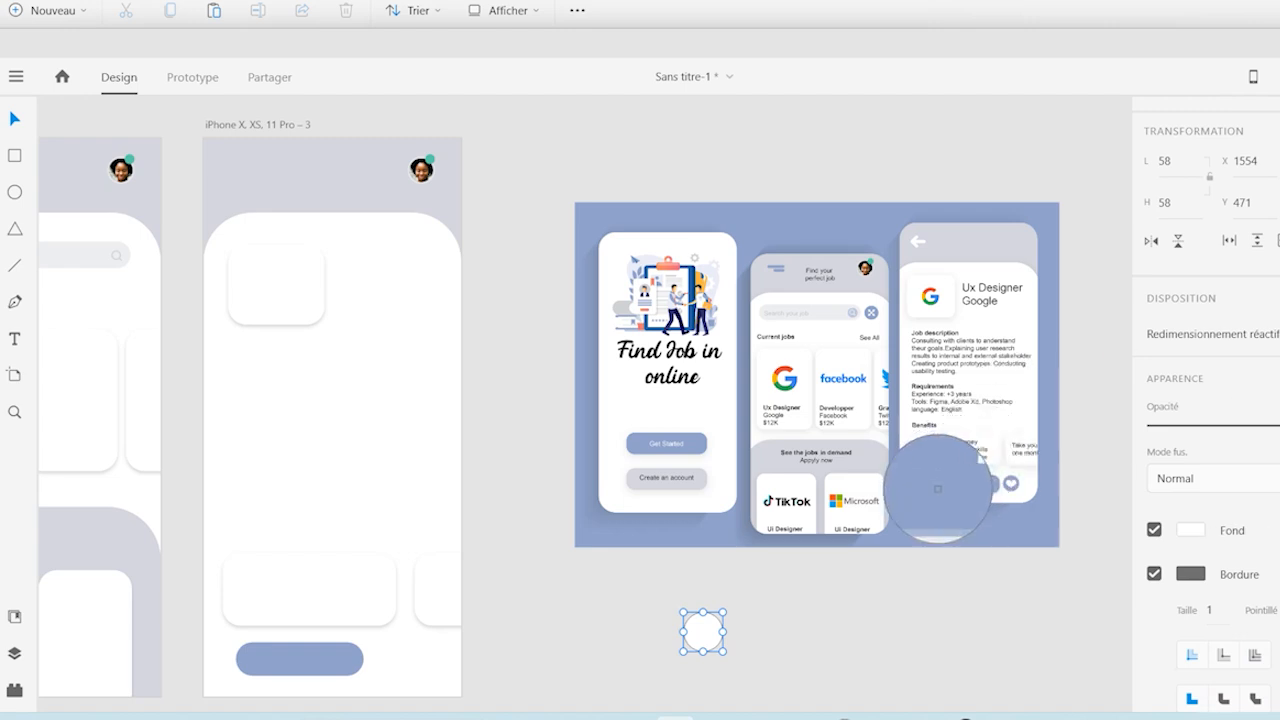
click(939, 489)
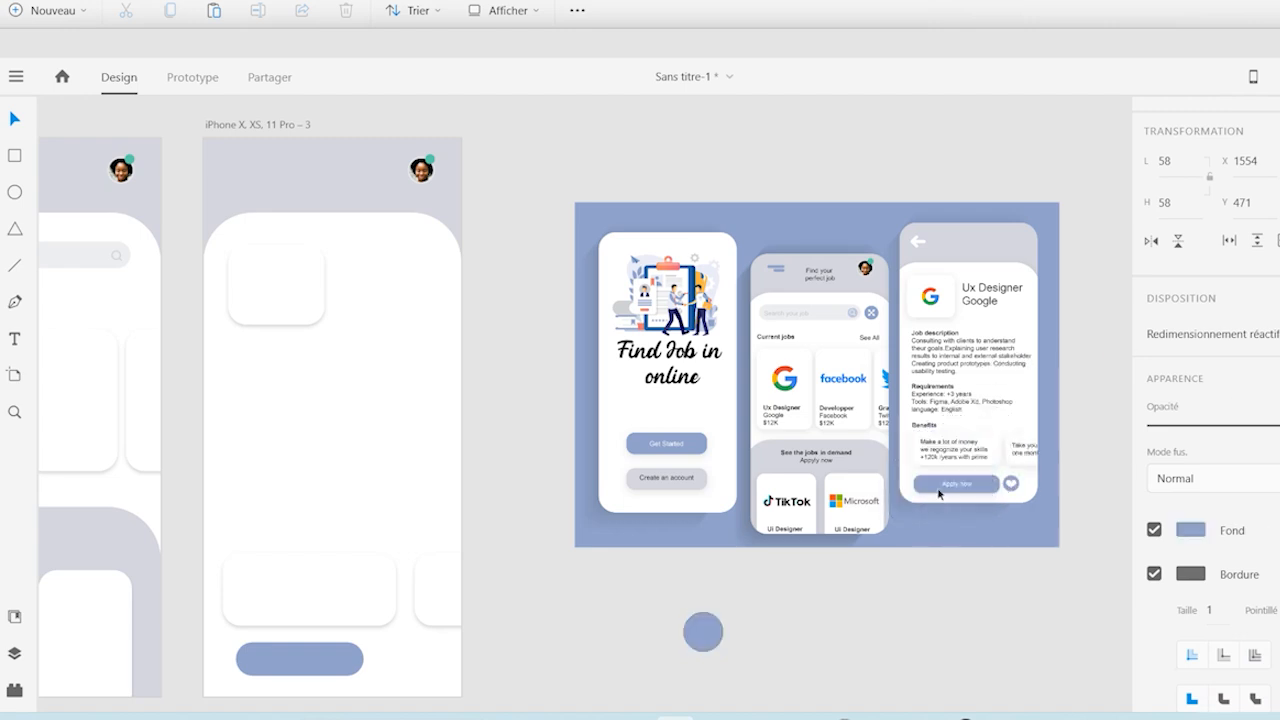
click(1157, 574)
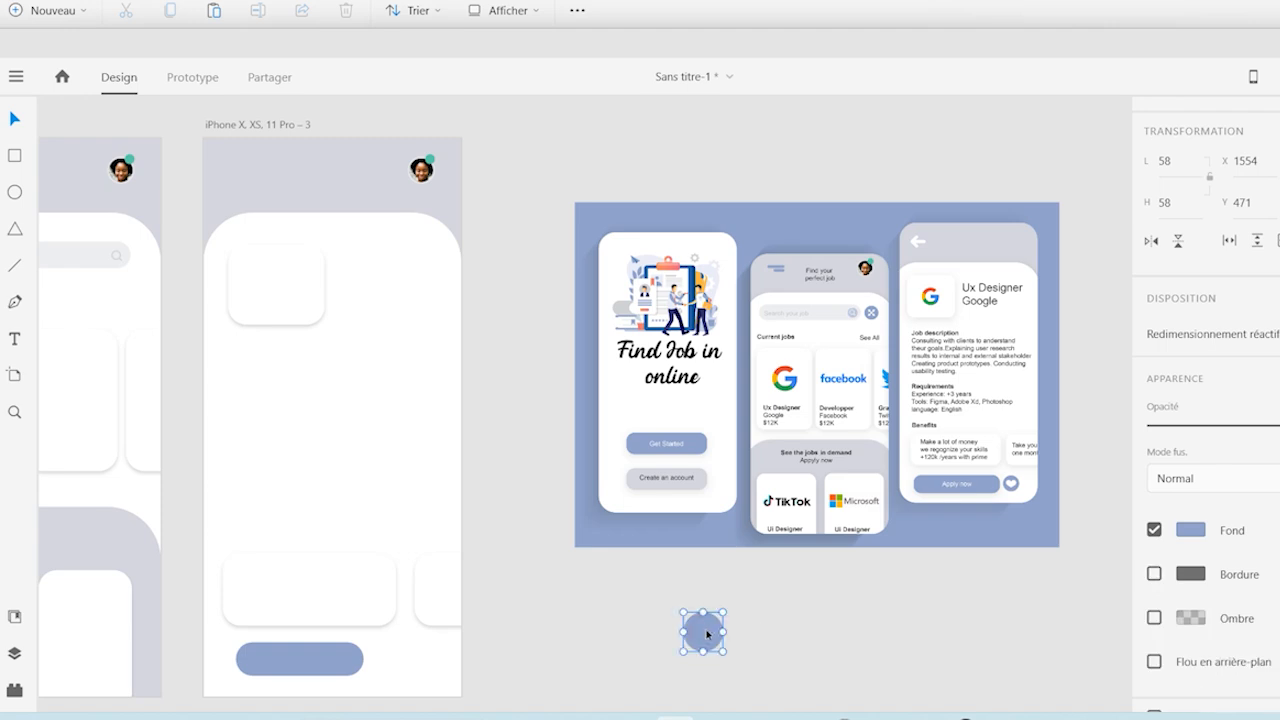
Step: Send the blue circle behind the white heart icon
right_click(707, 634)
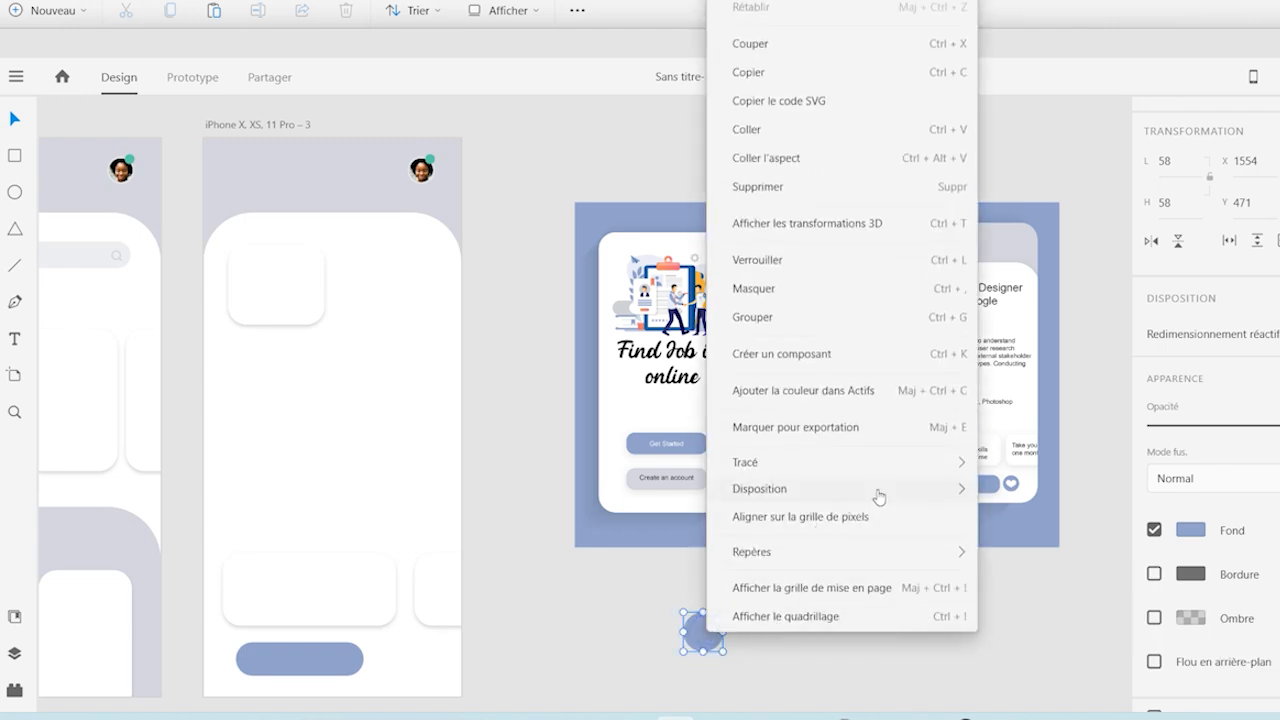
mouse_move(877, 494)
click(1026, 579)
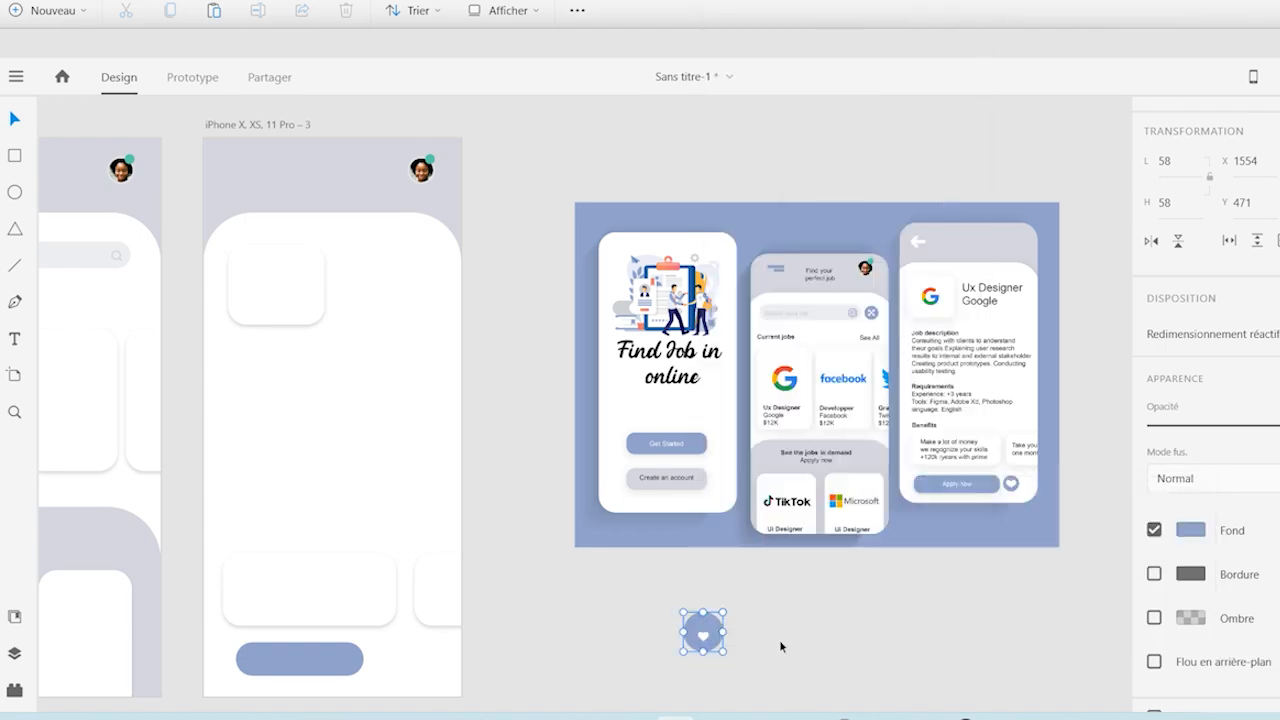
Step: Enlarge the white heart icon to about 32 × 28 and centre it on the blue circle
click(776, 661)
click(703, 630)
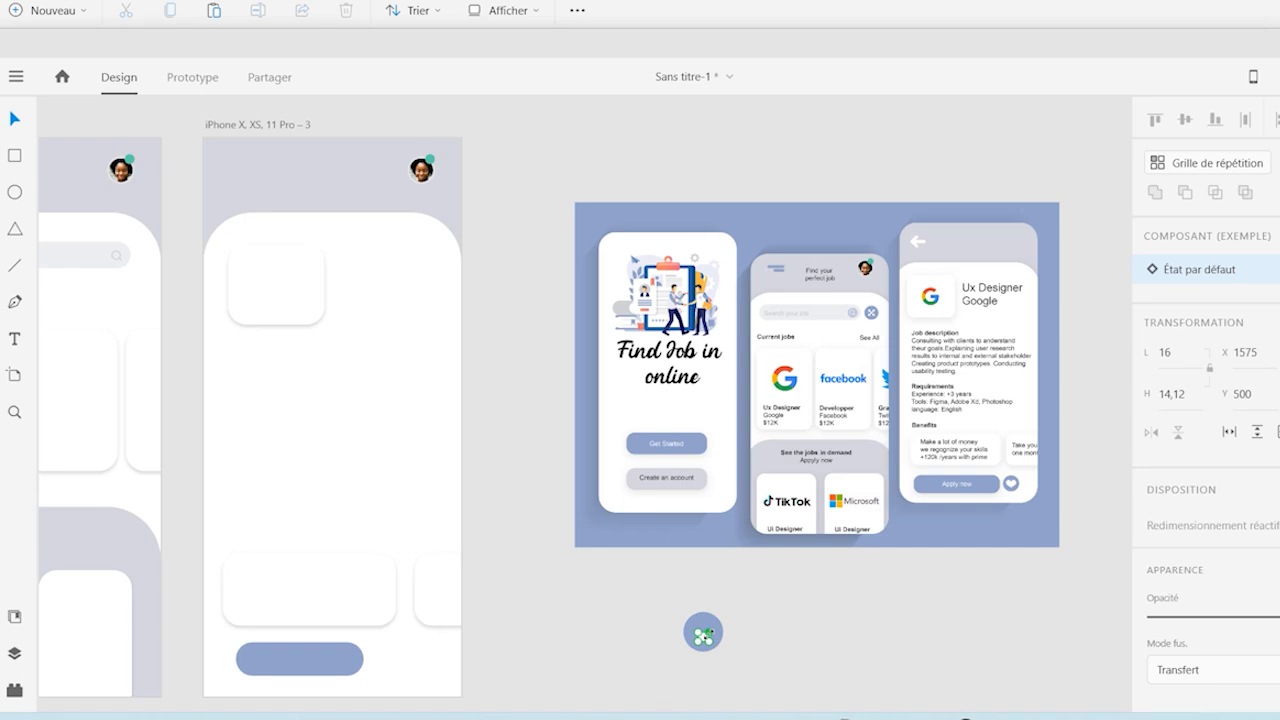
drag(709, 631, 711, 630)
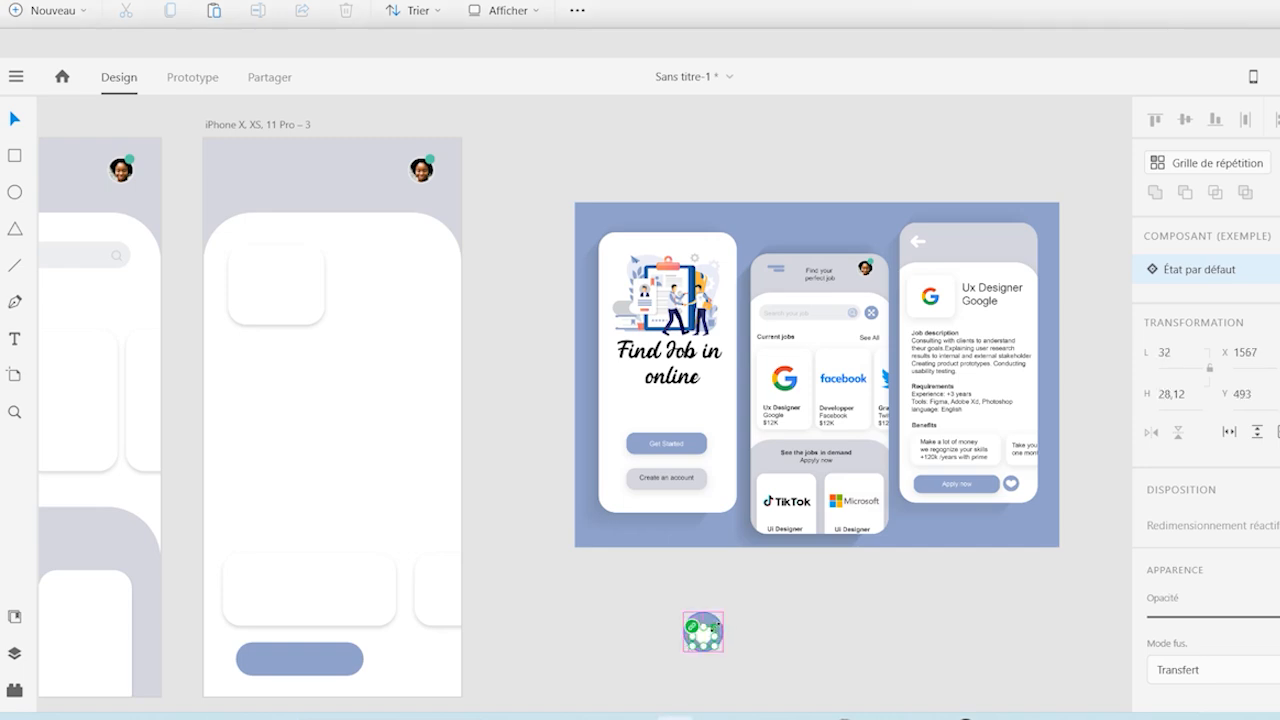
key(Up)
Step: Group the heart with its circle, place it beside the blue button on the third artboard, and scale it to 51 × 51
drag(666, 591, 747, 659)
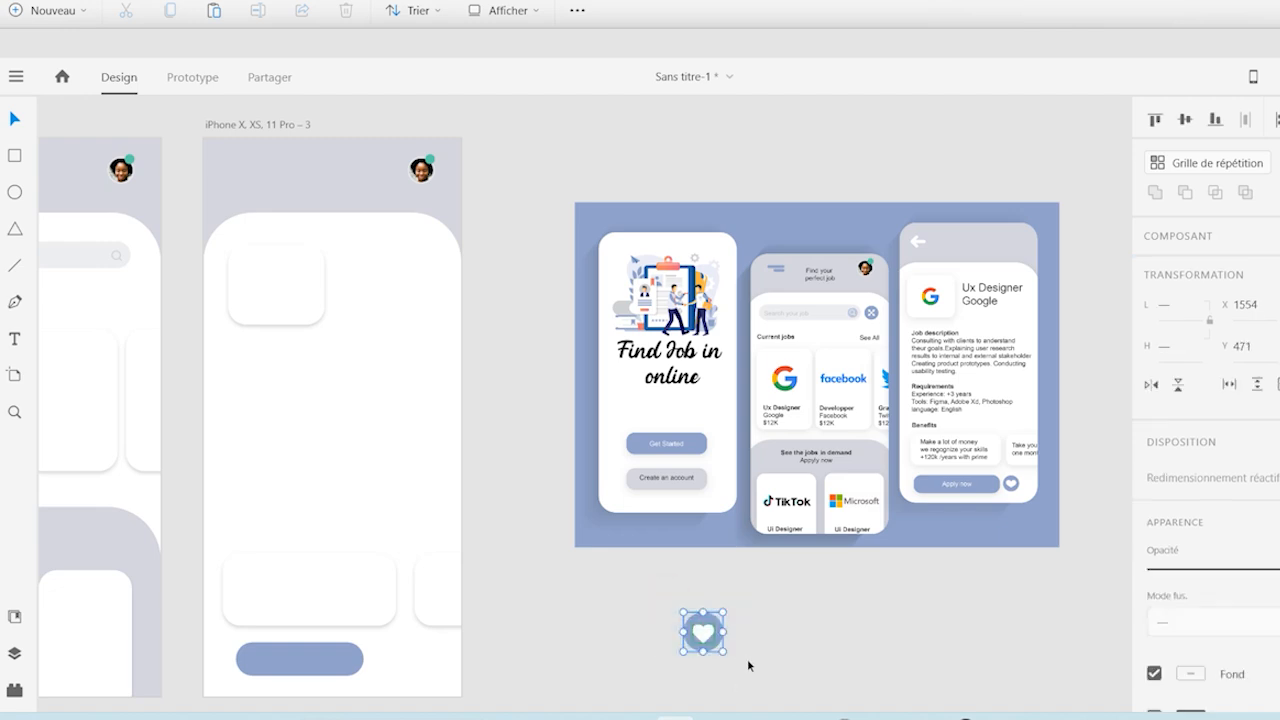
key(ctrl+g)
drag(708, 653, 400, 682)
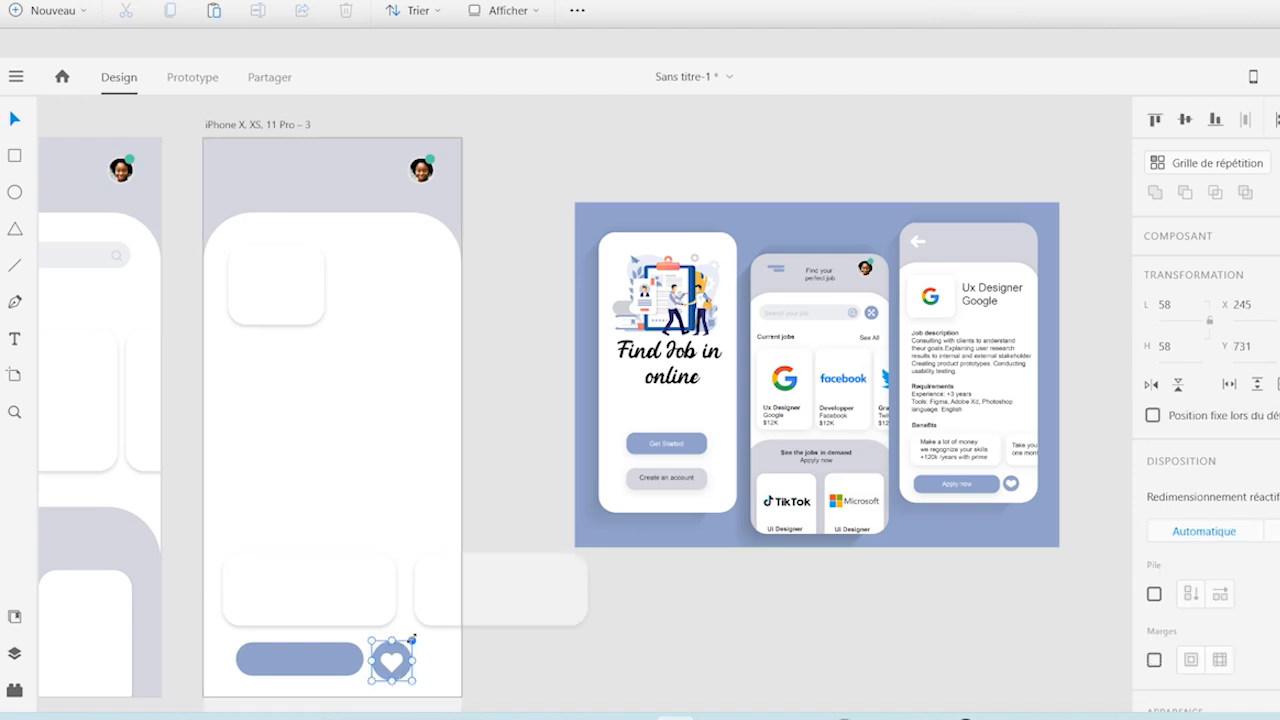
drag(411, 637, 404, 646)
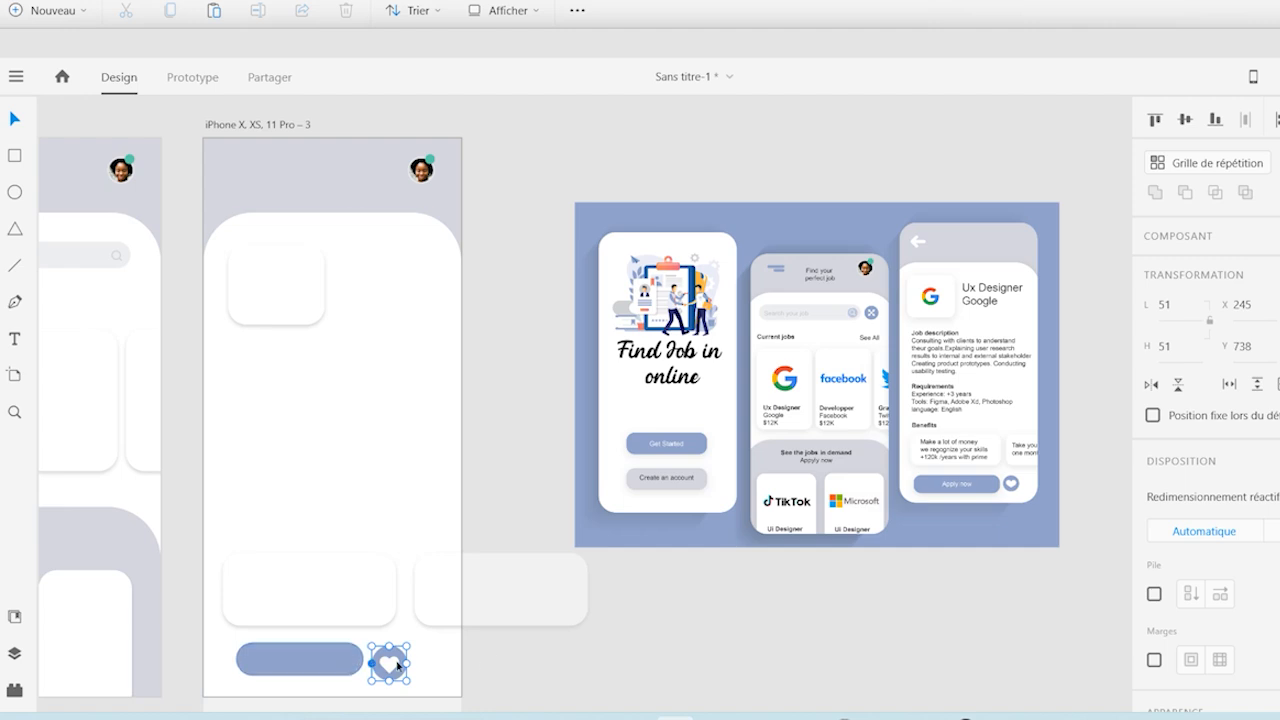
Step: Nudge the heart button away from the blue button, and shift both together with the background shapes to X 8, Y 1
key(Right)
key(Right)
key(Right)
drag(483, 667, 240, 645)
key(Right)
key(Right)
key(Right)
key(Right)
key(Right)
key(Right)
key(Right)
key(Right)
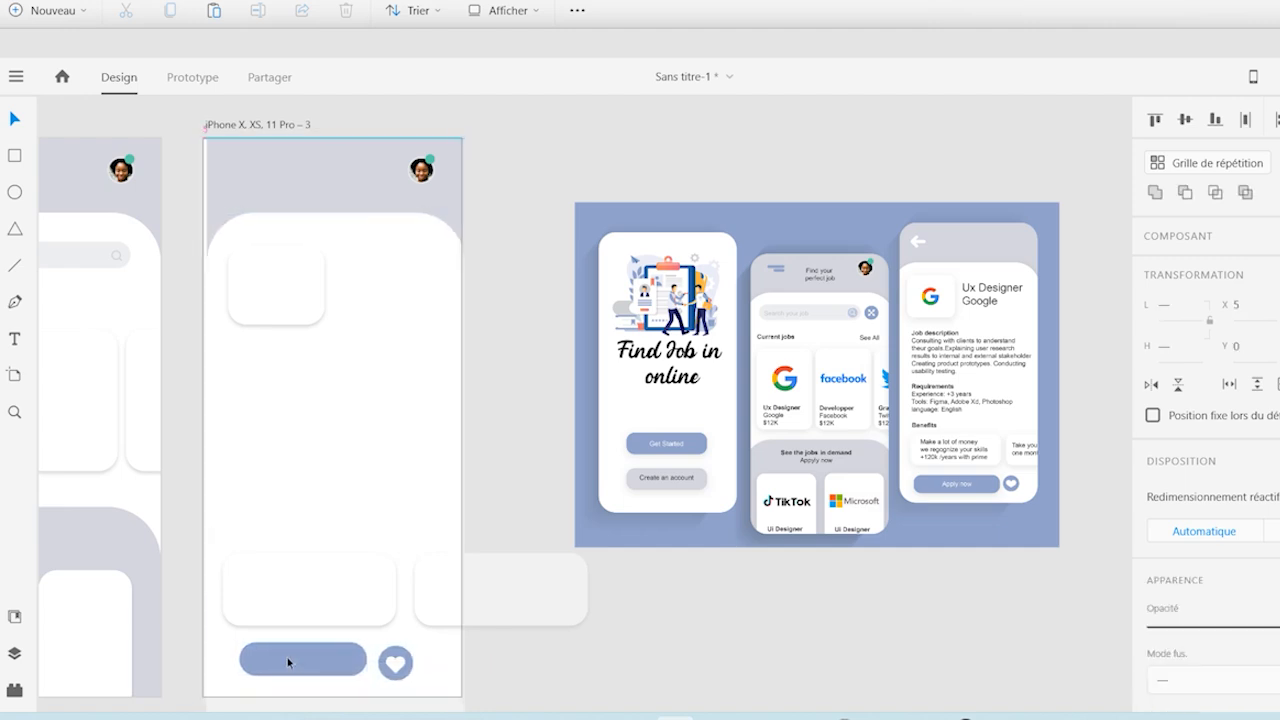
key(Up)
key(Up)
key(Up)
key(Up)
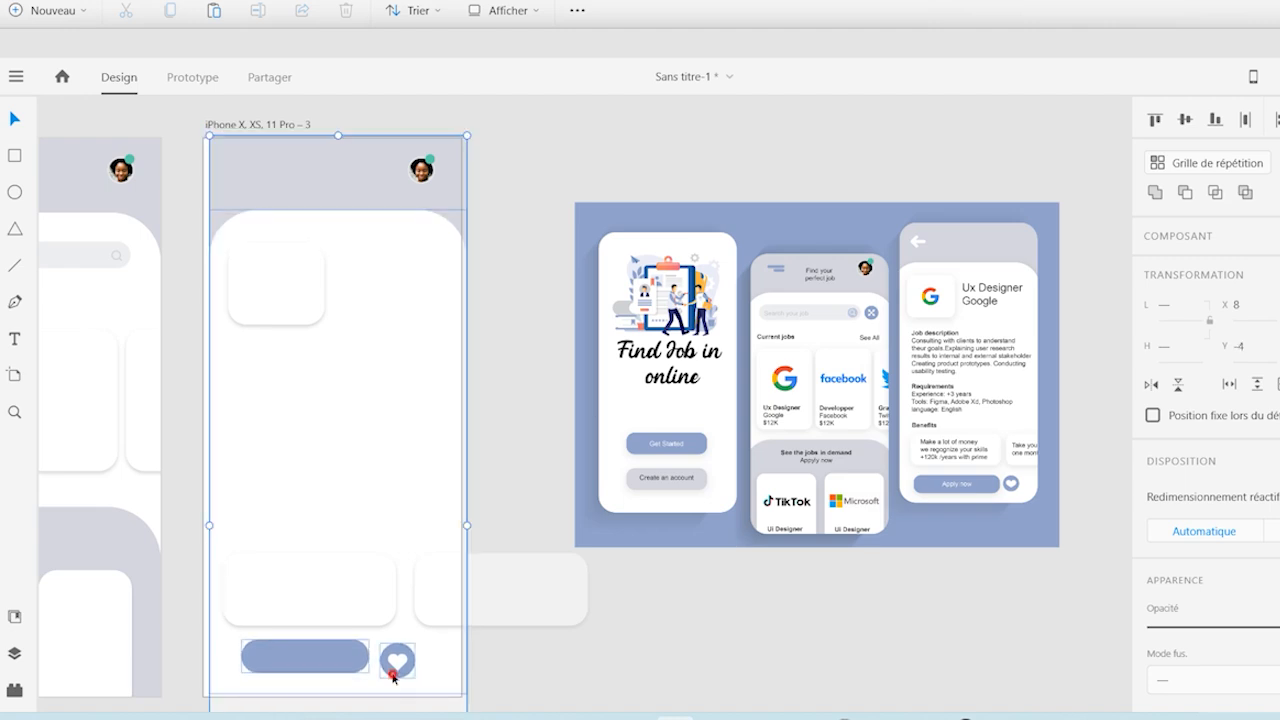
key(Down)
key(Down)
key(Down)
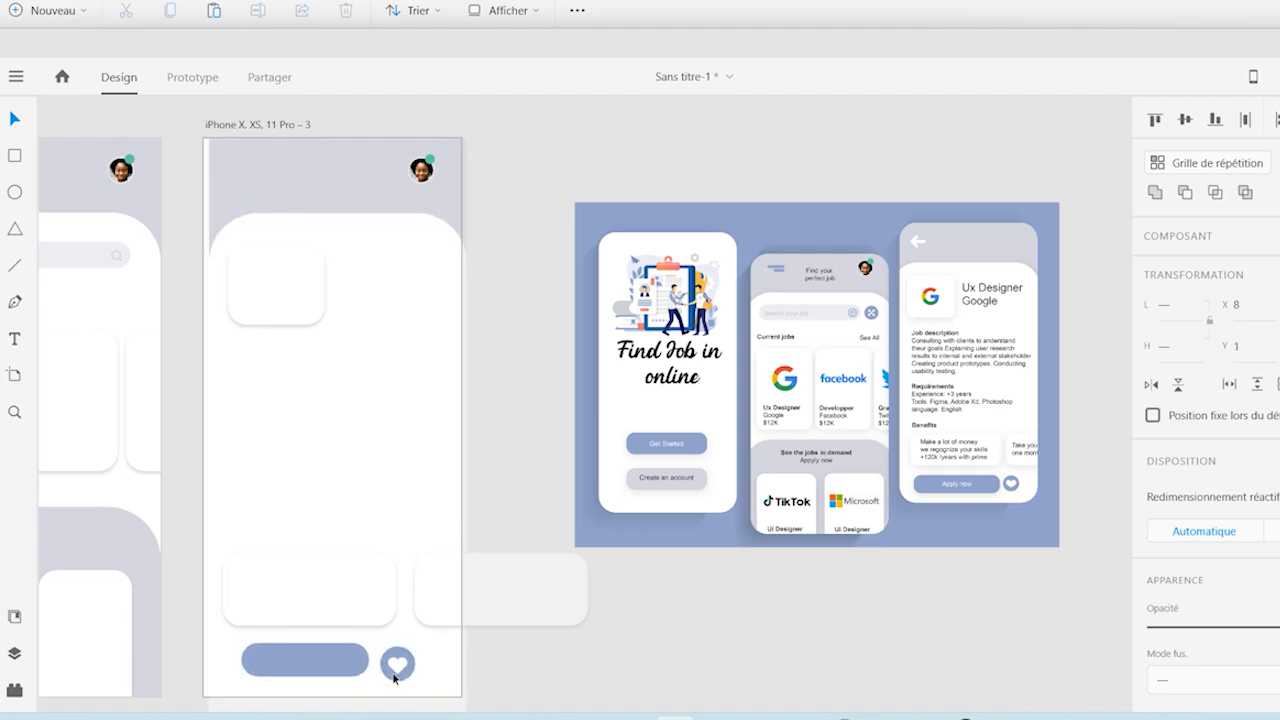
Step: Raise the heart button to Y 732 so it lines up with the blue button
double_click(391, 672)
key(Up)
key(Up)
key(Up)
key(Up)
key(Up)
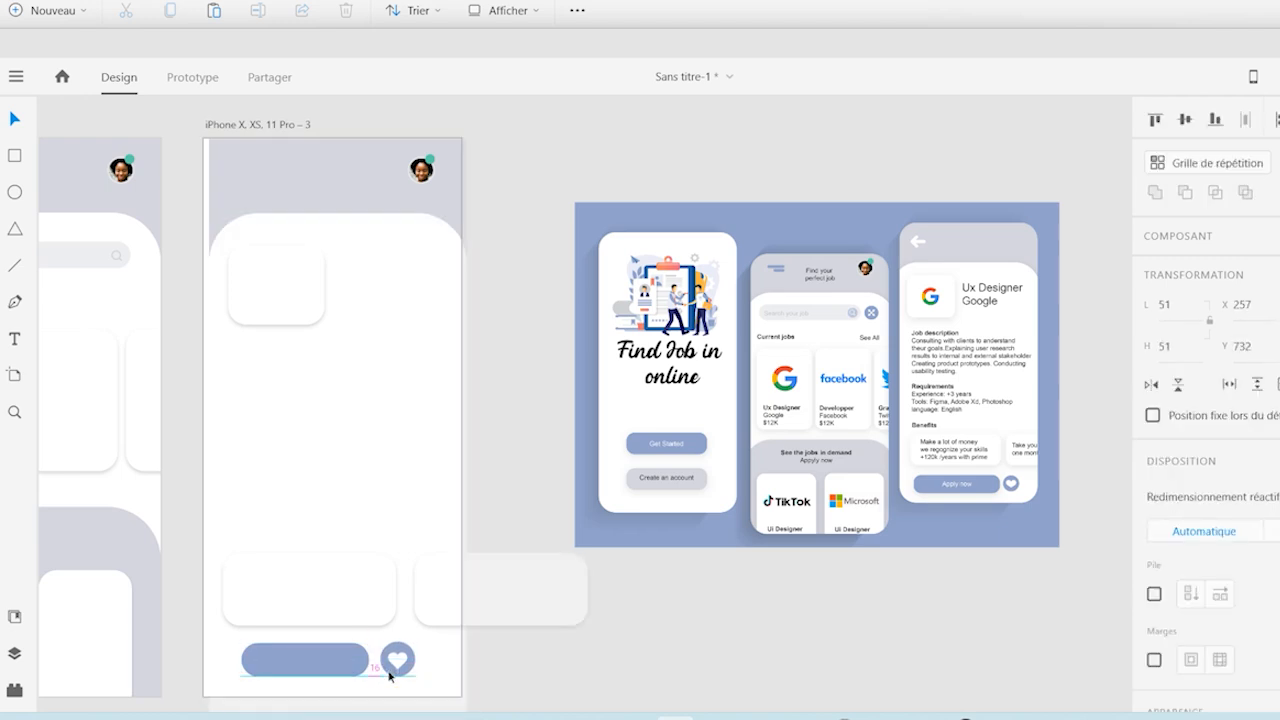
Step: Move the repeat grid of benefit cards up to Y 586, above the blue button
click(338, 640)
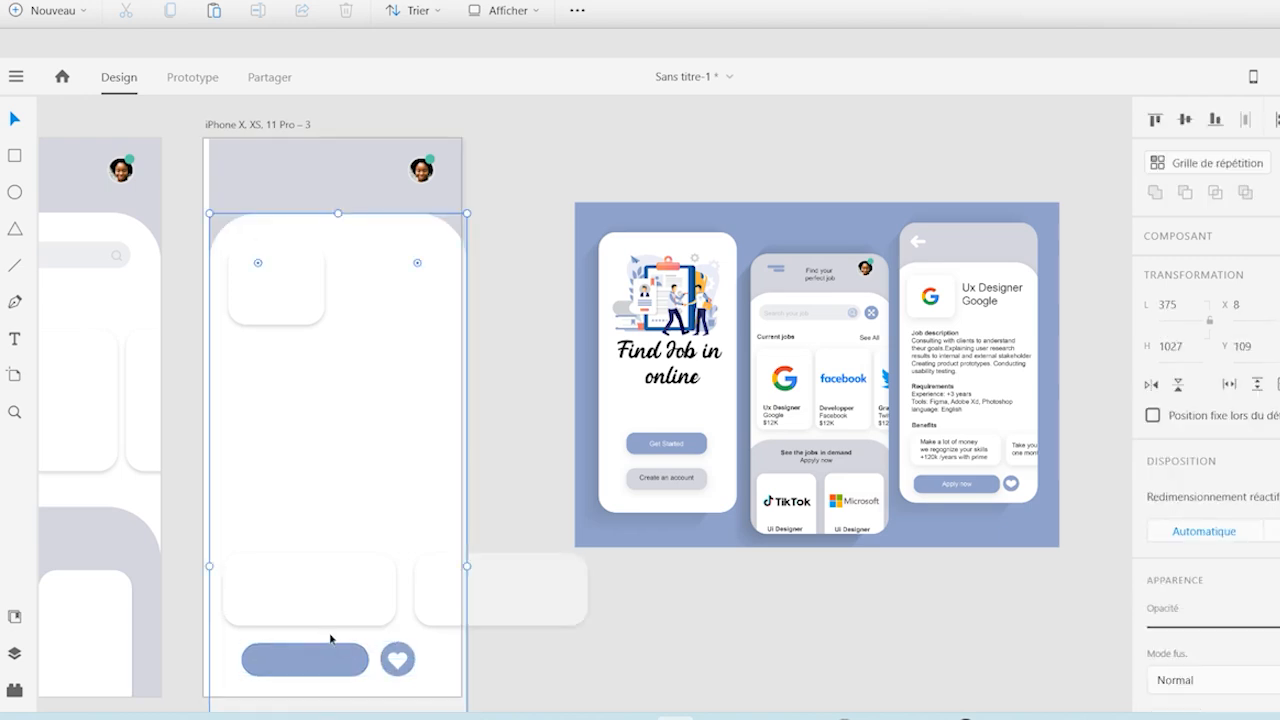
click(314, 596)
key(Up)
key(Up)
key(Up)
key(Up)
key(Up)
key(Up)
key(Up)
key(Up)
key(Up)
key(Up)
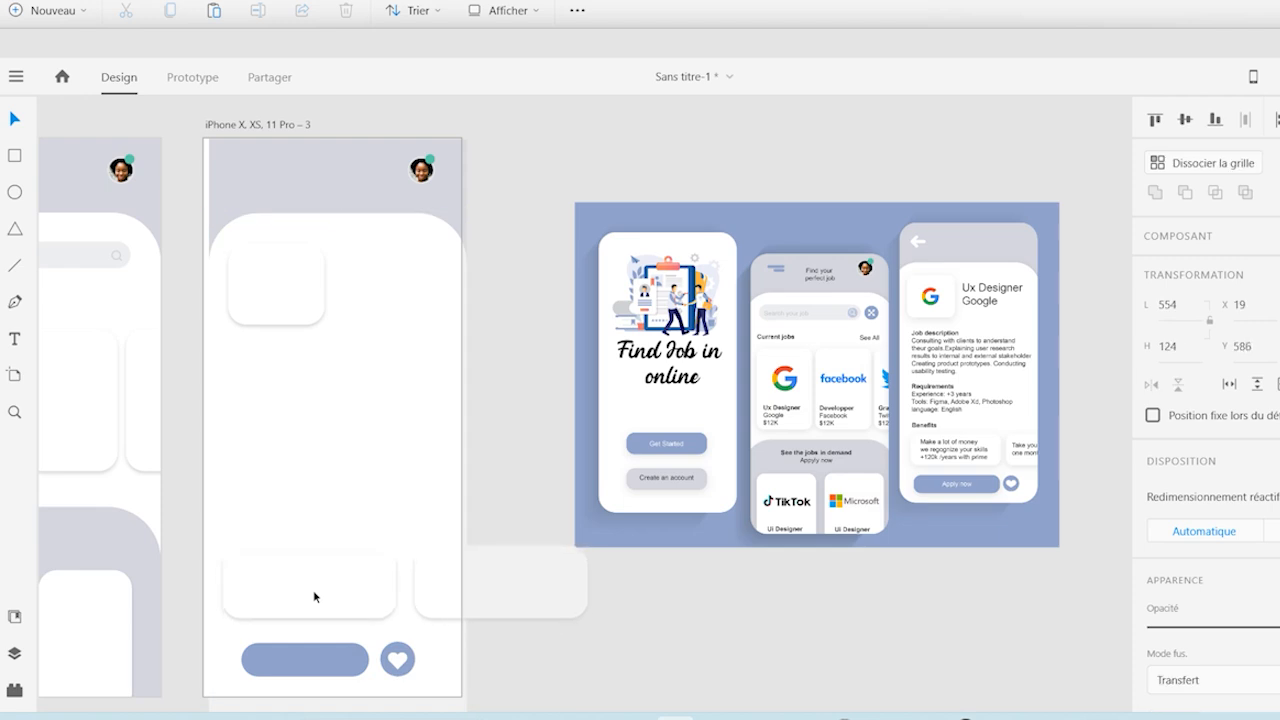
Step: Move the grey background back to X 0 and delete the profile picture from the third artboard's header
click(247, 195)
key(Left)
key(Left)
key(Left)
key(Left)
key(Left)
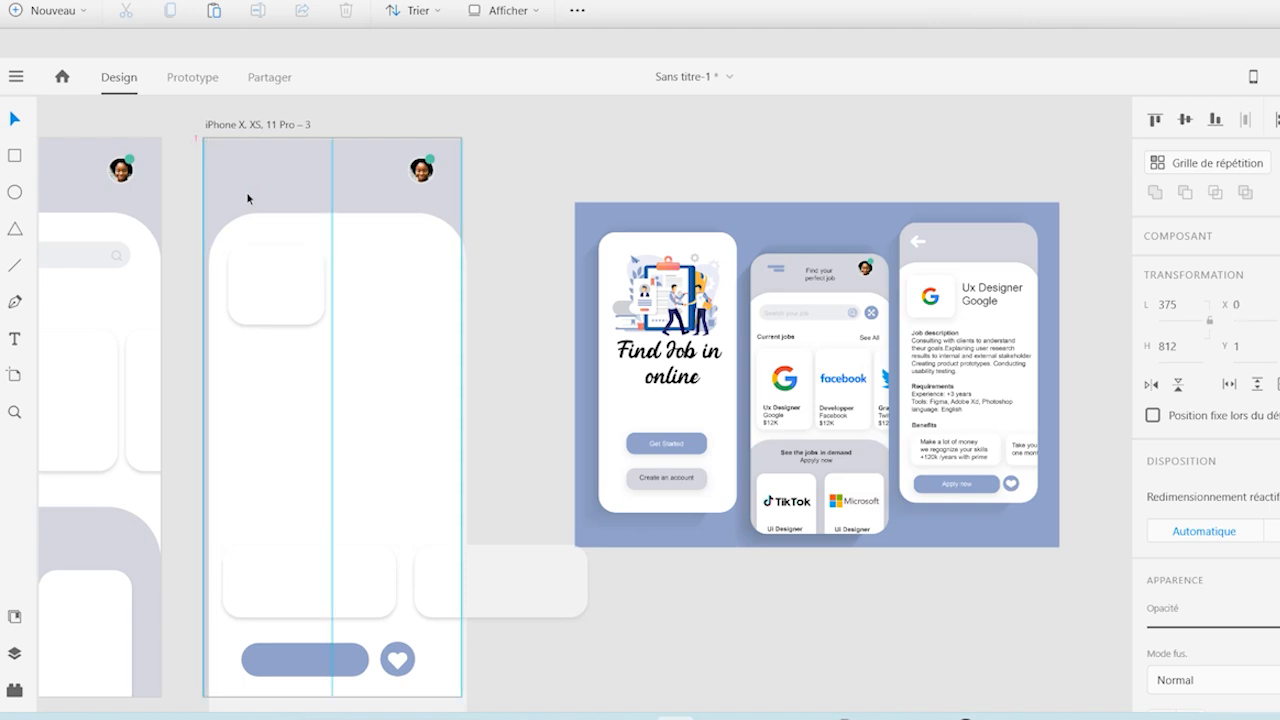
click(412, 184)
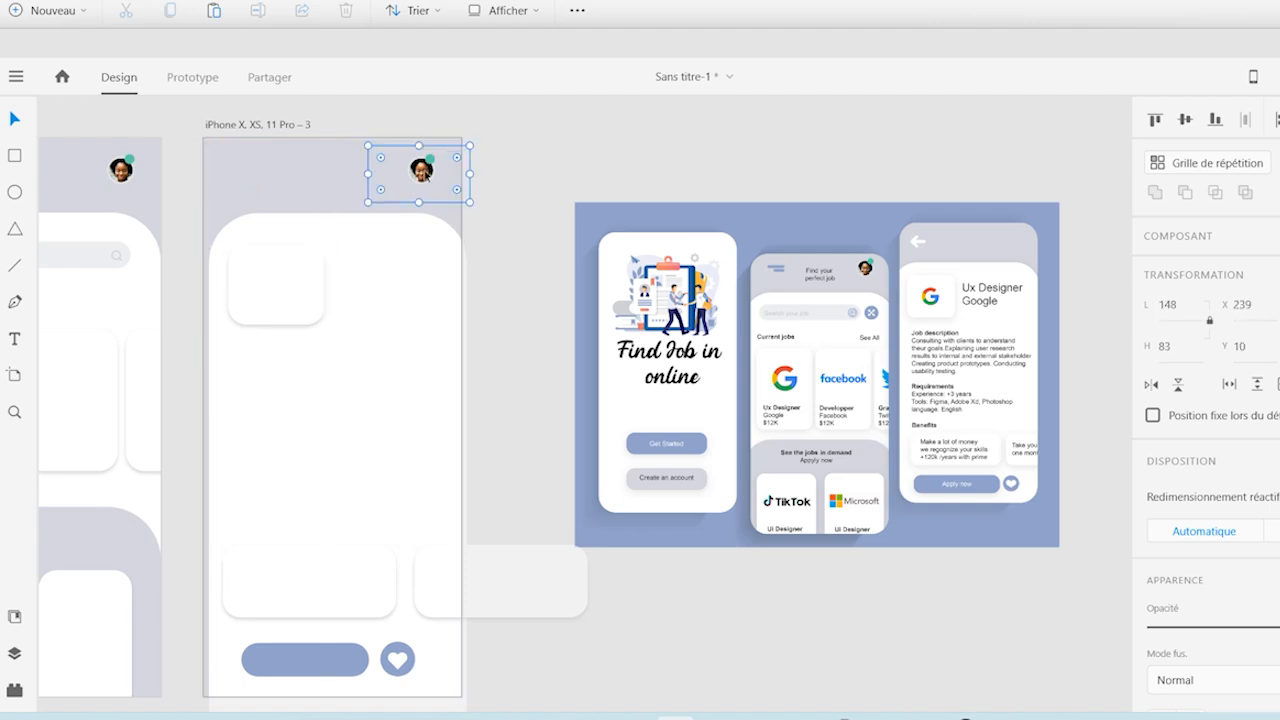
key(Delete)
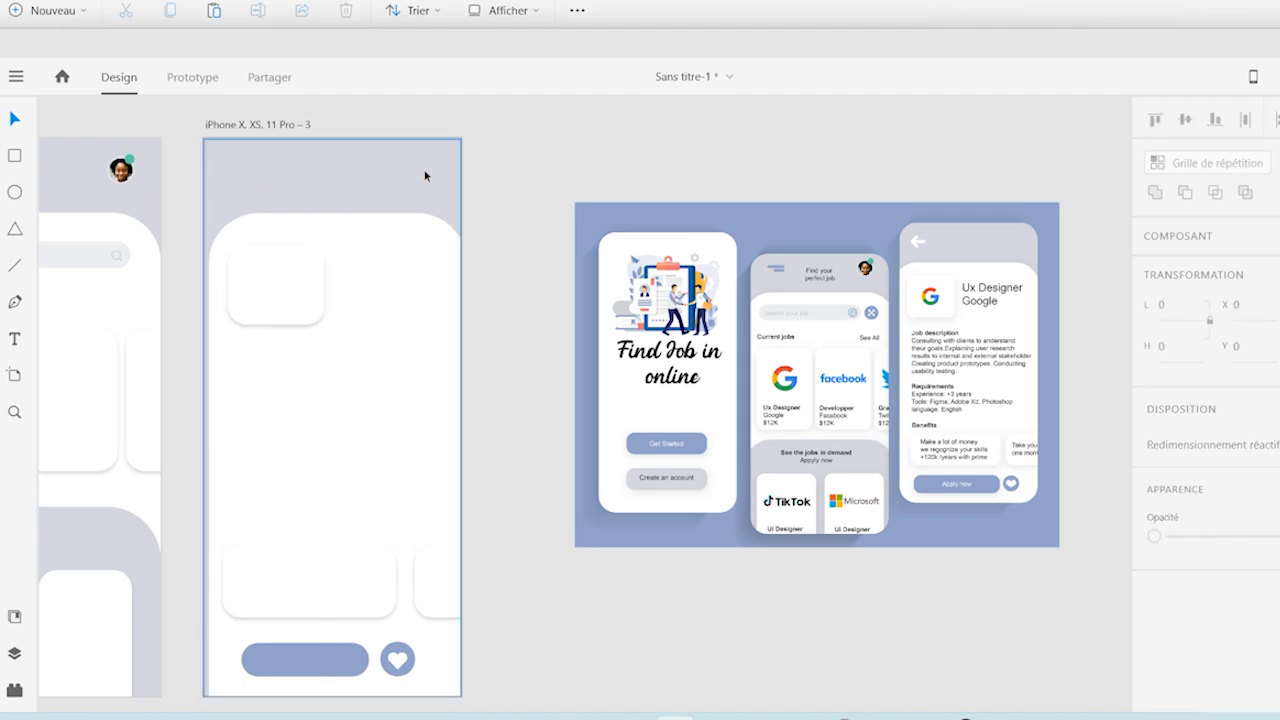
Step: Insert the back arrow Composant 125 from the document assets into the third artboard's header
click(15, 618)
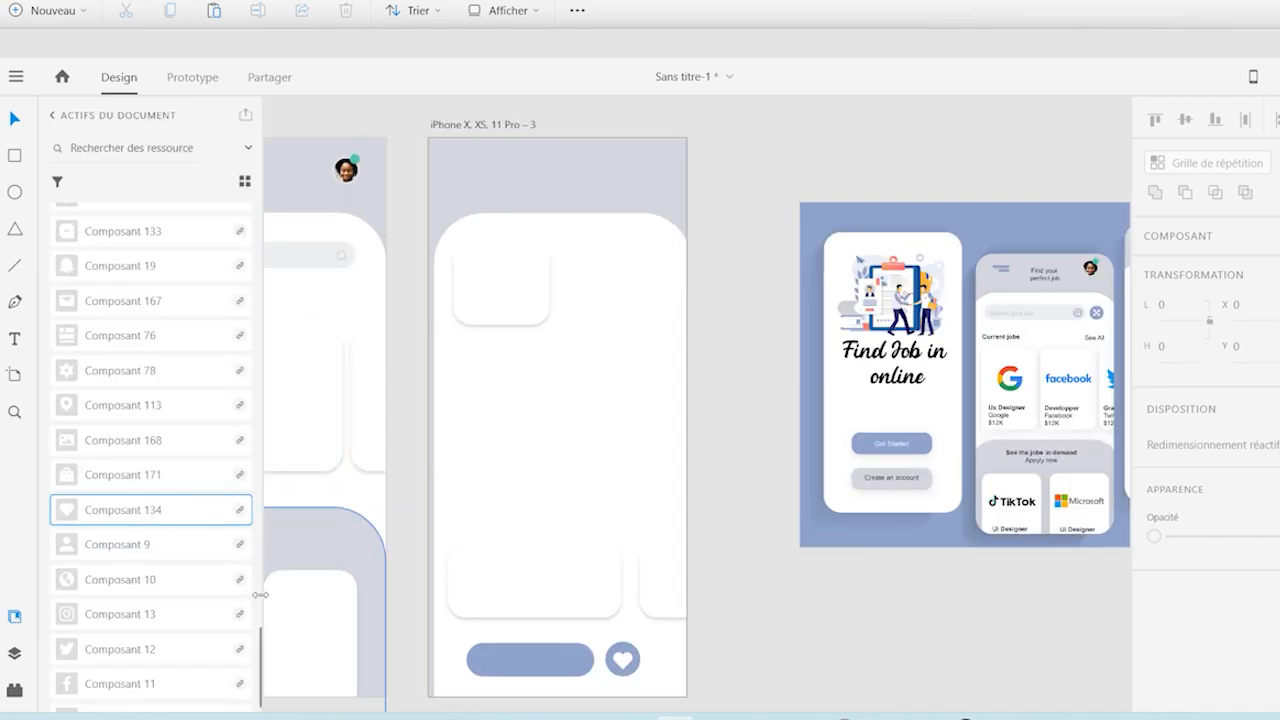
drag(259, 640, 259, 550)
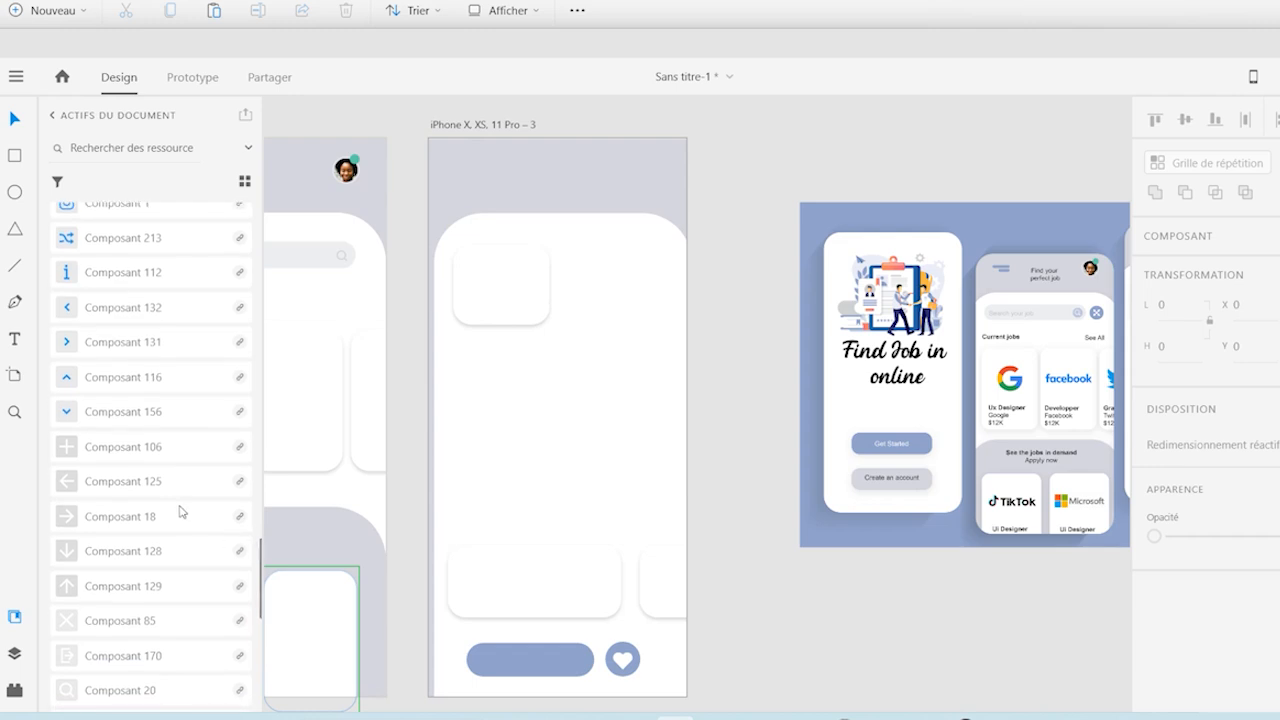
drag(137, 480, 534, 163)
Step: Move the back arrow to X 30, Y 39 in the grey header and close the document assets
key(Left)
key(Left)
key(Left)
key(Left)
key(Left)
key(Left)
key(Left)
key(Left)
key(Left)
key(Left)
key(Left)
key(Left)
key(Left)
key(Left)
key(Left)
key(Left)
key(Left)
key(Left)
key(Left)
key(Left)
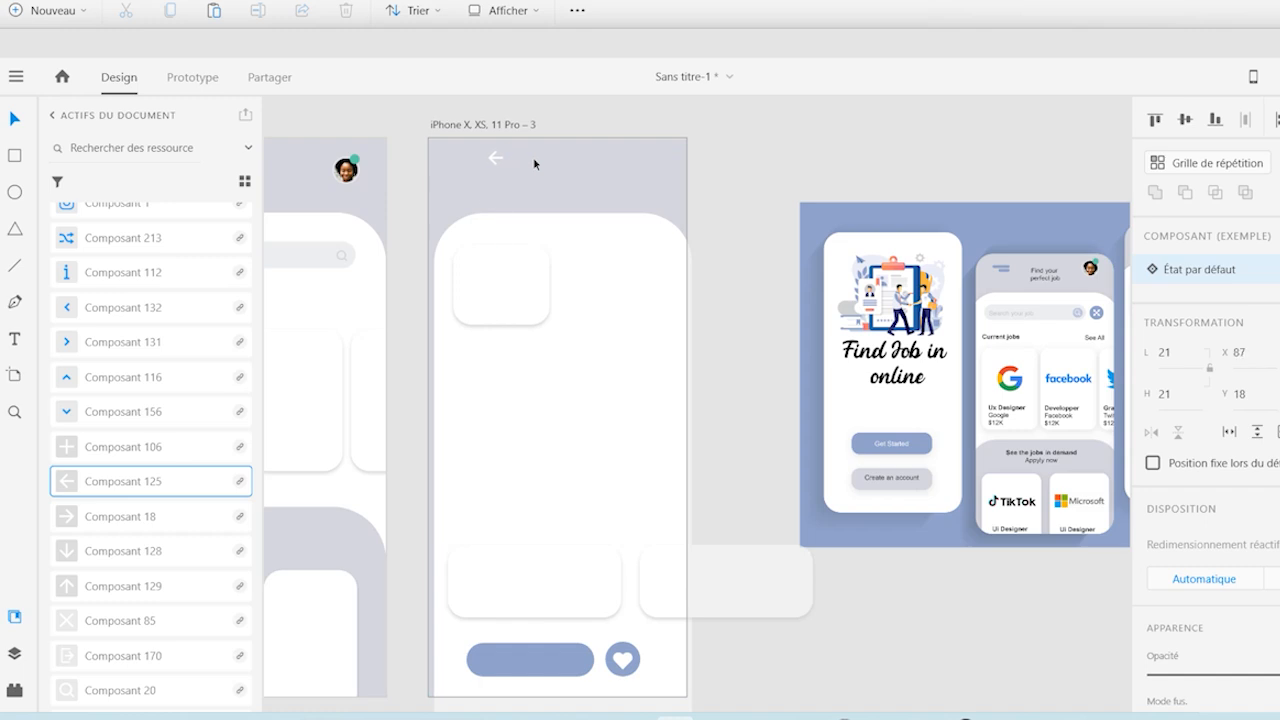
key(Left)
key(Left)
key(Left)
key(Left)
key(Left)
key(Left)
key(Left)
key(Left)
key(Left)
key(Left)
key(Left)
key(Left)
key(Left)
key(Left)
key(Left)
key(Left)
key(Left)
key(Left)
key(Left)
key(Left)
key(Down)
key(Down)
key(Down)
key(Down)
key(Down)
key(Down)
key(Down)
key(Down)
key(Down)
key(Down)
key(Down)
key(Down)
key(Down)
key(Down)
key(Down)
key(Down)
key(Down)
key(Down)
key(Down)
key(Down)
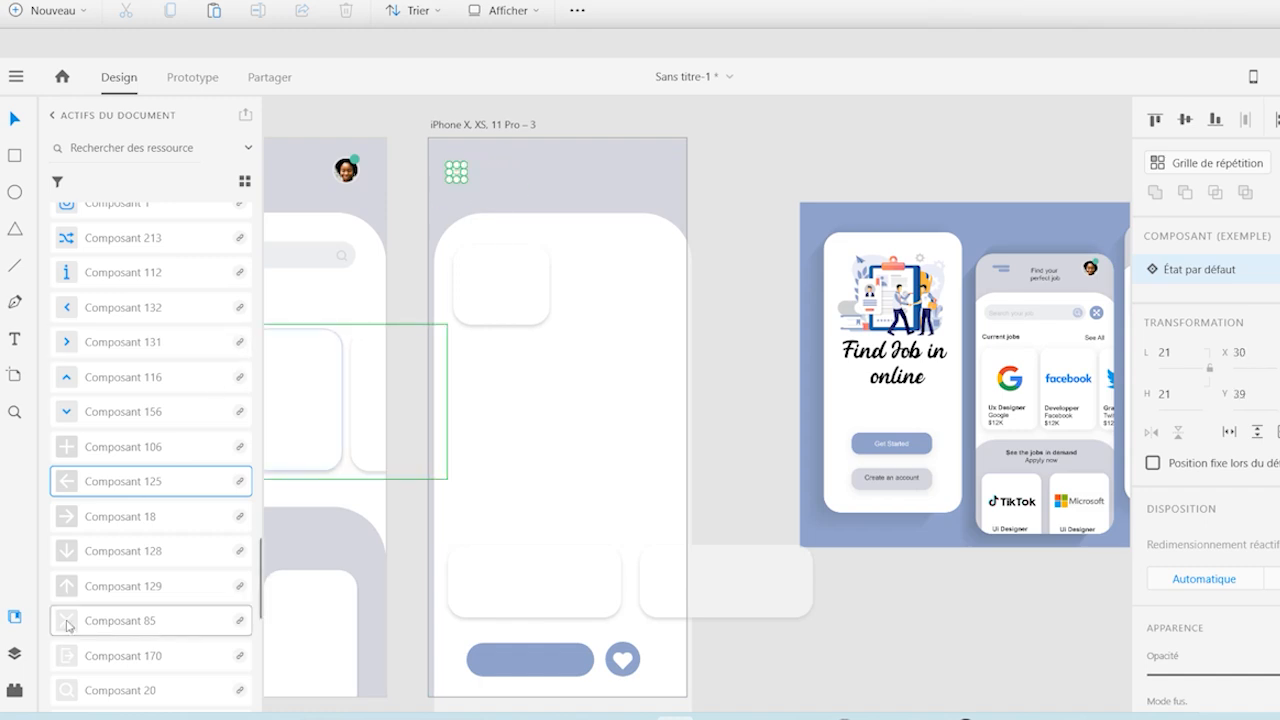
click(15, 618)
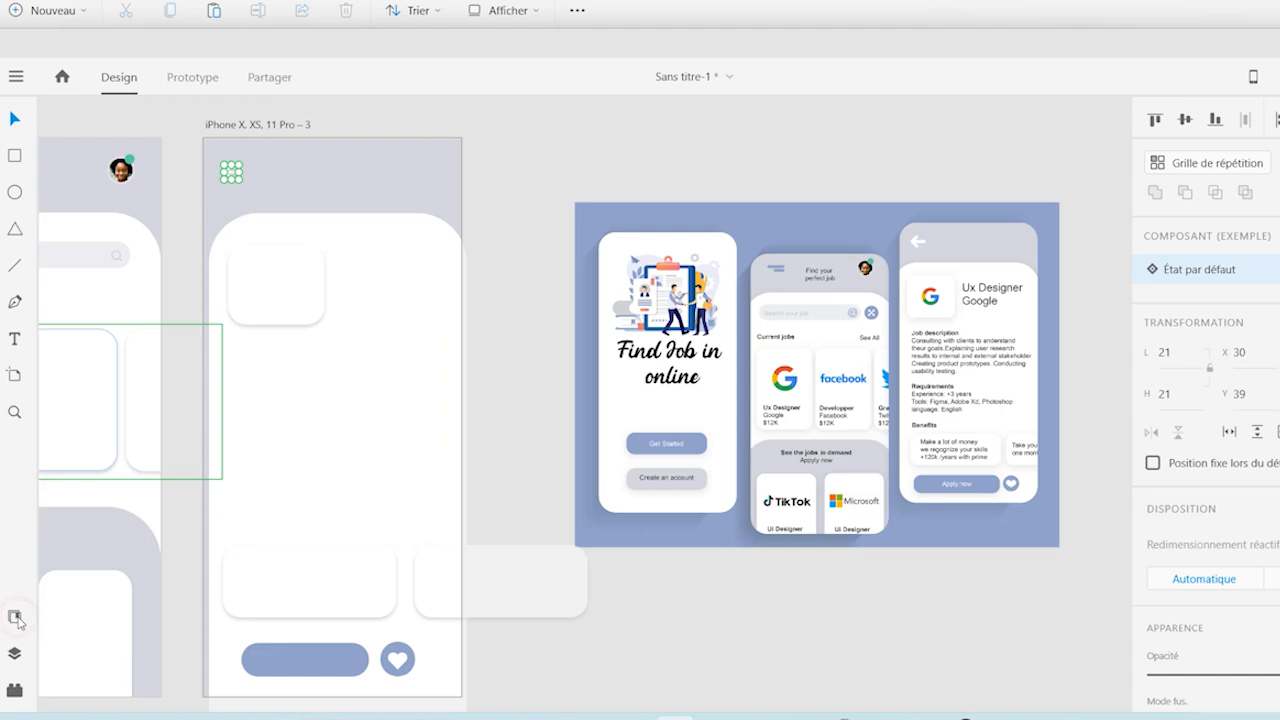
Step: Enlarge the back arrow slightly in the third artboard's header
click(242, 166)
drag(242, 165, 245, 162)
click(631, 171)
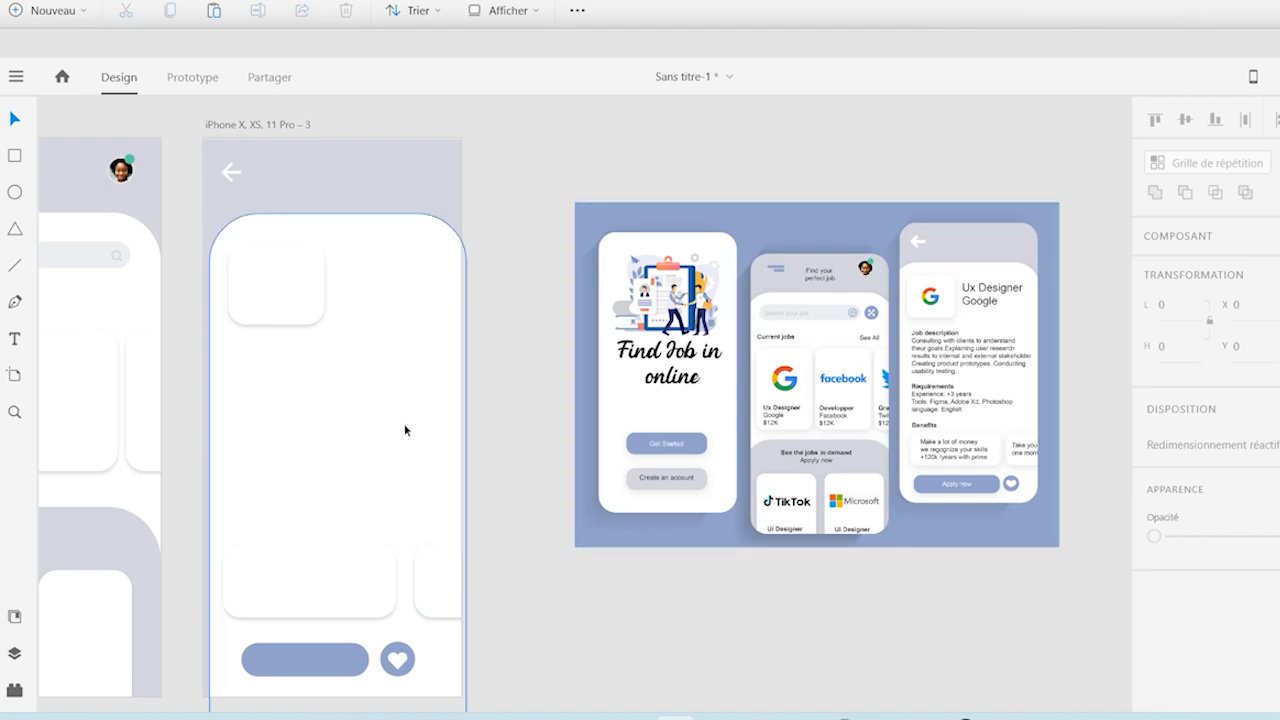
Step: Move the white rounded panel on the third artboard back to X 1
click(363, 459)
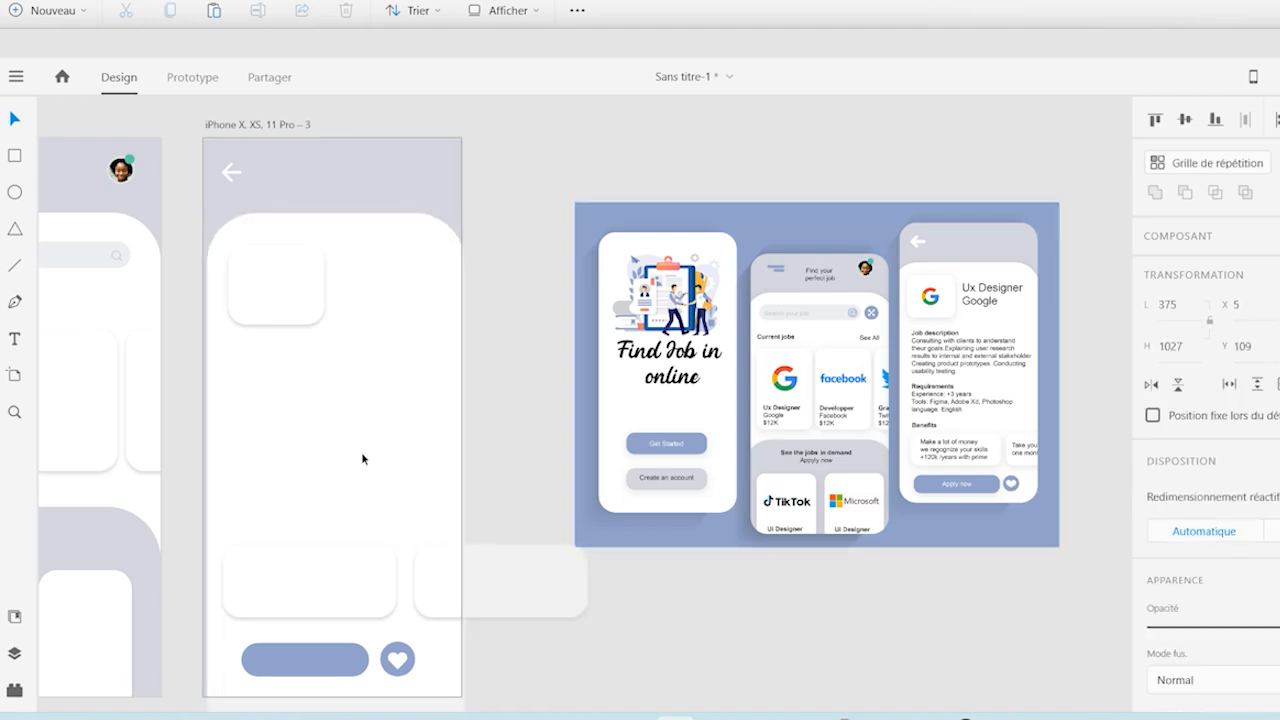
key(Left)
key(Left)
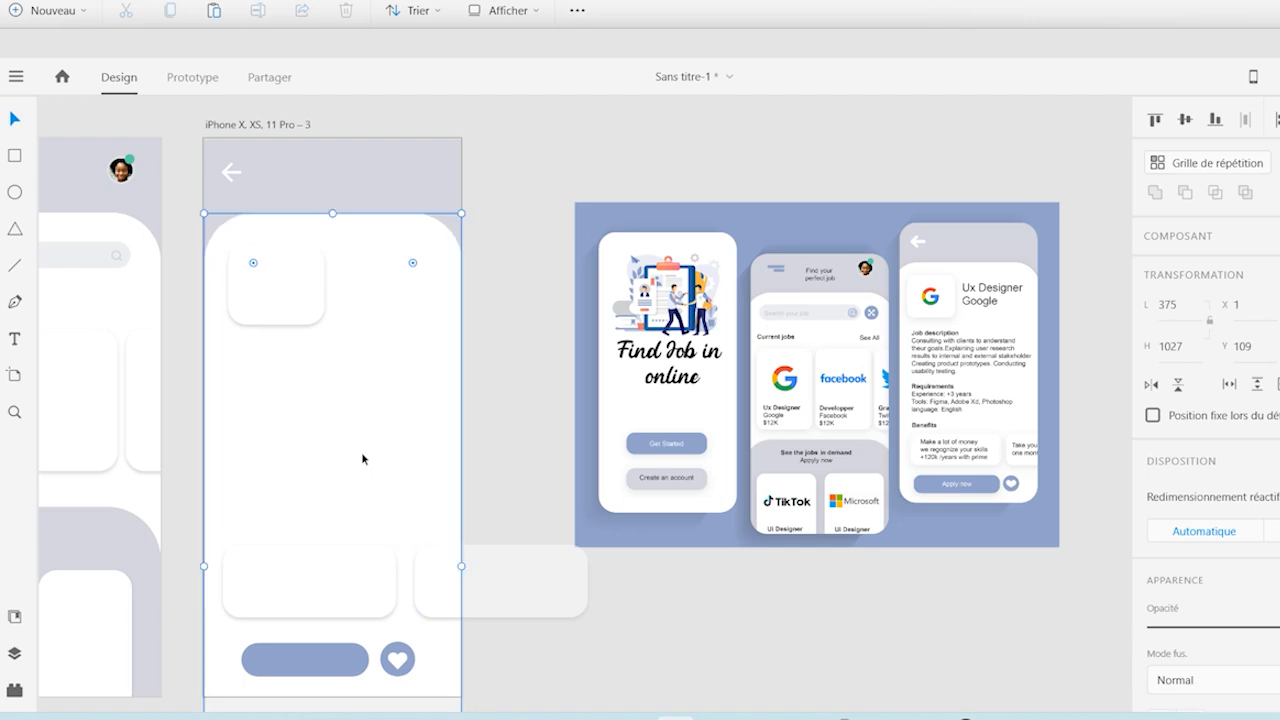
click(539, 357)
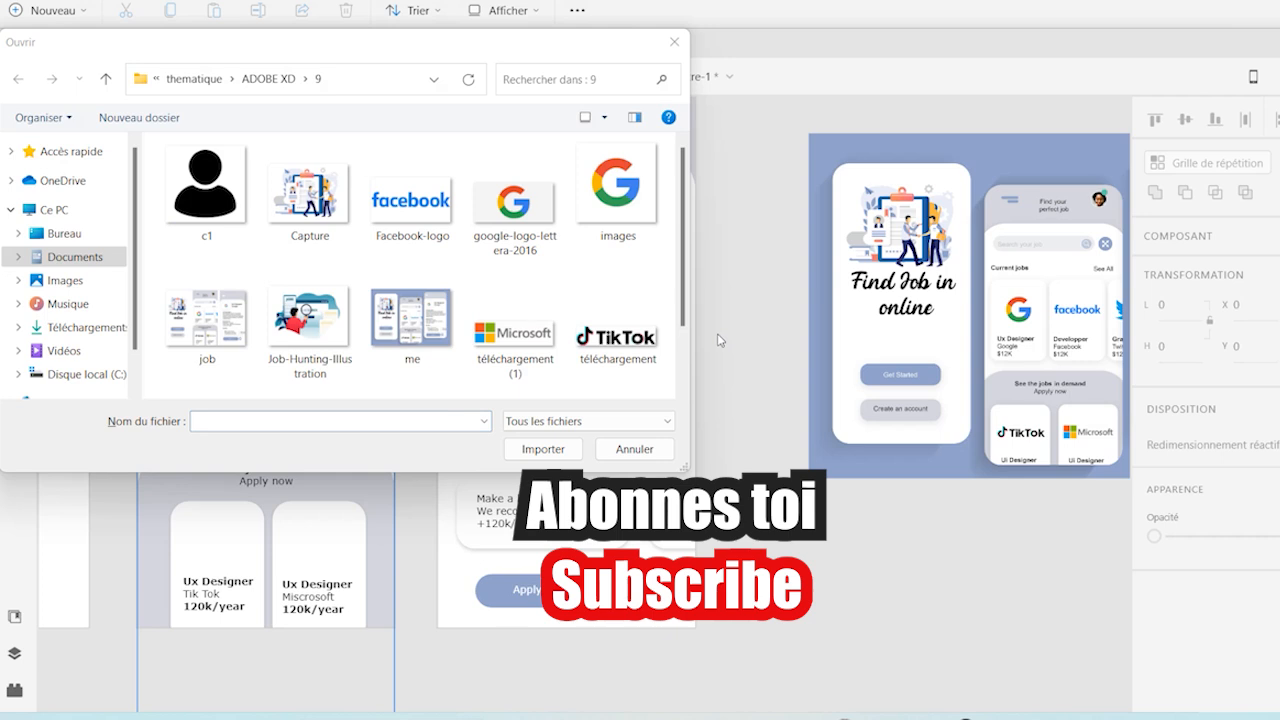
Step: Import the TikTok logo téléchargement, scale it to 111 × 26, and place it on the Tik Tok job card
click(618, 320)
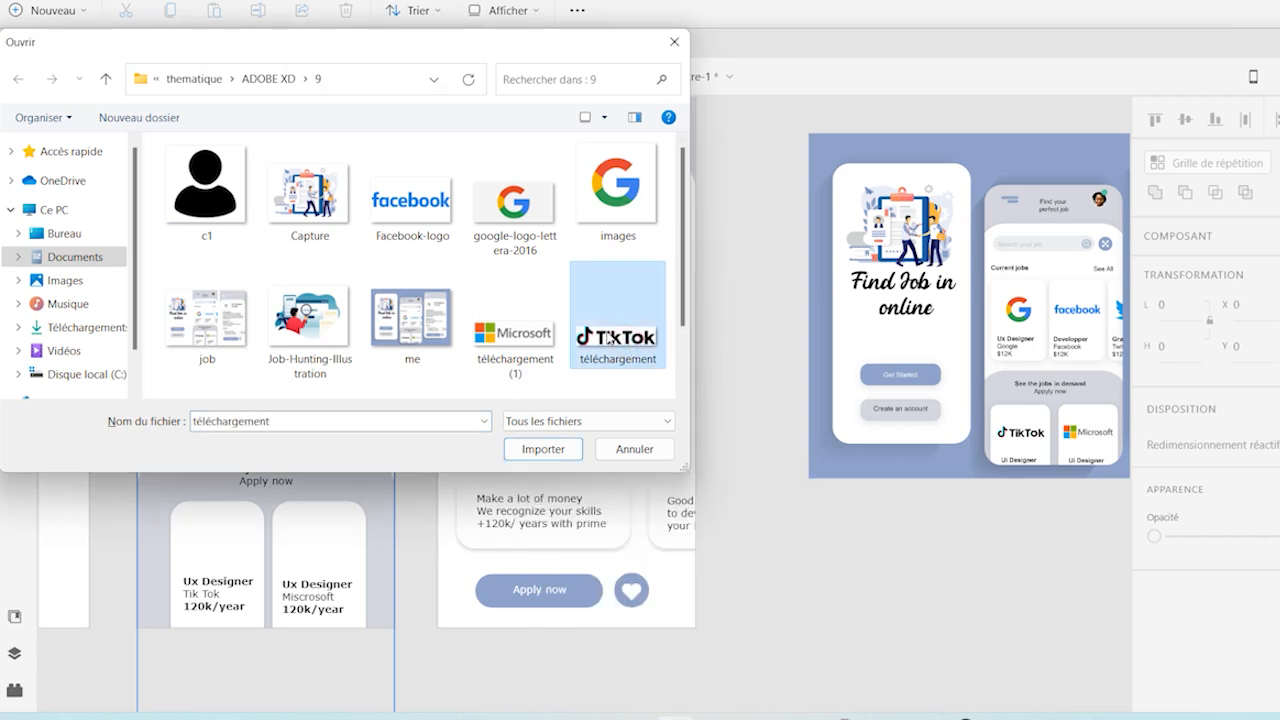
click(543, 449)
drag(533, 421, 204, 558)
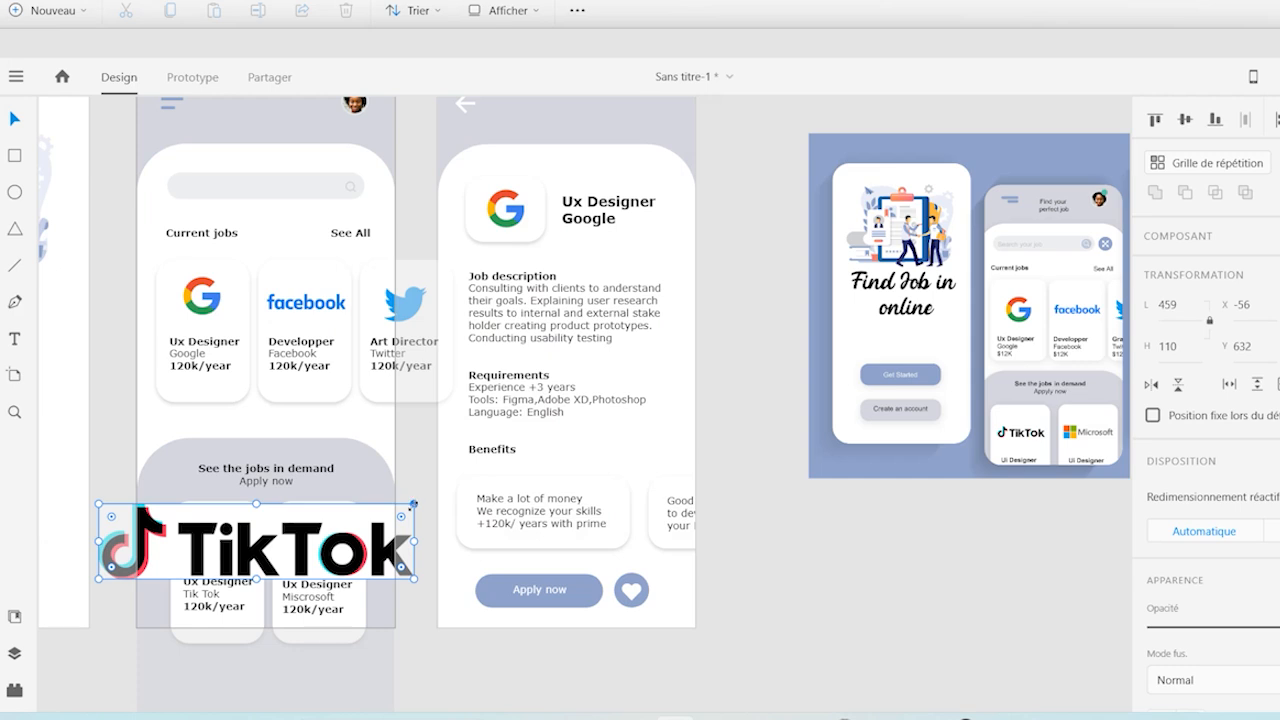
drag(414, 504, 233, 546)
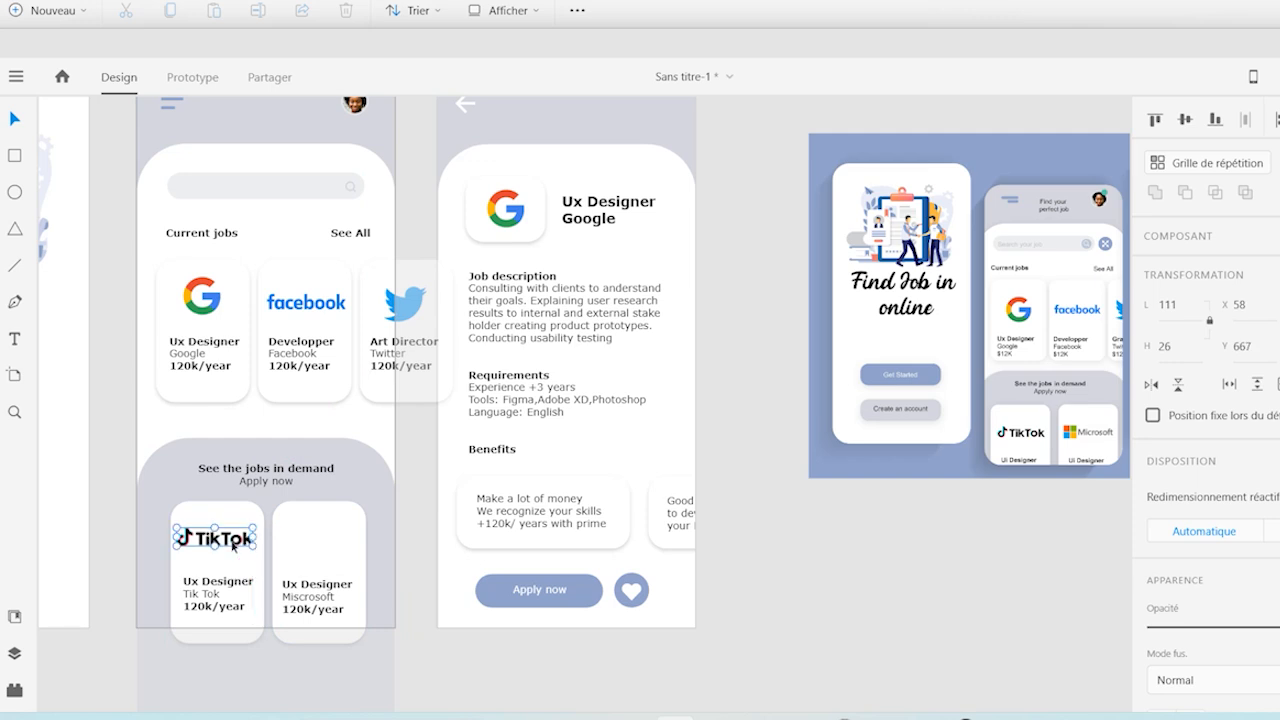
key(ctrl+shift+i)
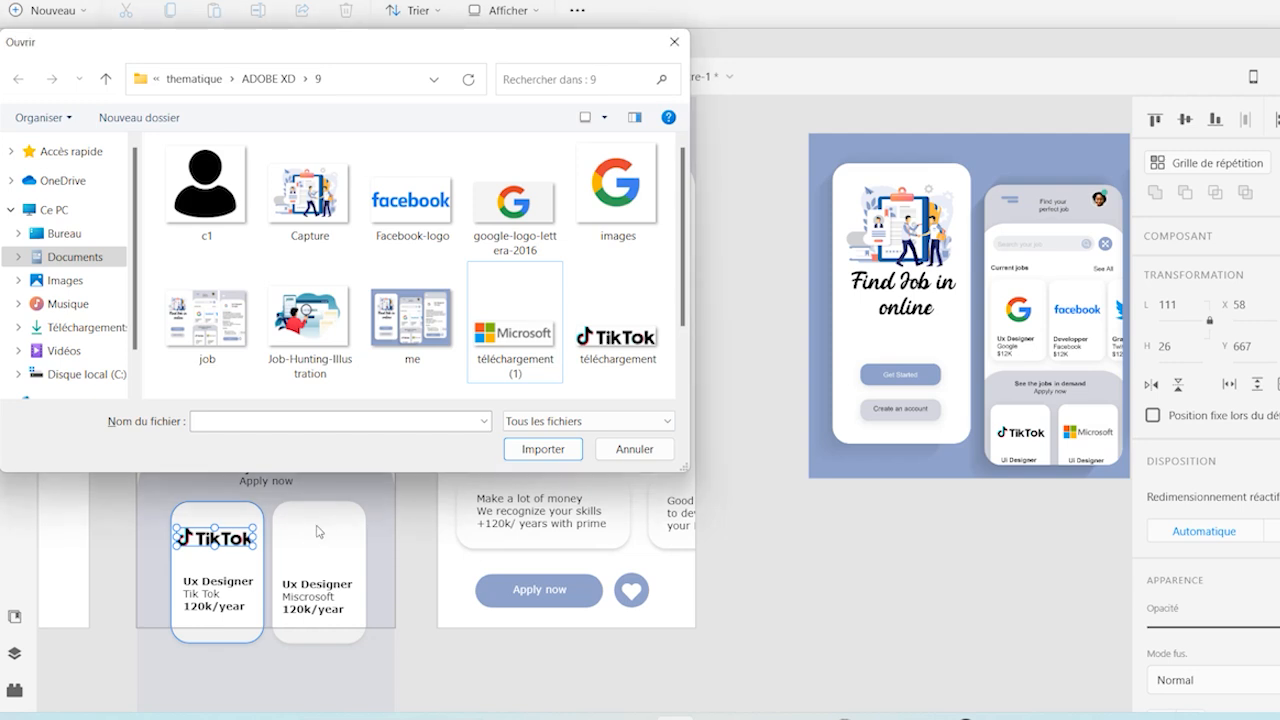
click(655, 455)
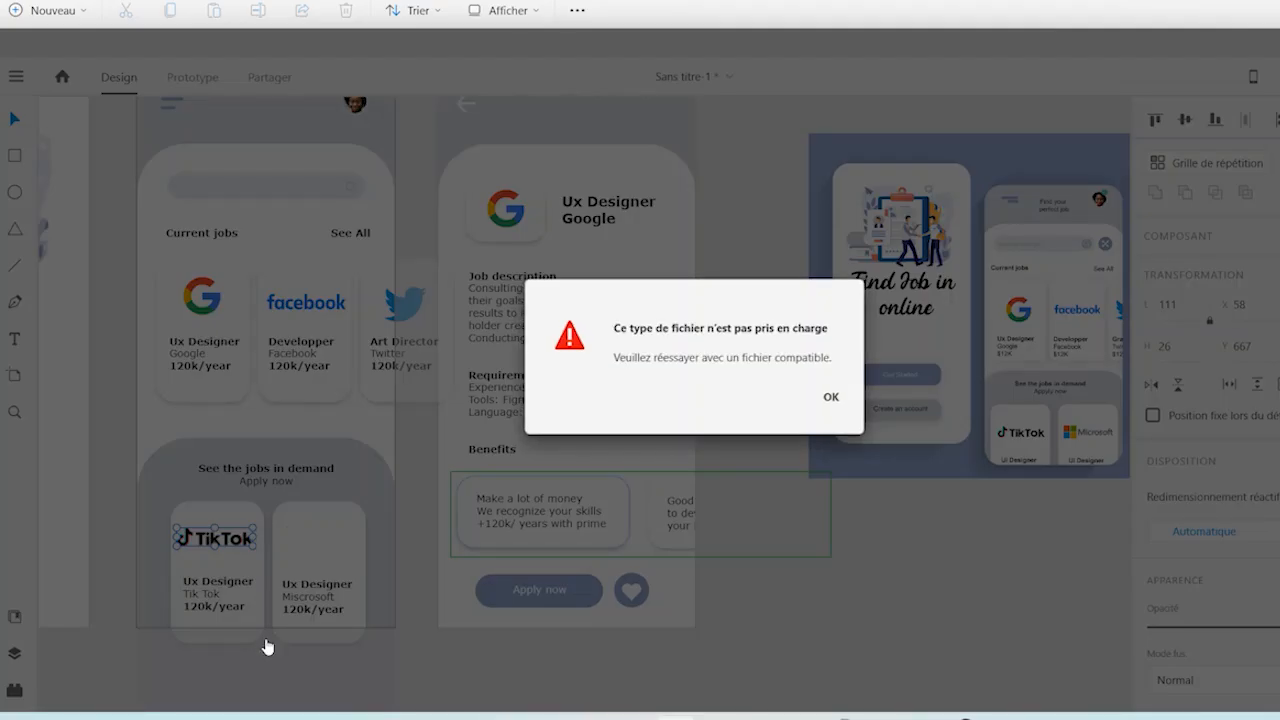
click(824, 404)
click(456, 666)
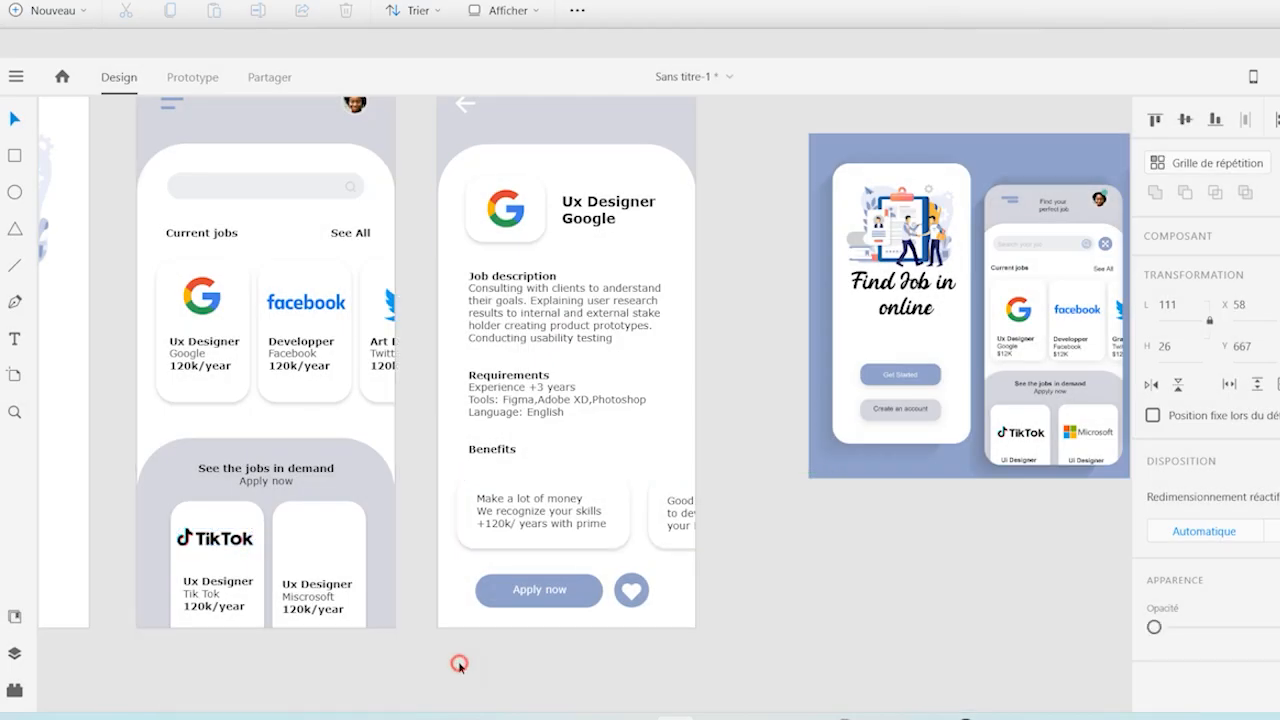
Step: Import the Microsoft logo téléchargement (1) and place it on the second card of the jobs in demand section
key(ctrl+shift+i)
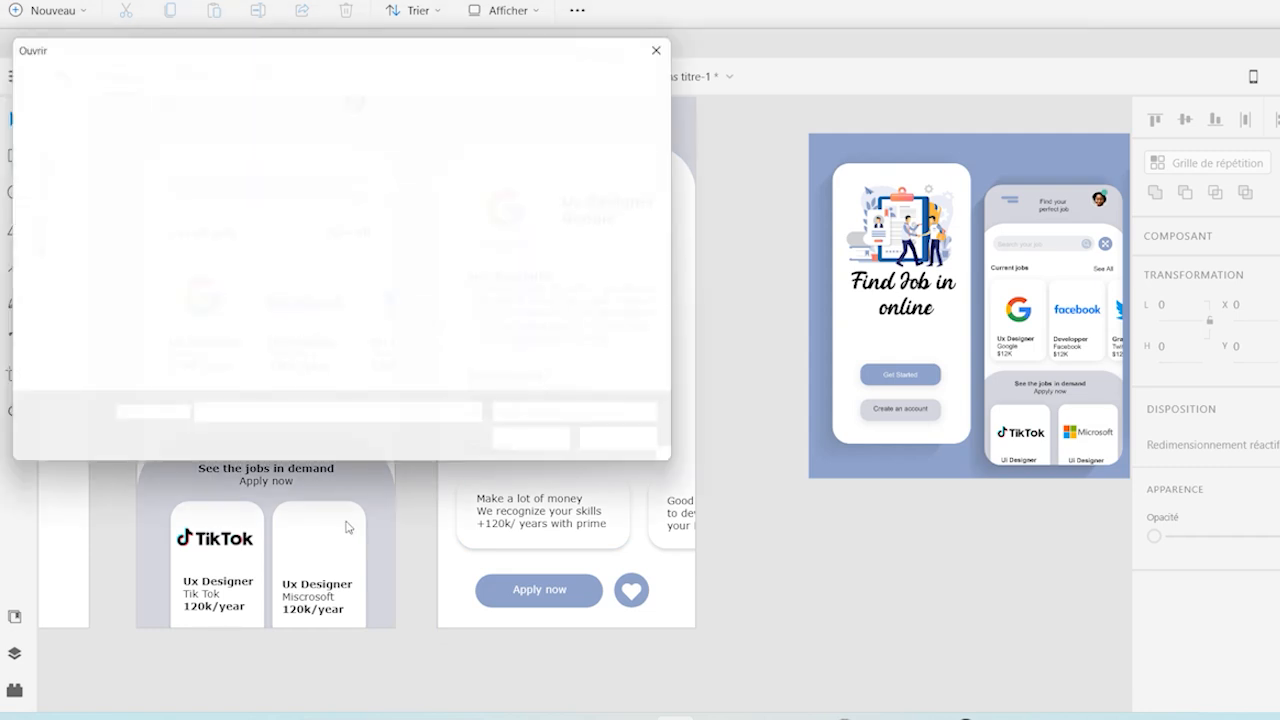
double_click(557, 374)
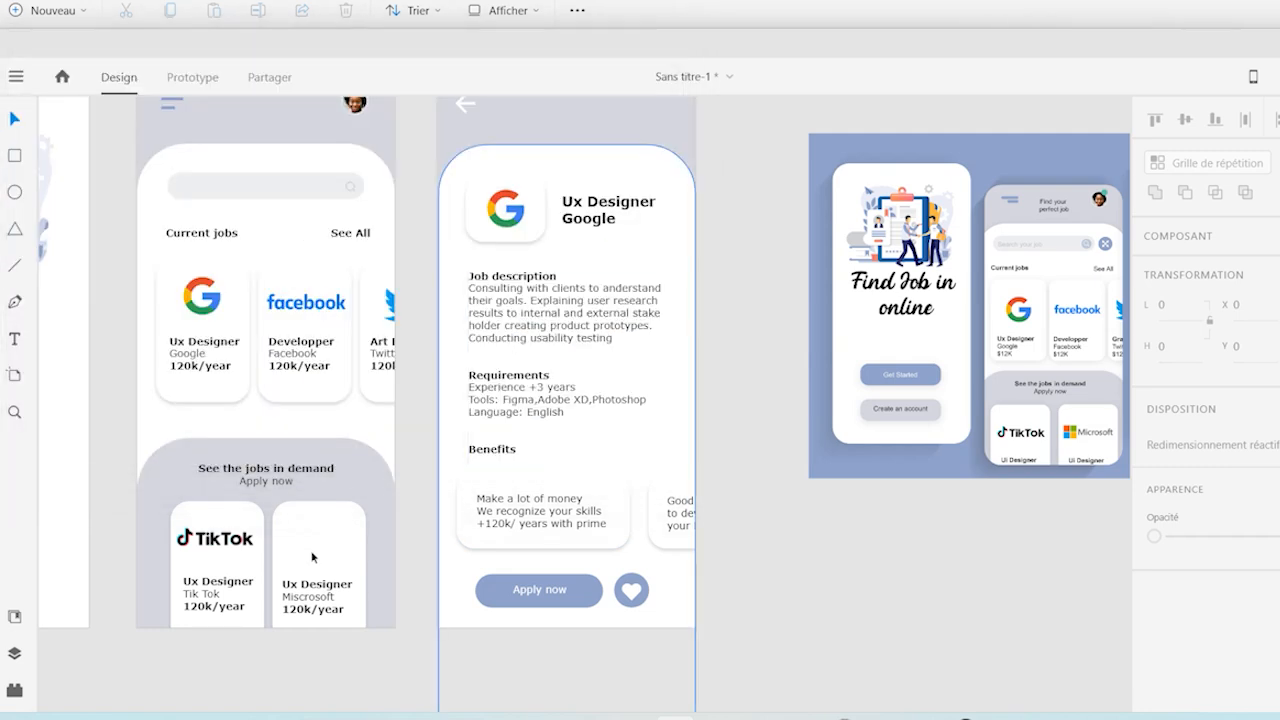
drag(565, 415, 347, 534)
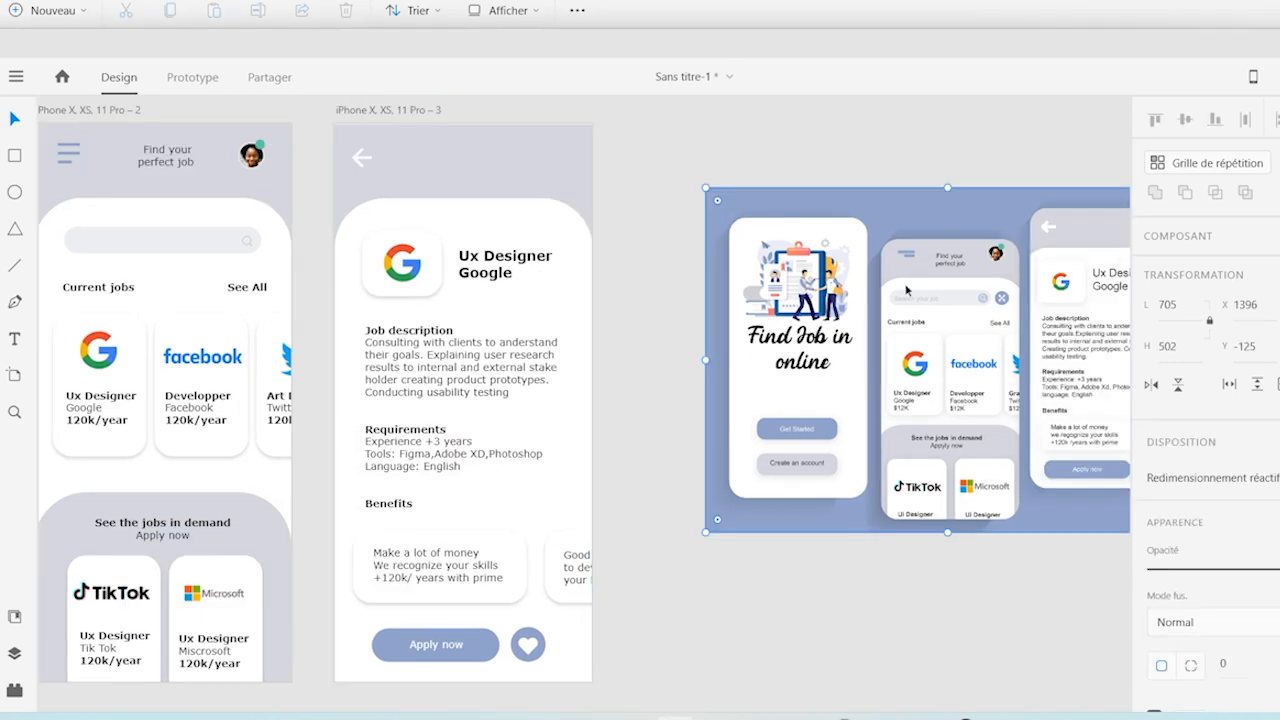
Step: Delete the reference mockup image beside the artboards and bring all three finished artboards into view
key(Delete)
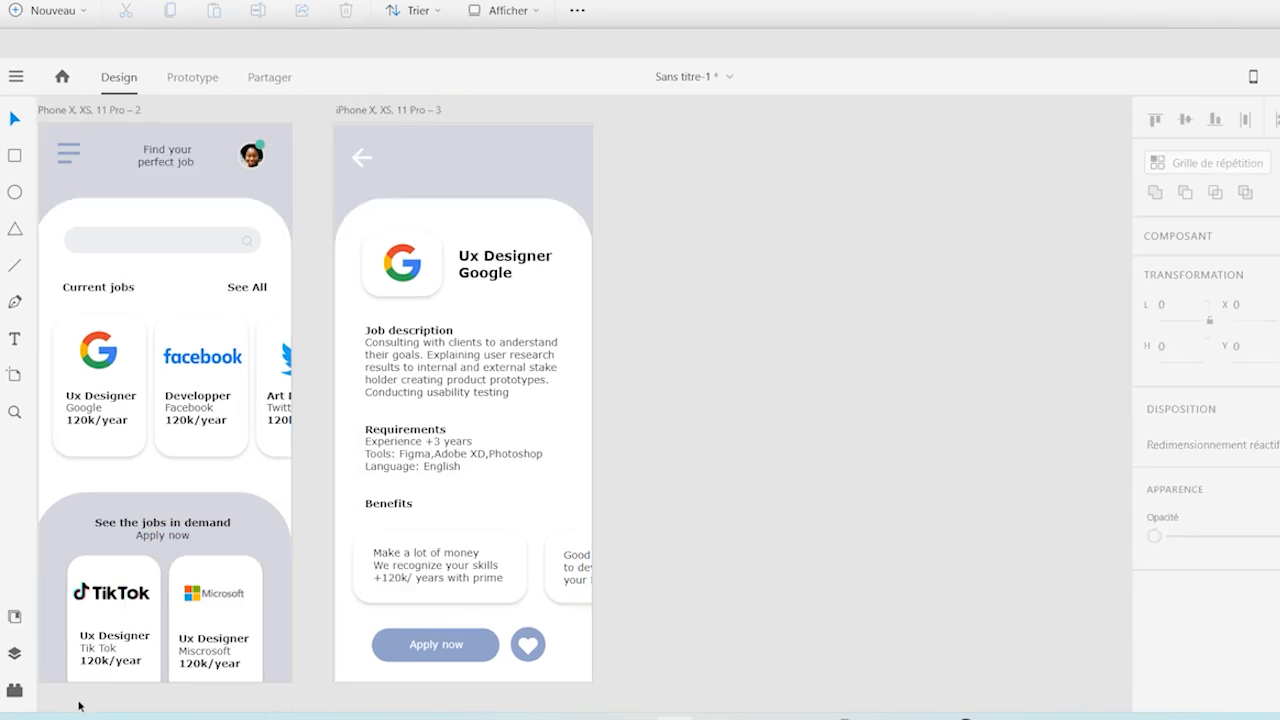
scroll(49, 698, left, 5)
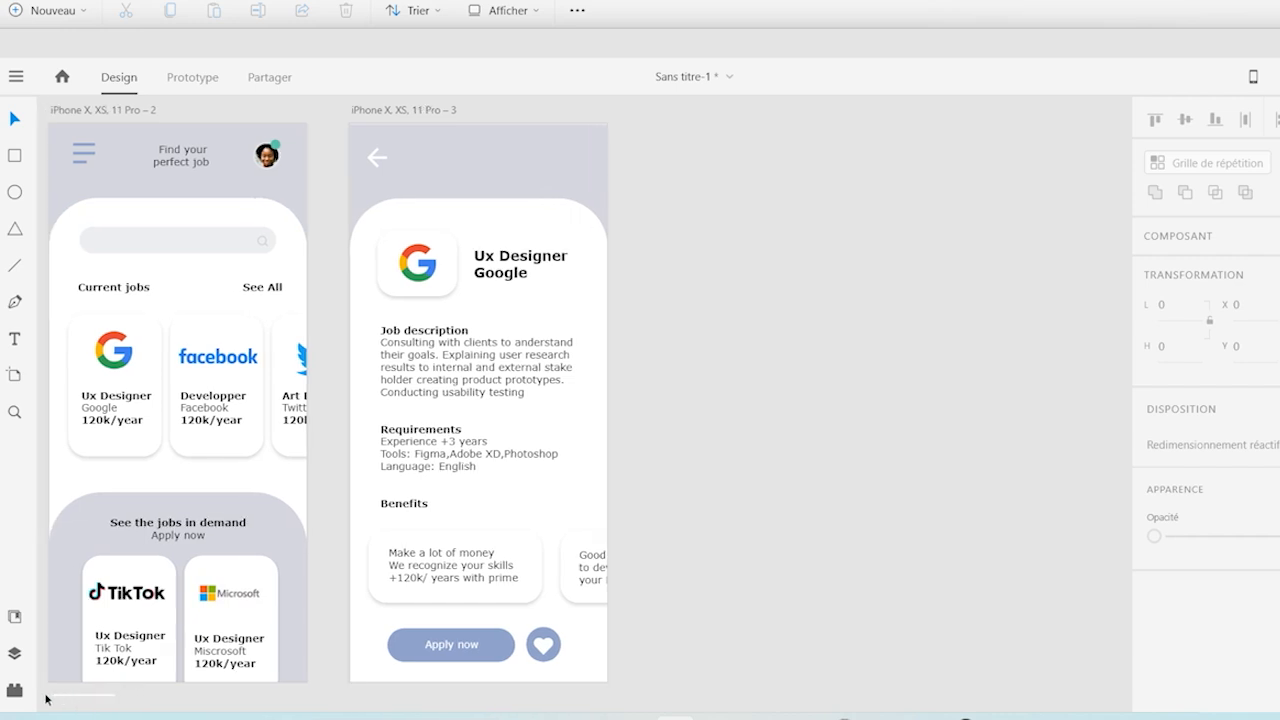
scroll(43, 698, left, 6)
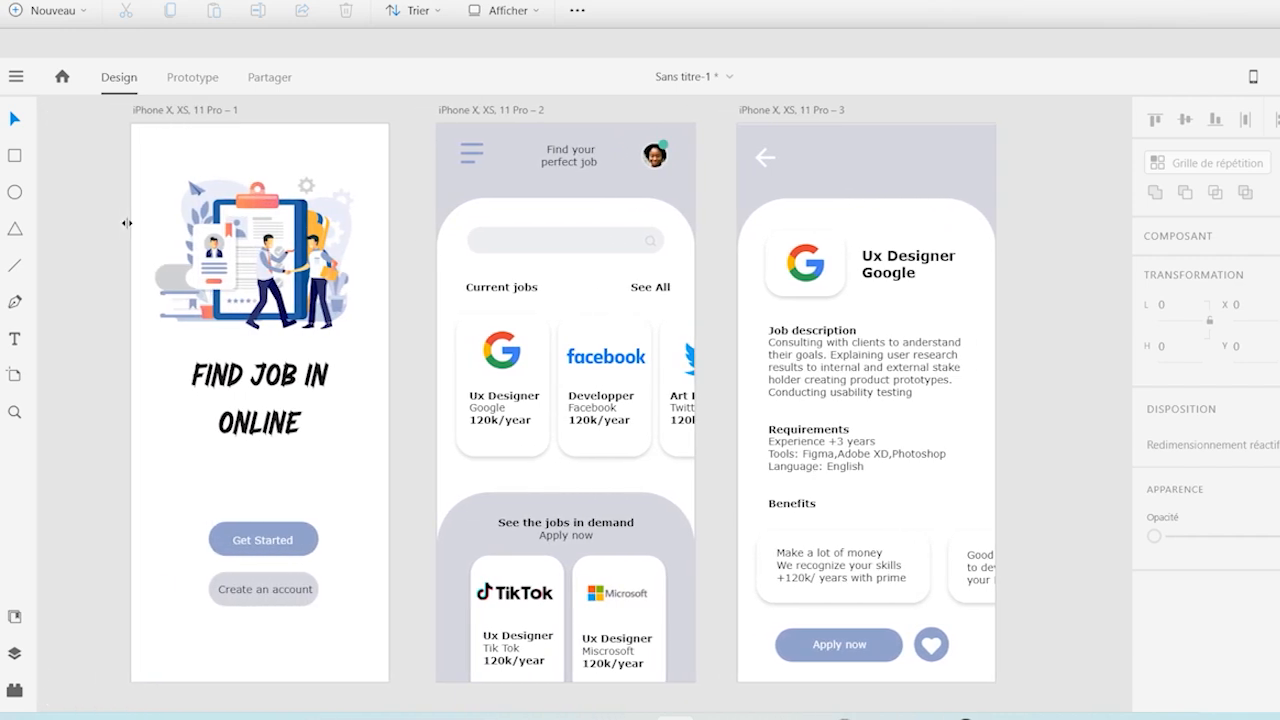
Step: In prototype mode, link the Get Started button to the second artboard and the second artboard's menu icon back to the first
click(193, 78)
click(315, 529)
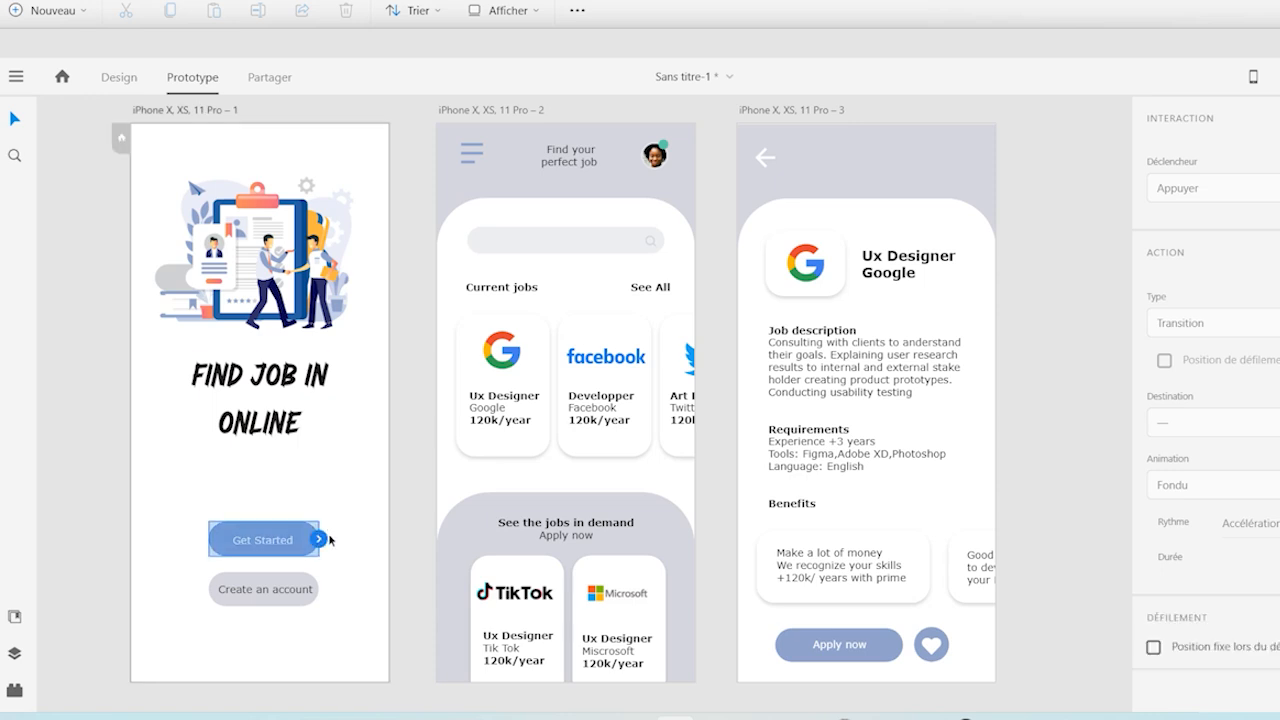
drag(320, 540, 450, 470)
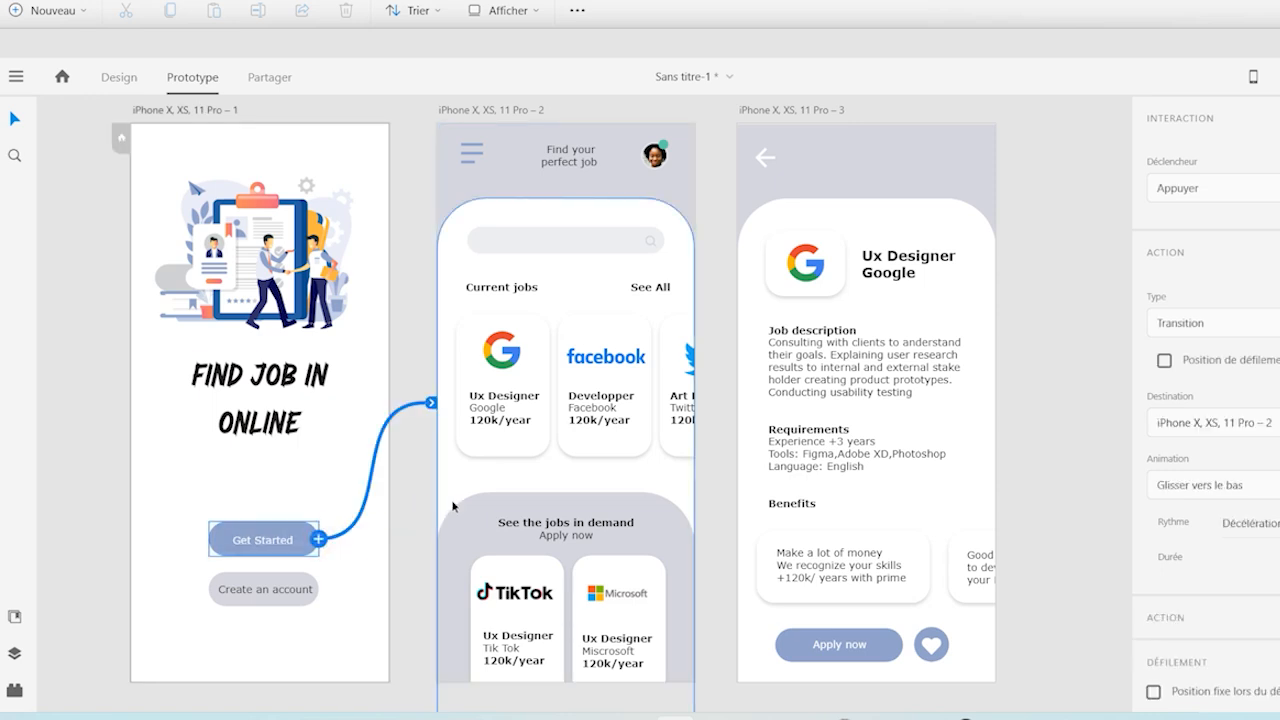
click(471, 155)
drag(484, 151, 350, 300)
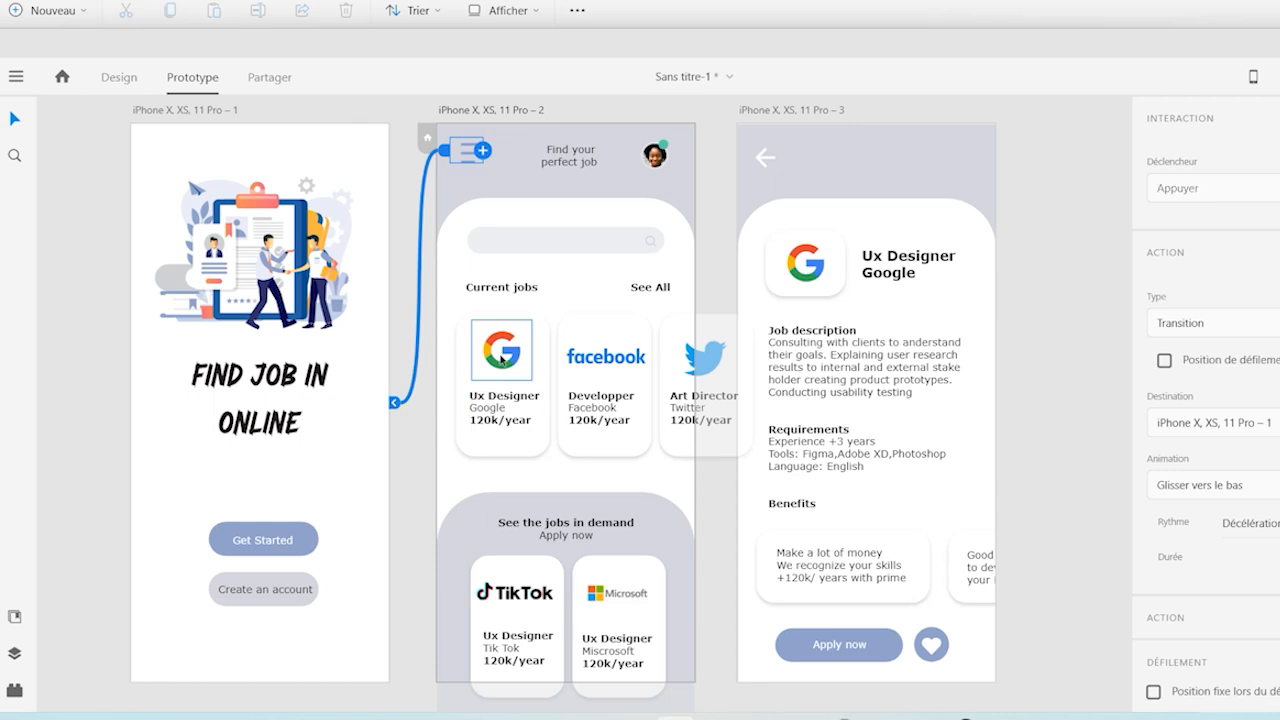
Step: Link both the Google logo and the text on the Google job card to the third artboard
click(503, 360)
drag(533, 352, 784, 288)
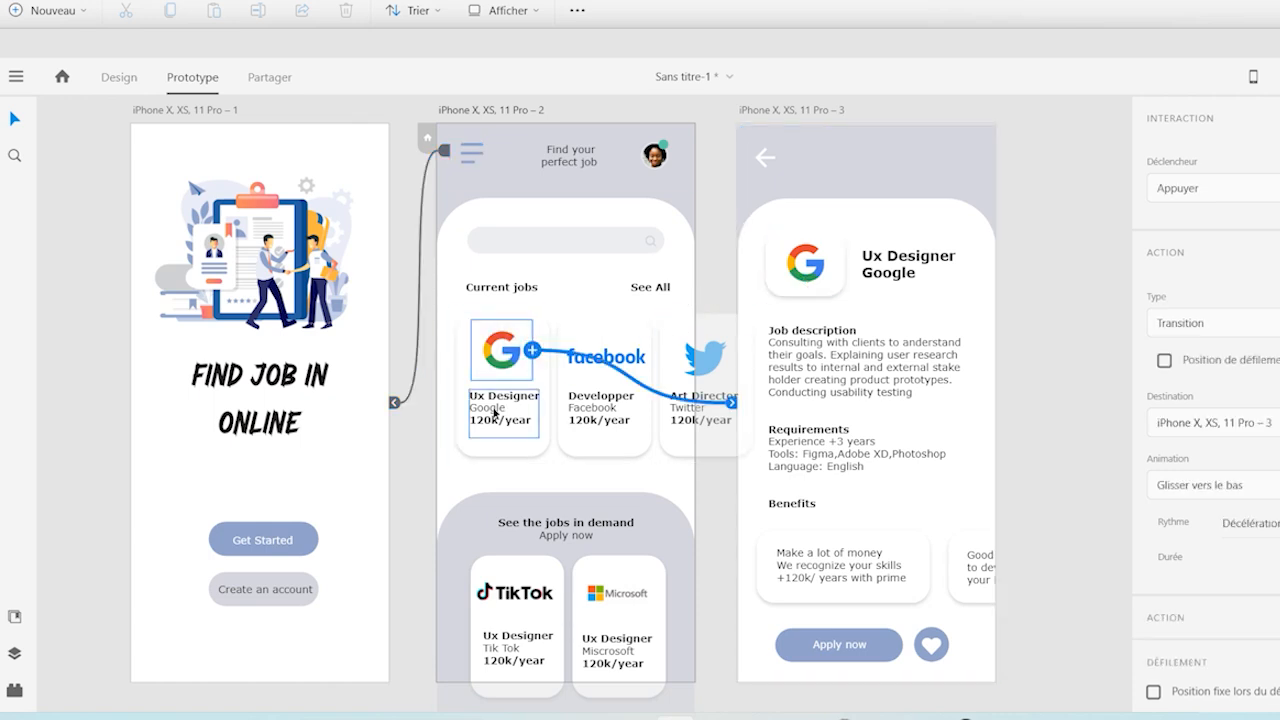
click(530, 414)
drag(540, 415, 840, 453)
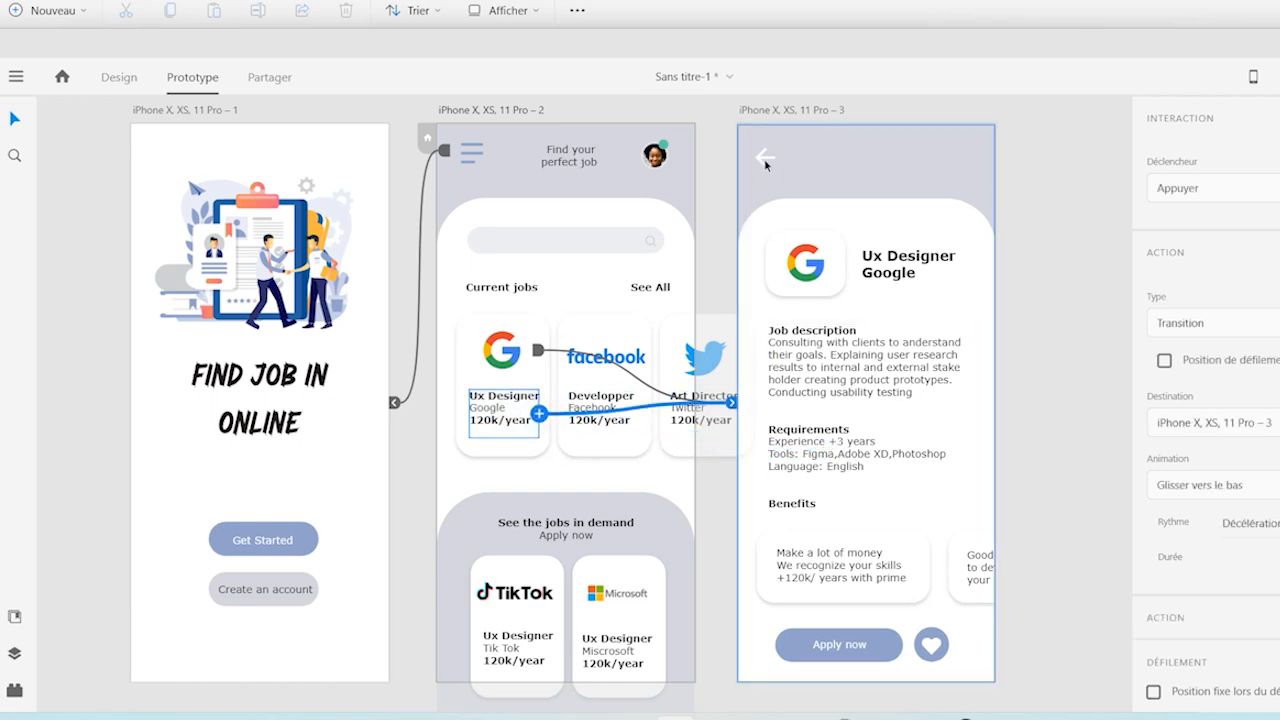
Step: Link the back arrow on the third artboard to the second artboard
click(765, 162)
click(766, 164)
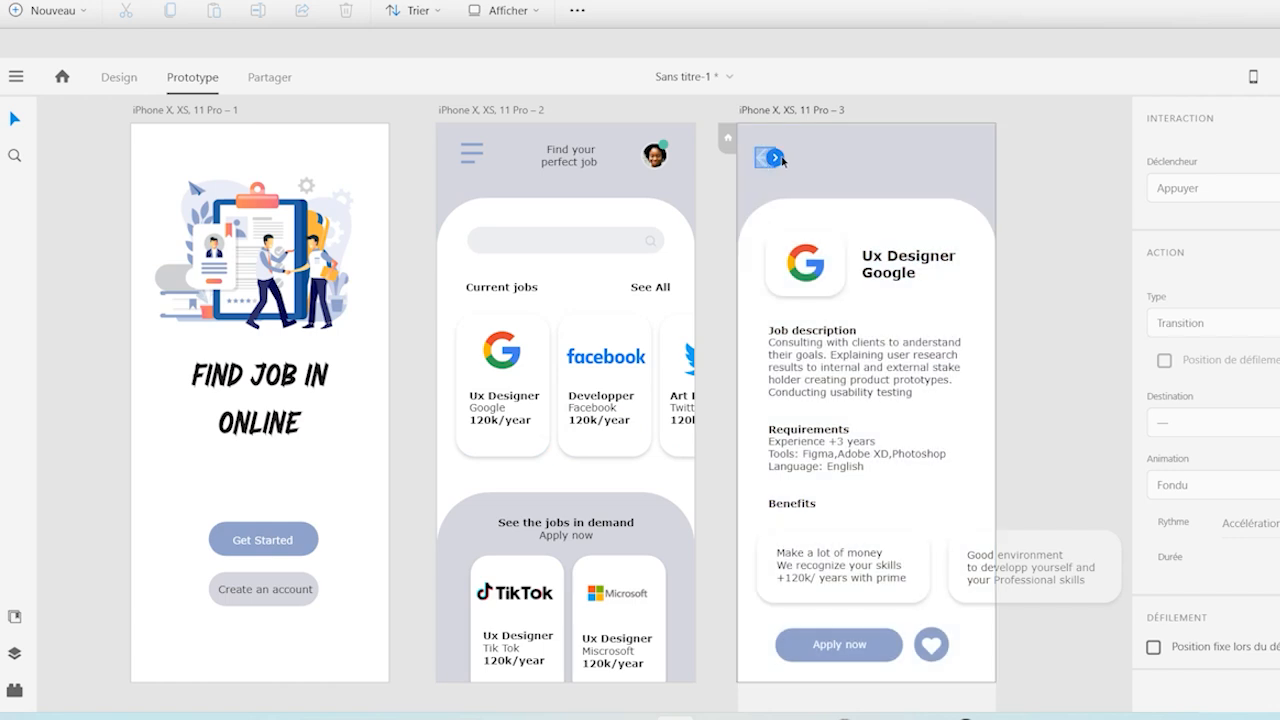
drag(781, 160, 660, 300)
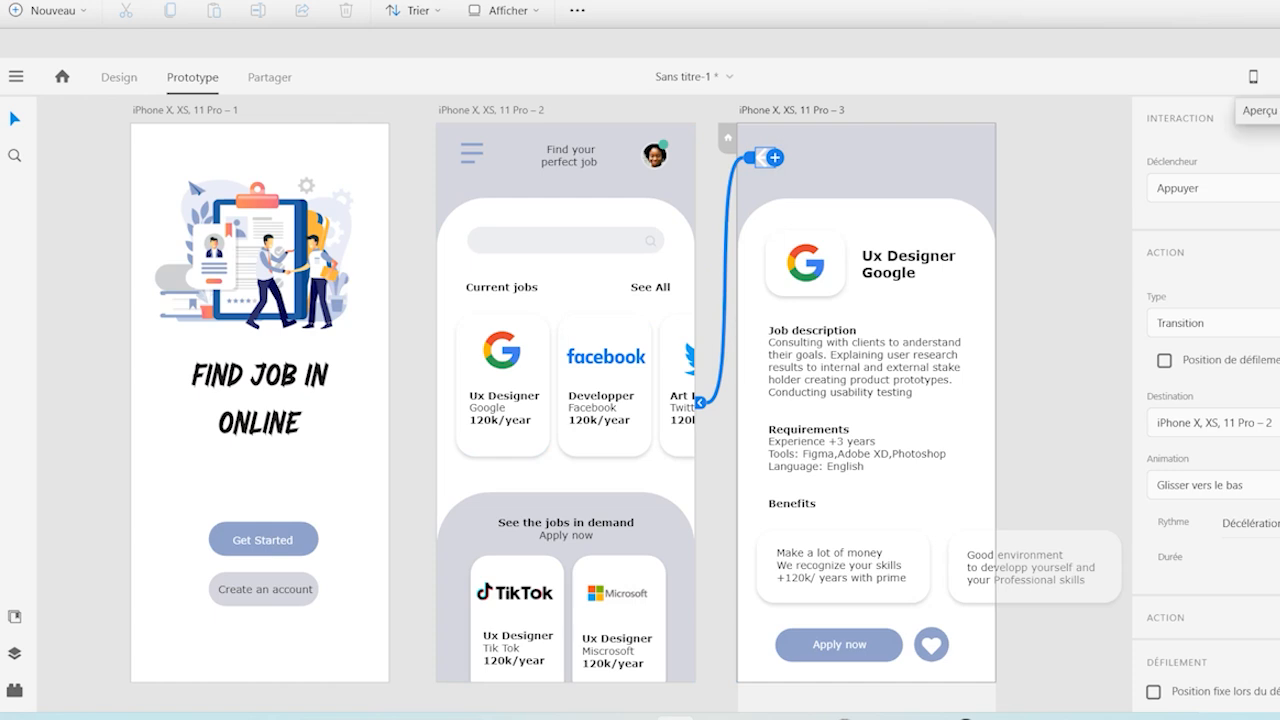
Step: Preview the prototype from the job detail screen and test the back arrow, the Google card's logo and text, and the menu icon
click(1253, 77)
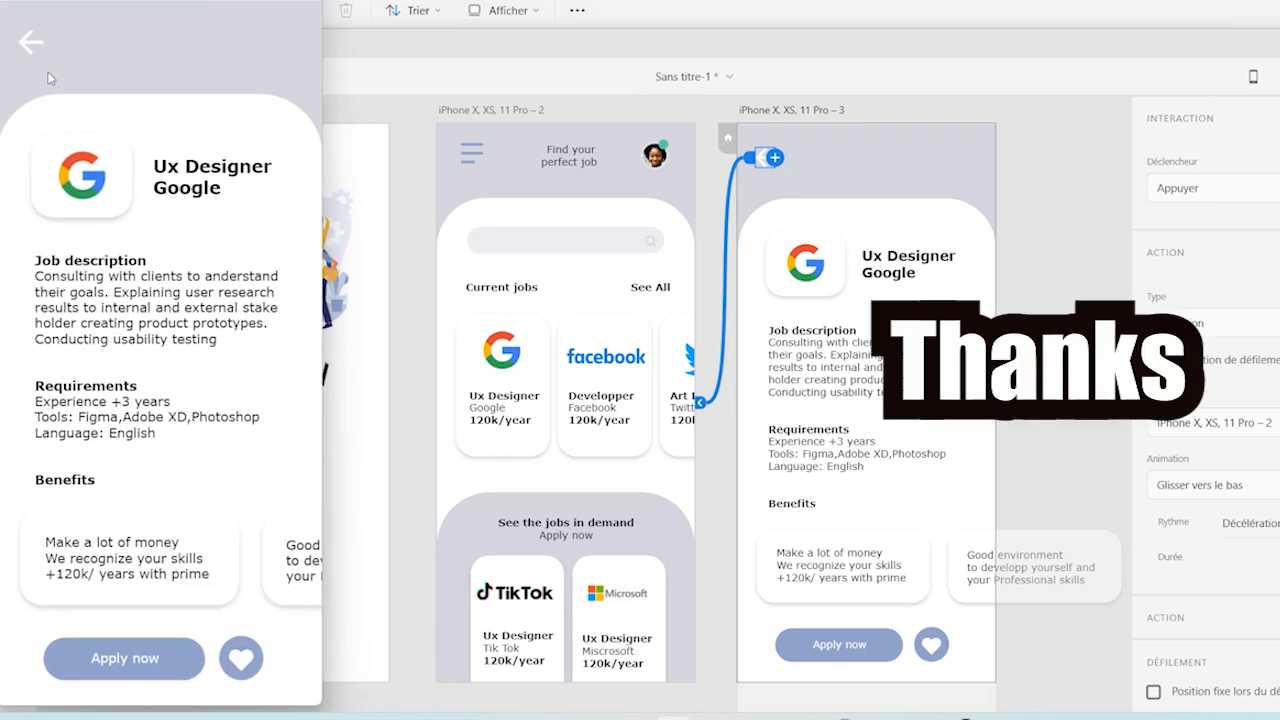
click(31, 44)
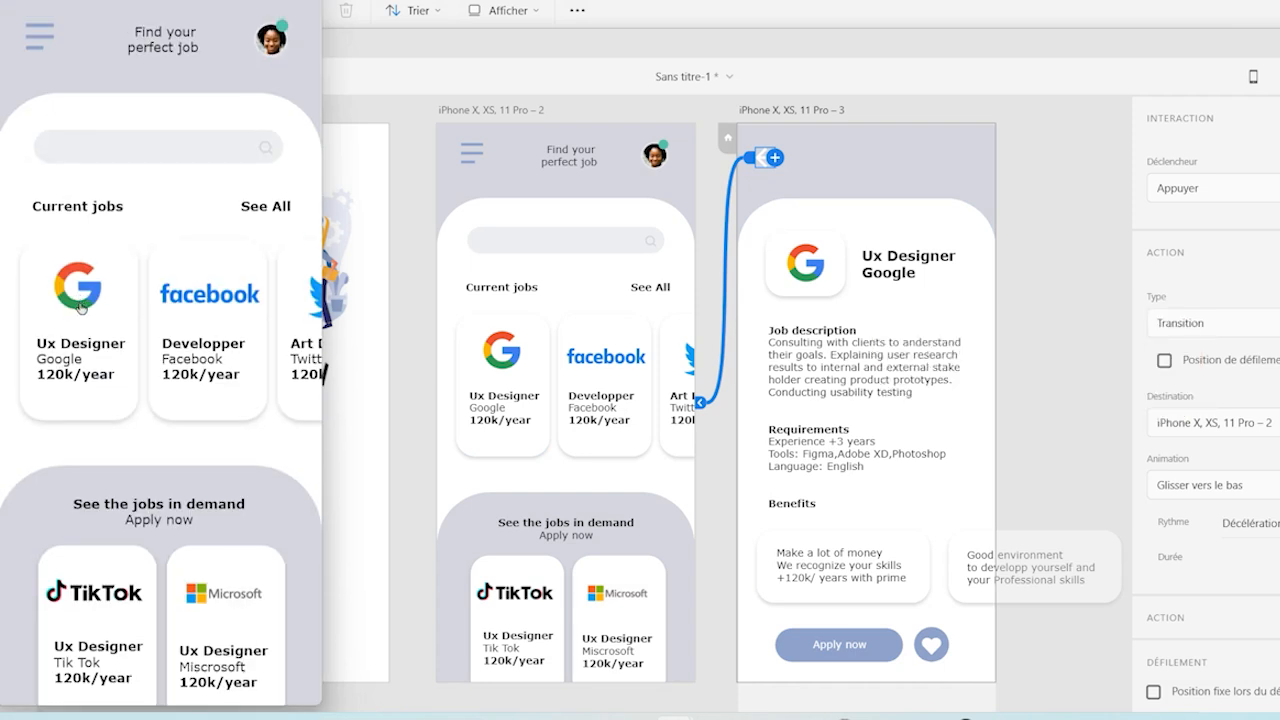
click(81, 307)
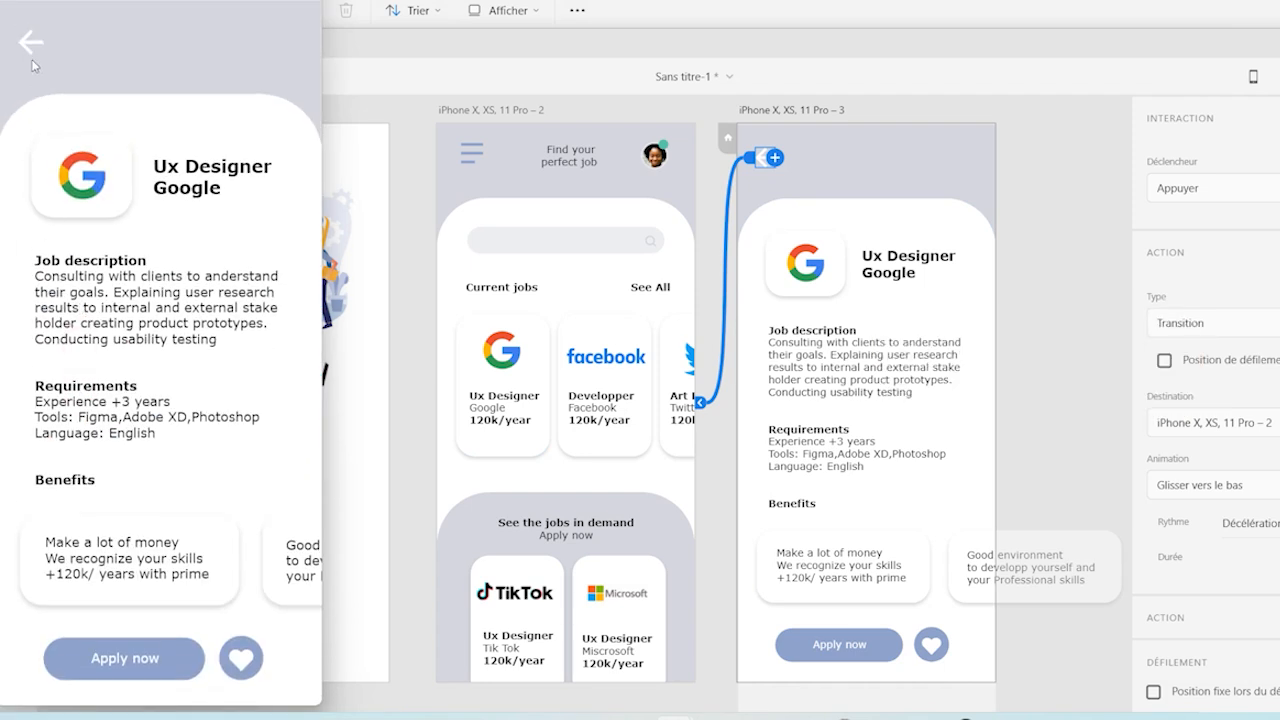
click(30, 46)
click(78, 375)
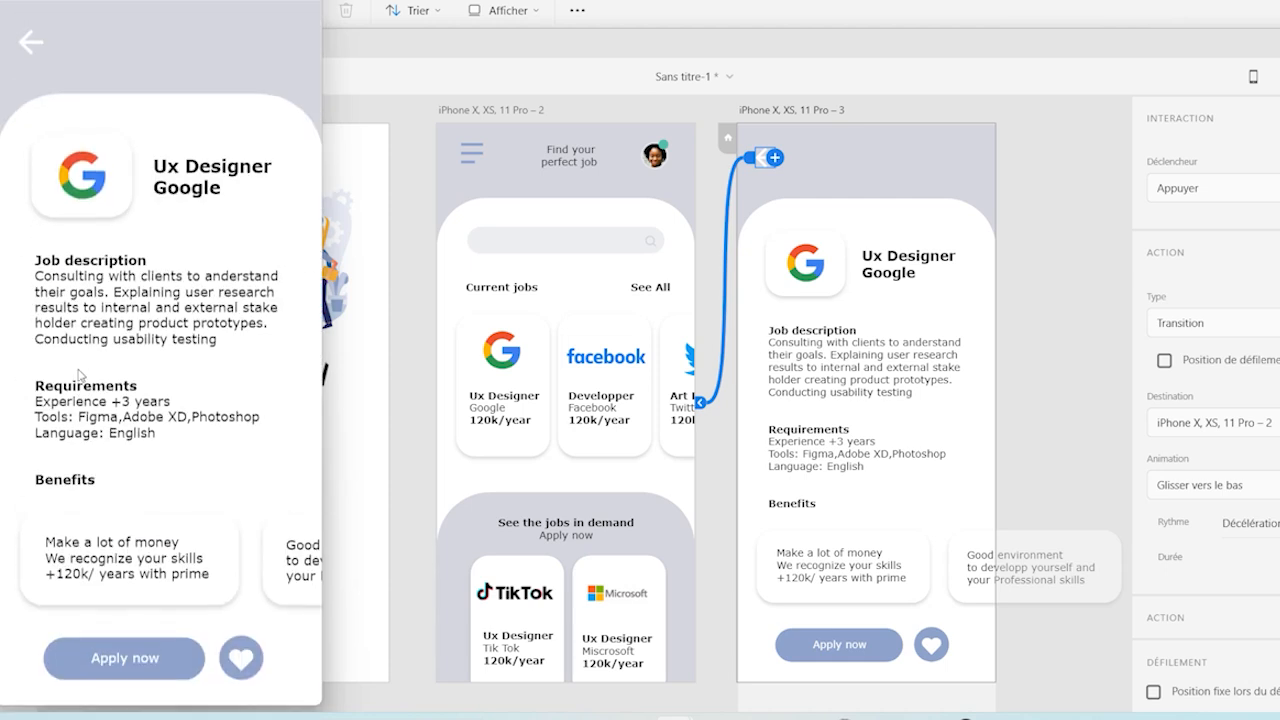
click(29, 48)
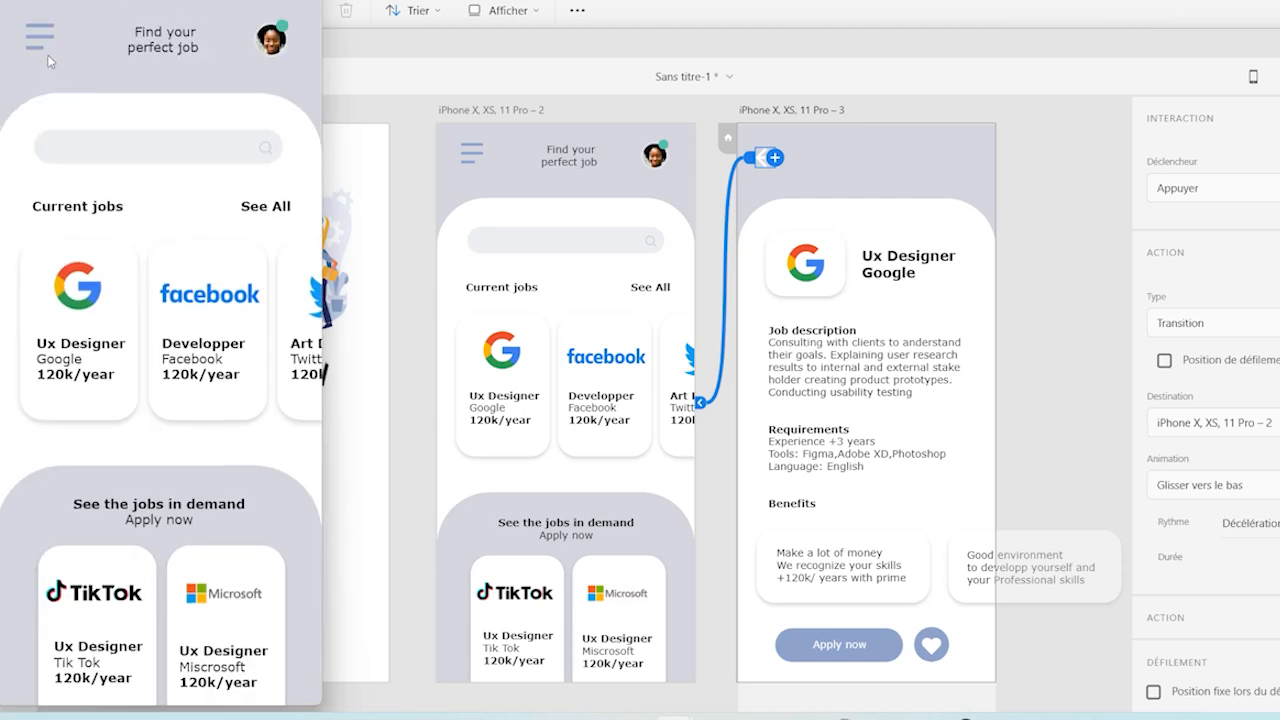
click(42, 37)
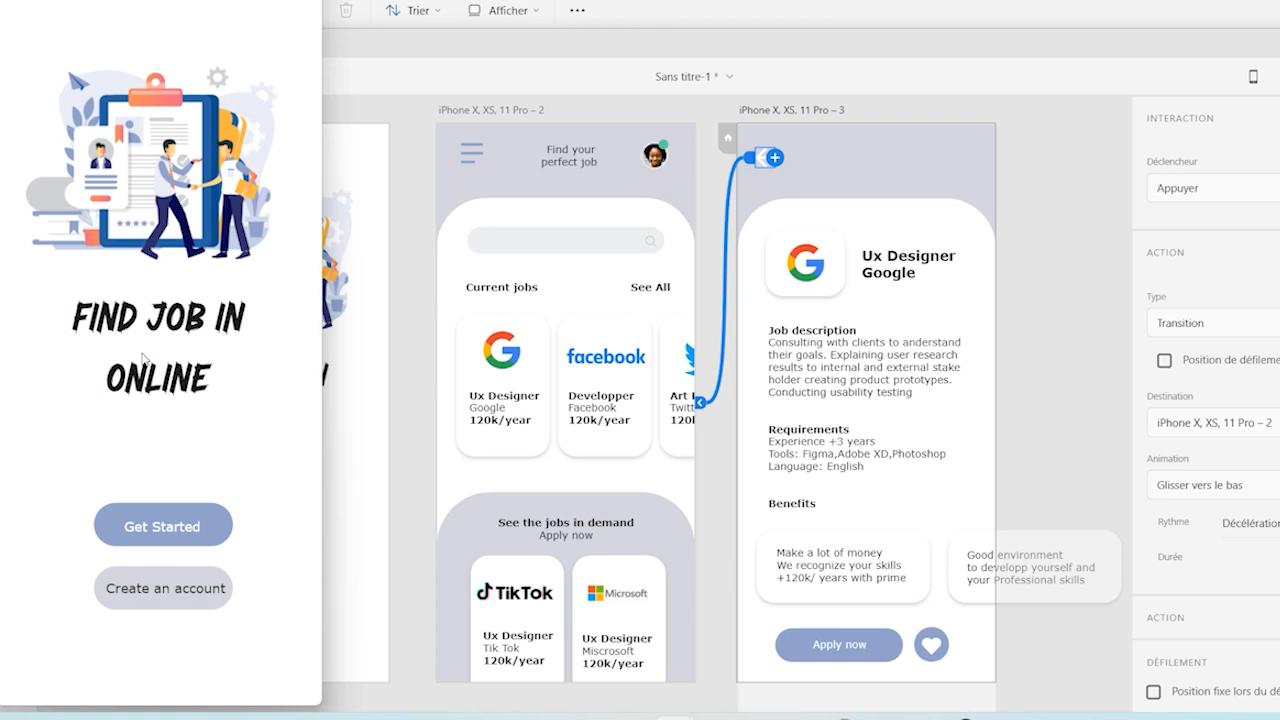
Step: Move the preview window fully into view and test the whole flow from Get Started through the Google card and back
drag(174, 2, 168, 40)
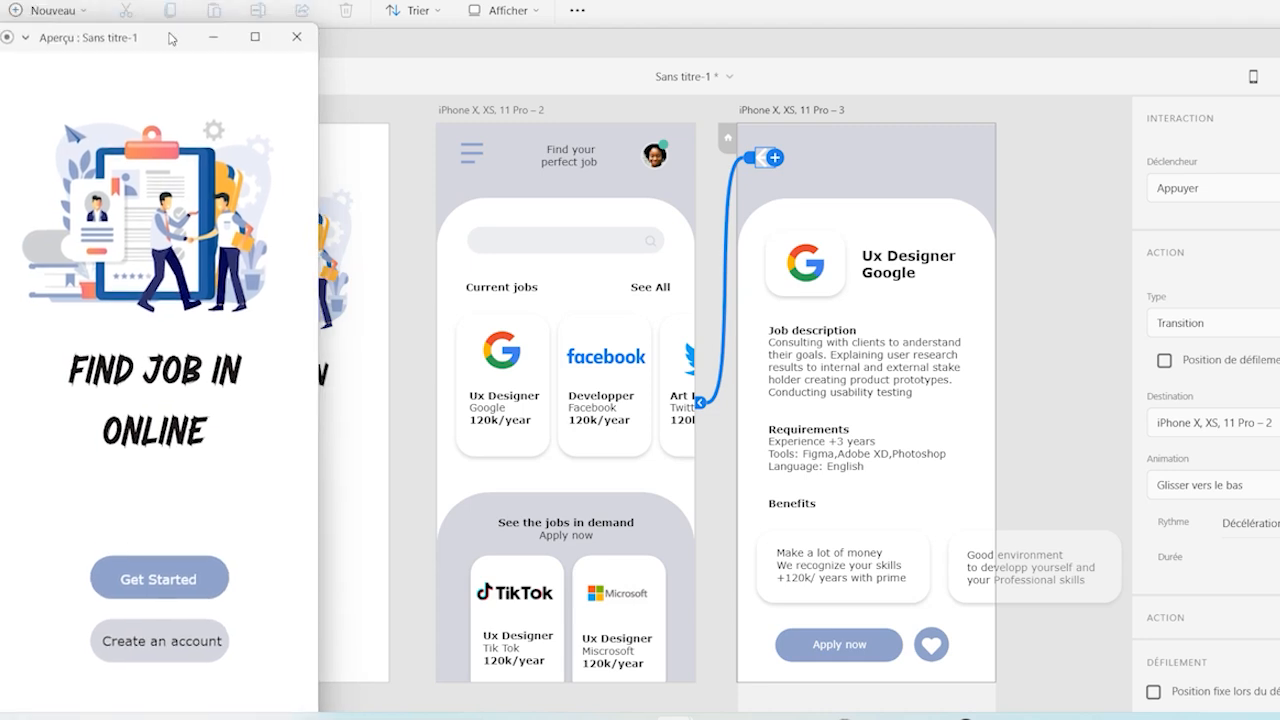
click(167, 583)
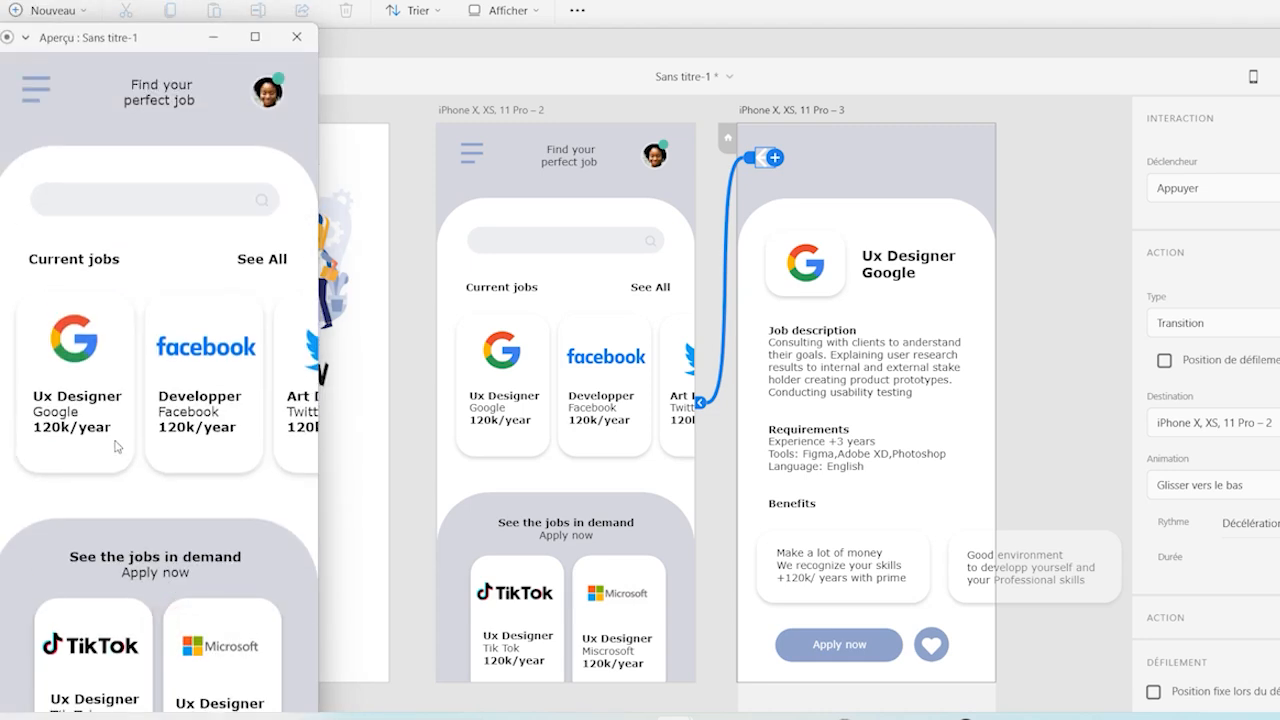
click(85, 348)
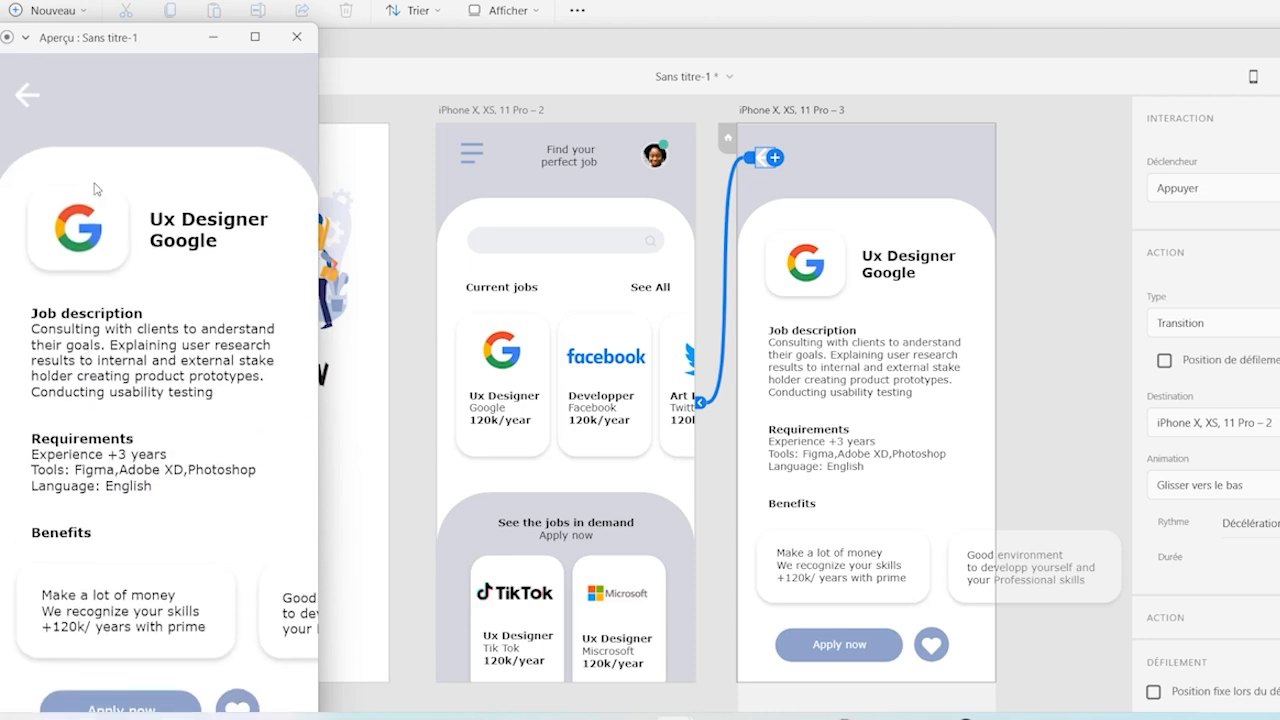
click(25, 100)
click(33, 92)
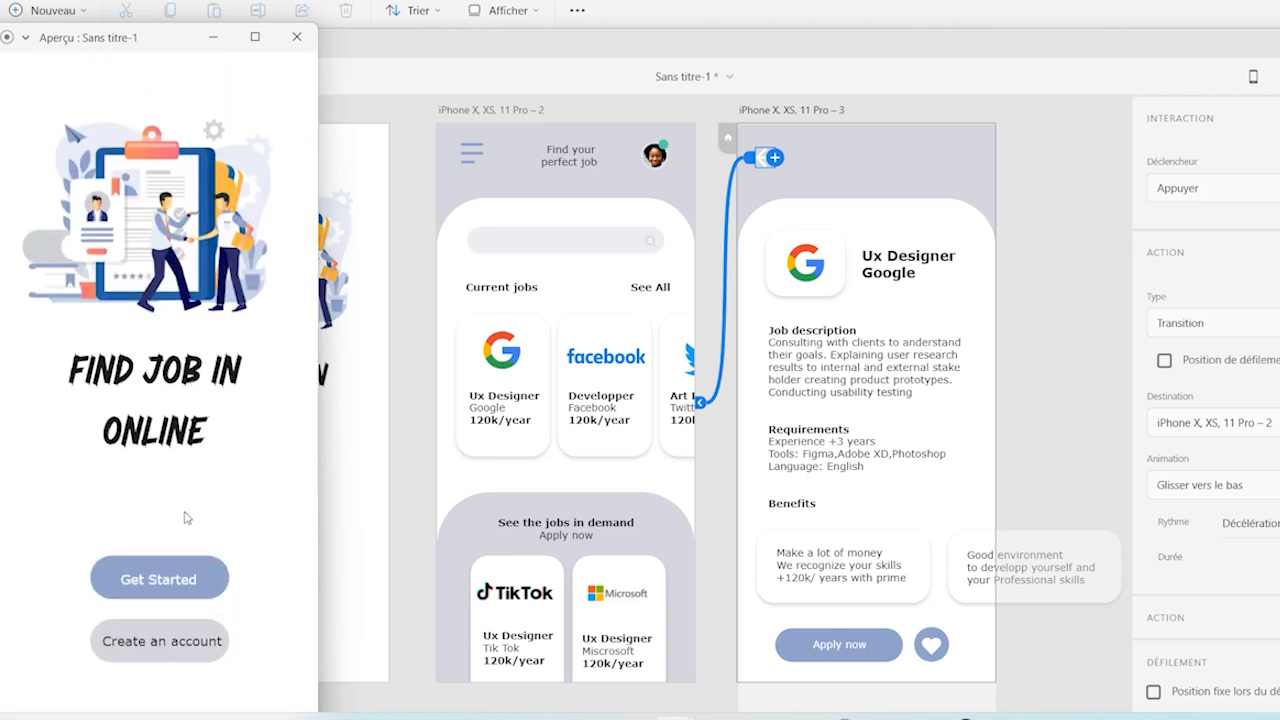
click(172, 586)
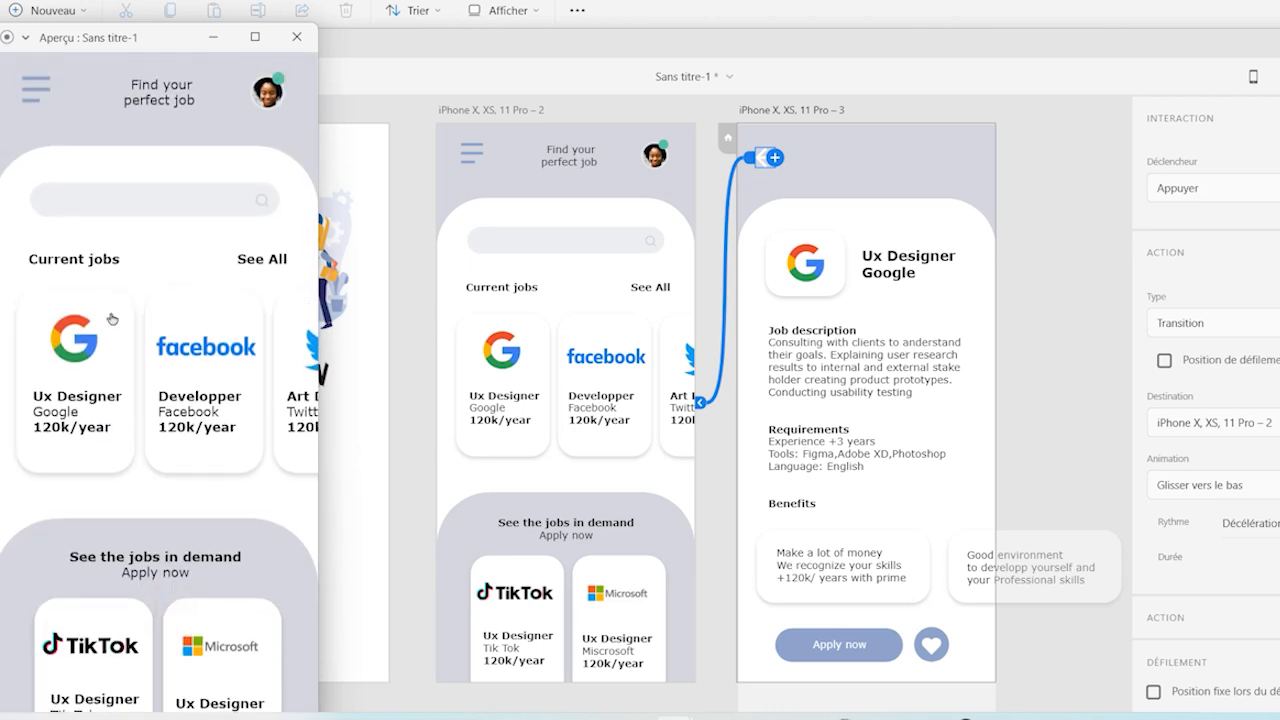
click(83, 374)
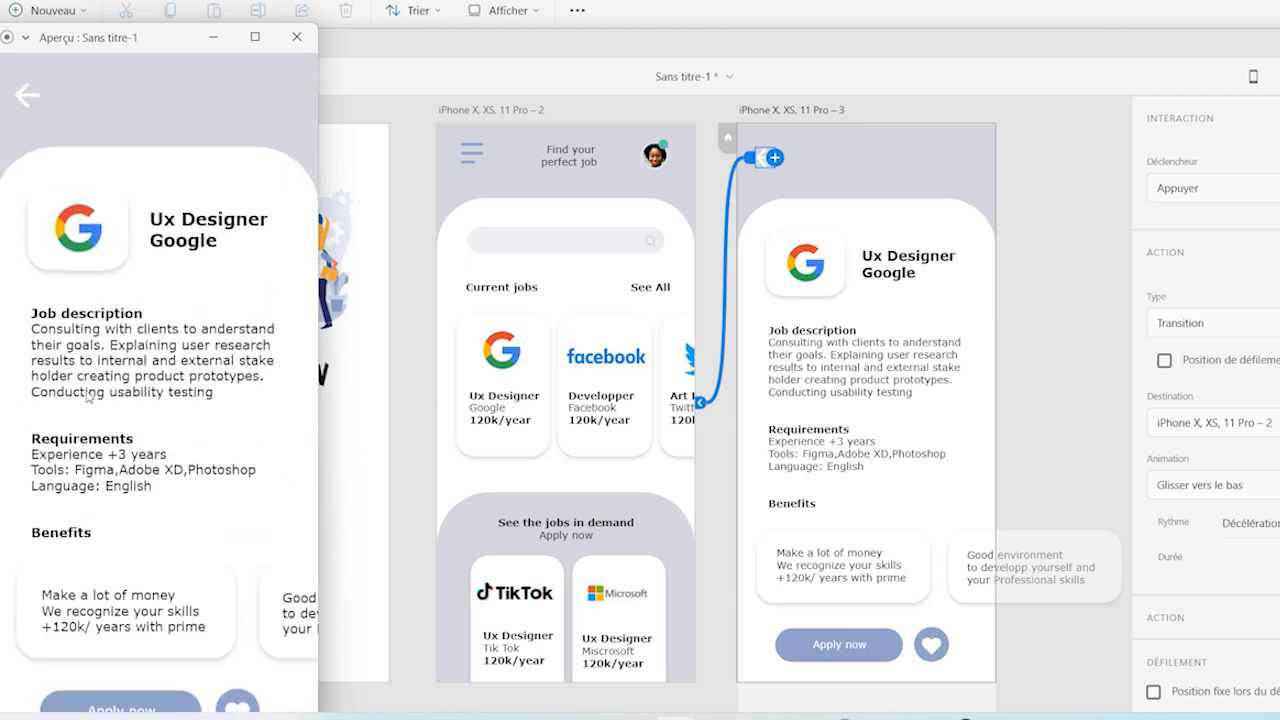